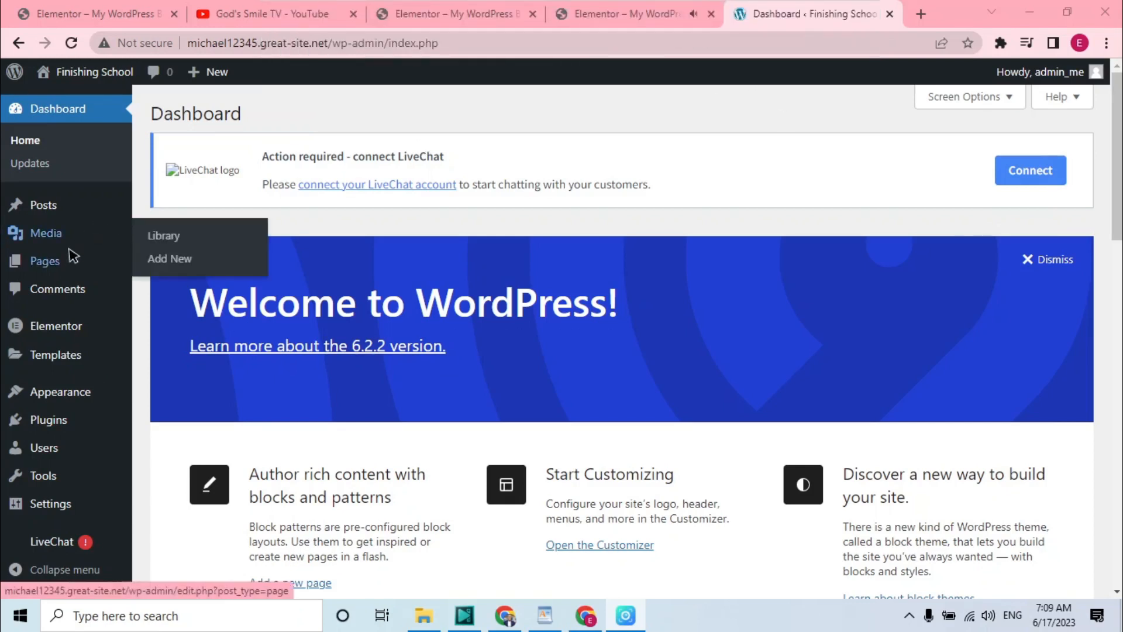
Move all existing pages to the Trash using a bulk action
mouse_move(69, 261)
left_click(210, 266)
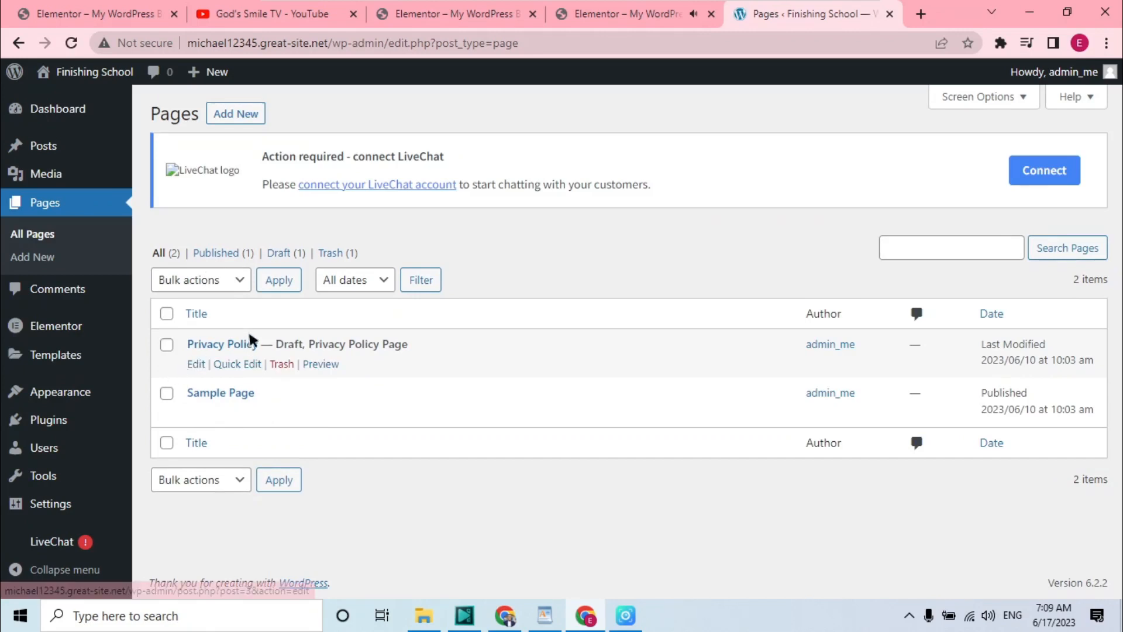
left_click(169, 310)
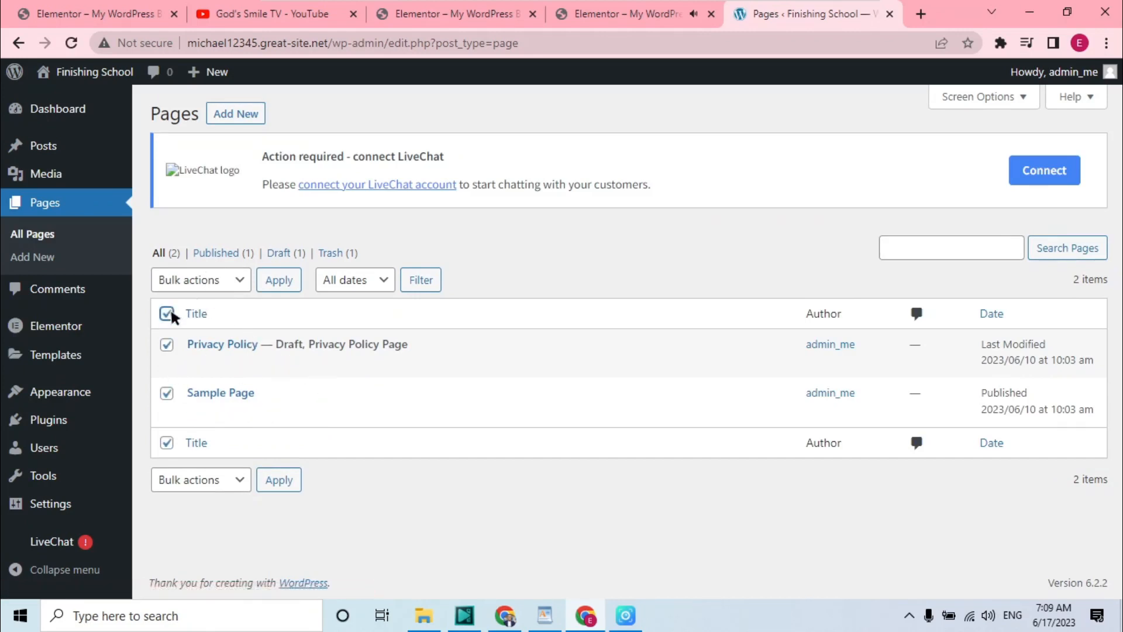
left_click(243, 280)
left_click(194, 336)
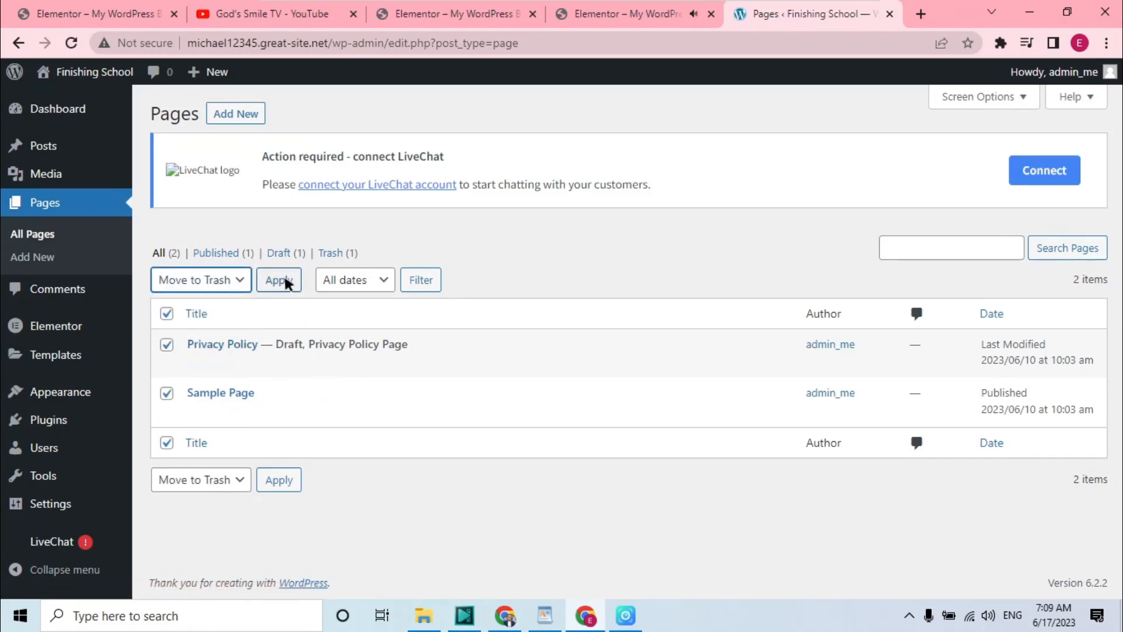
left_click(286, 278)
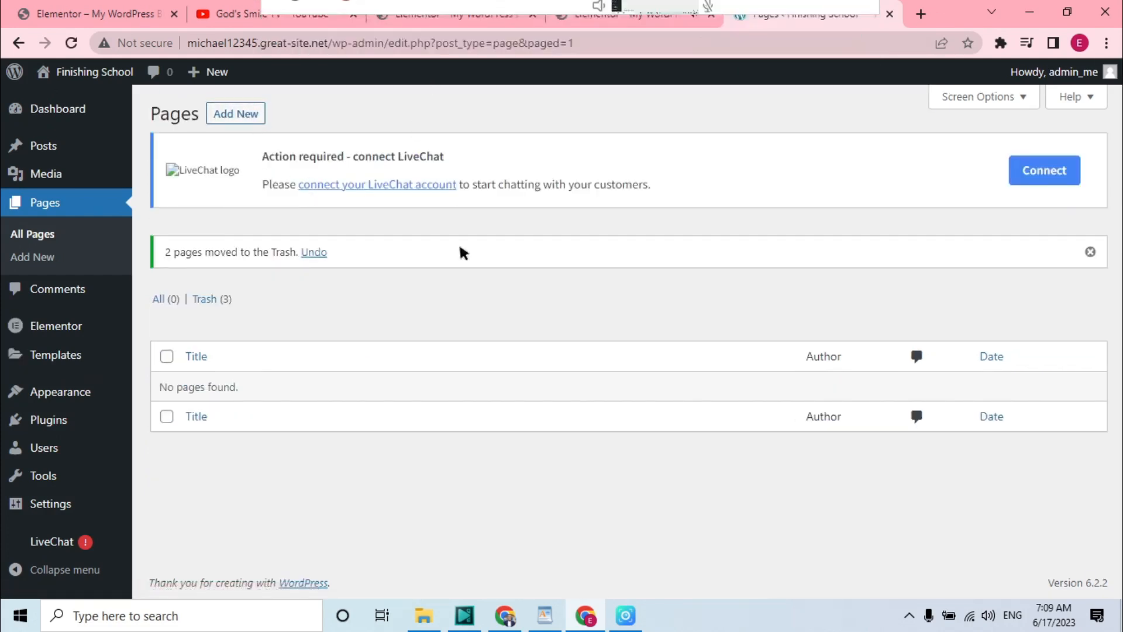
Create a new page titled Home and open it for editing with Elementor
left_click(244, 116)
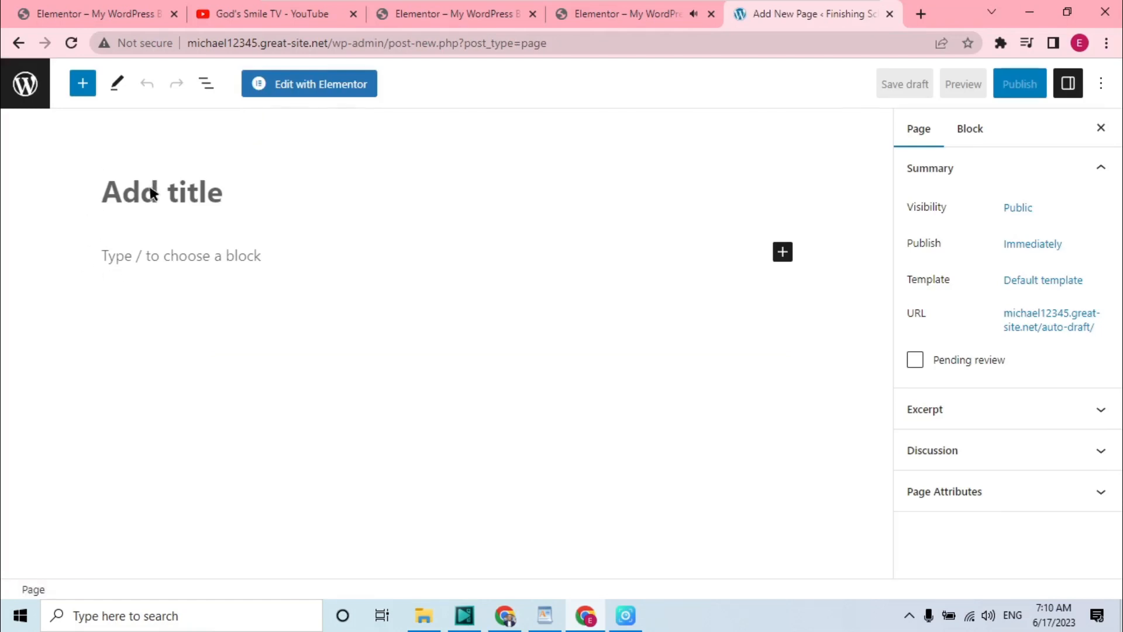
type("HOme")
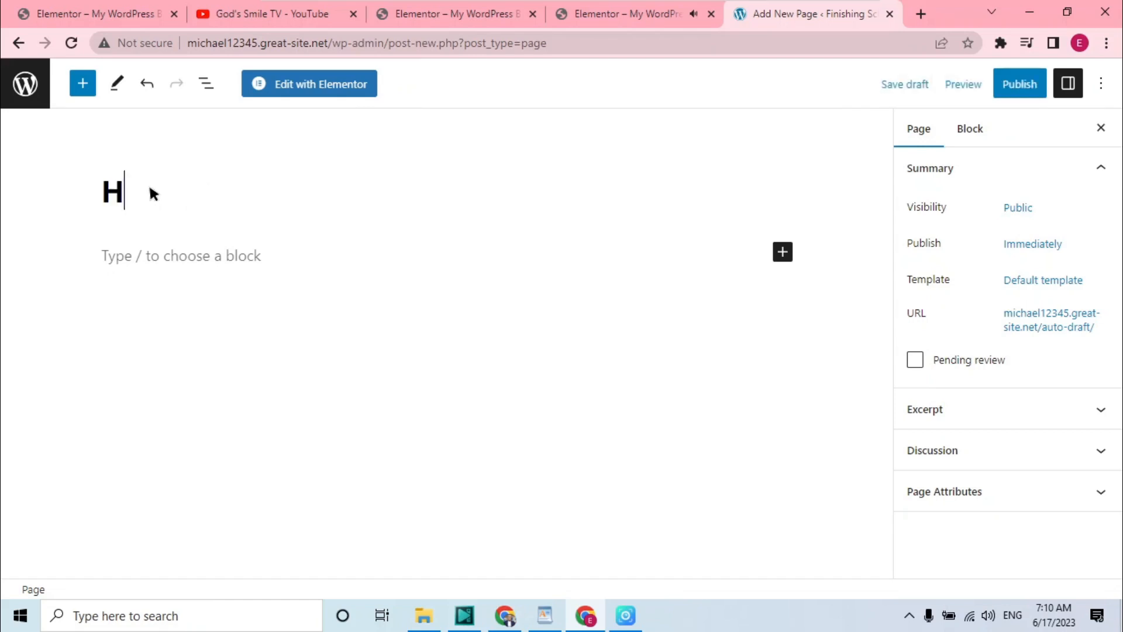
key("BackSpace")
key("BackSpace")
key("BackSpace")
type("ome")
left_click(319, 82)
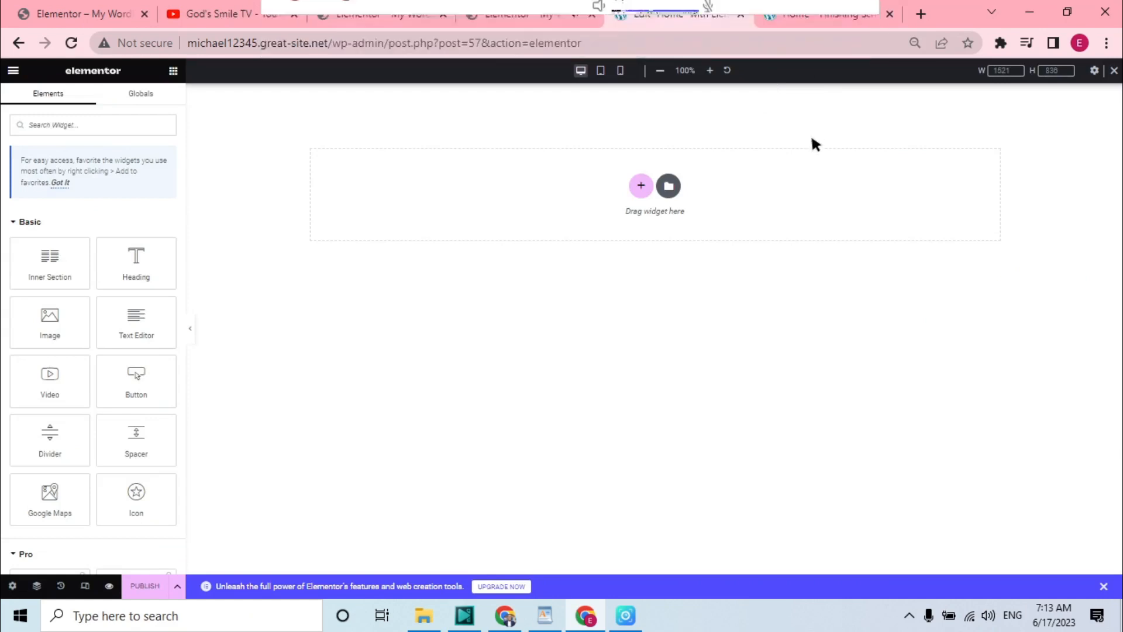
Compare the empty page preview with the reference website's header layout
left_click(816, 17)
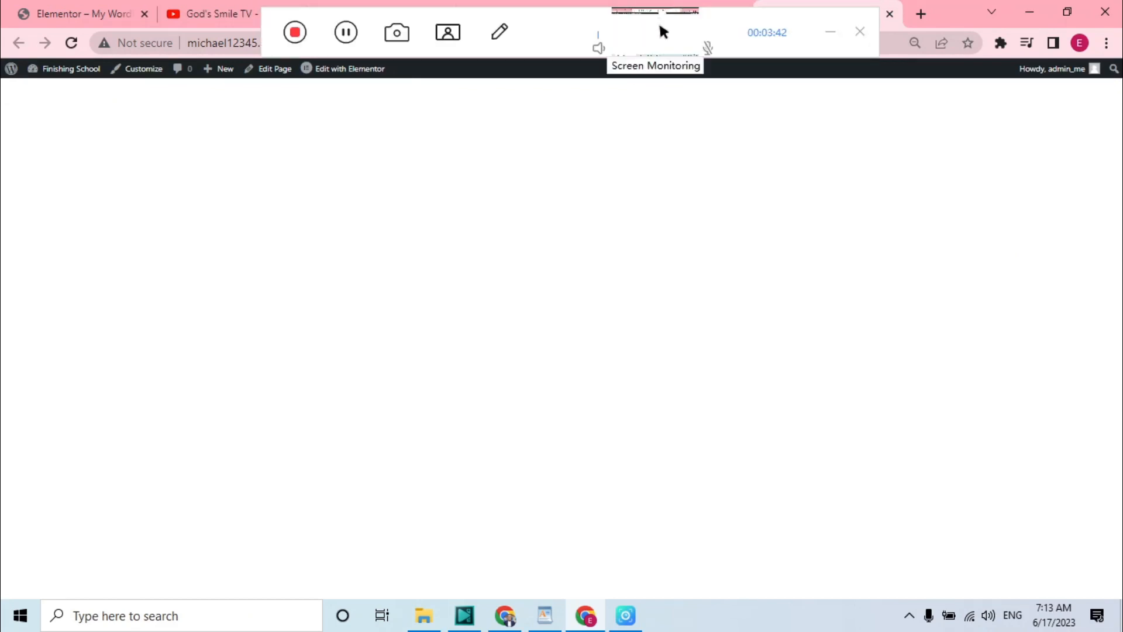
left_click(655, 20)
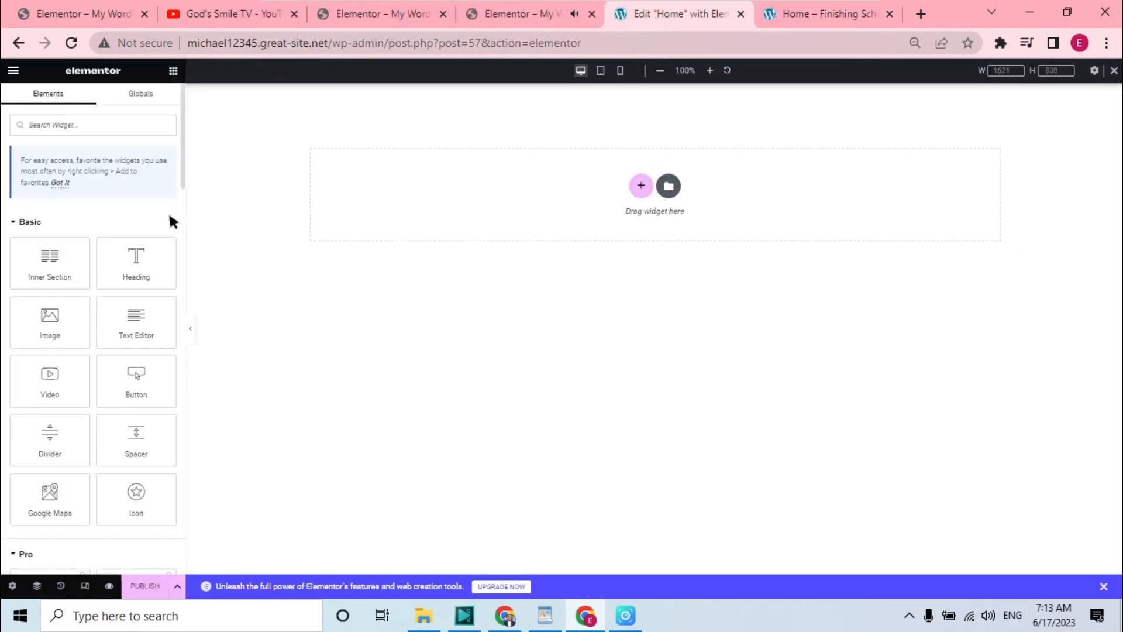
left_click(192, 334)
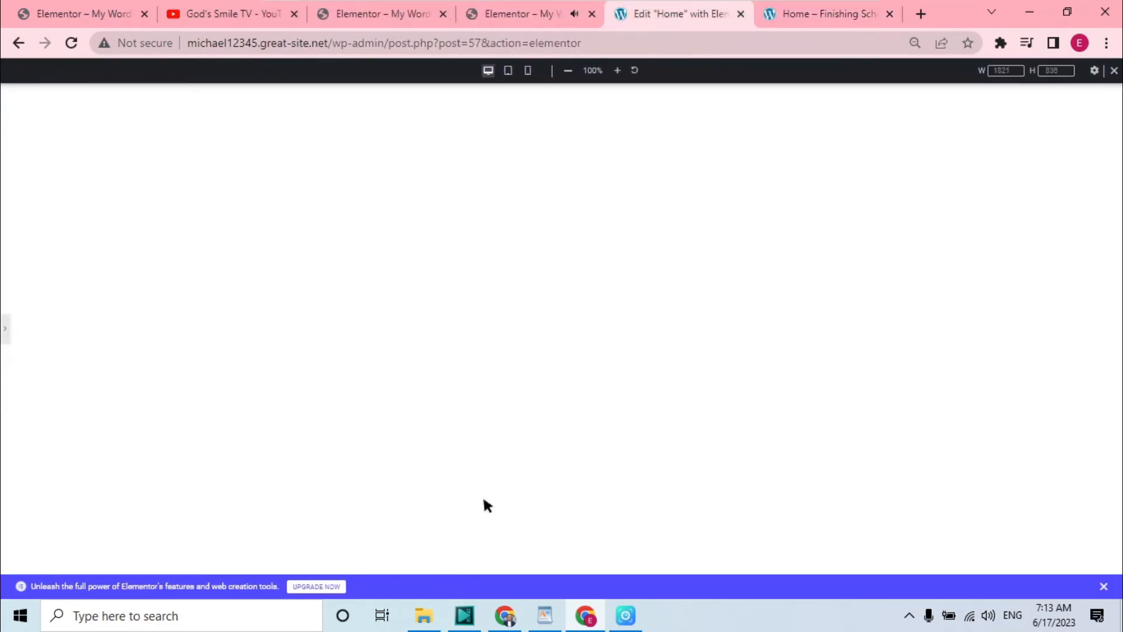
left_click(4, 325)
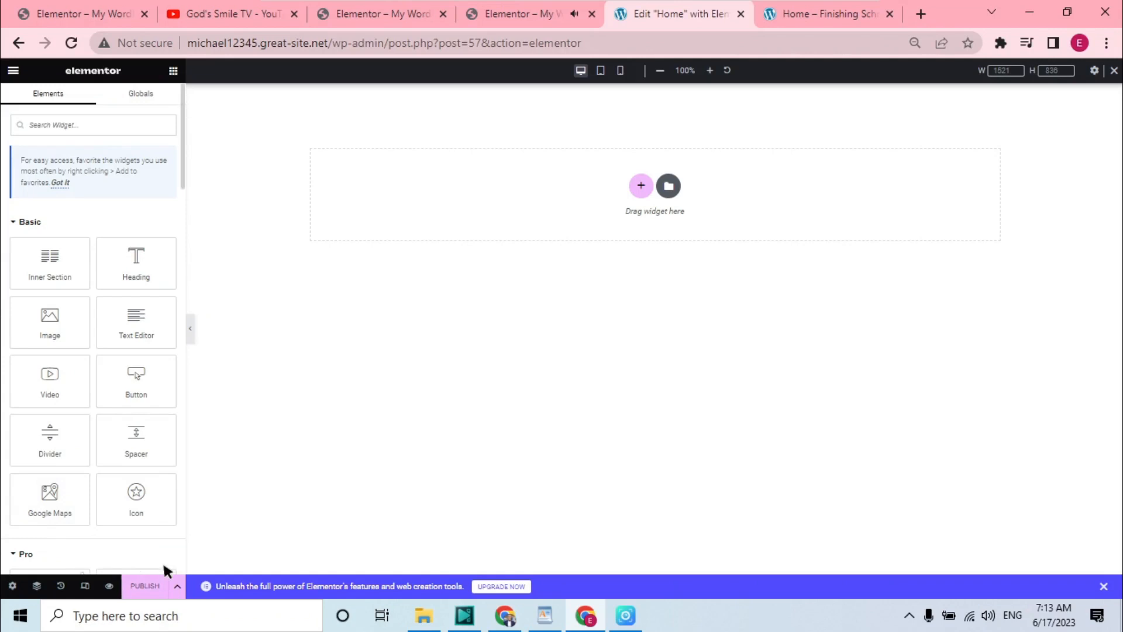
left_click(177, 589)
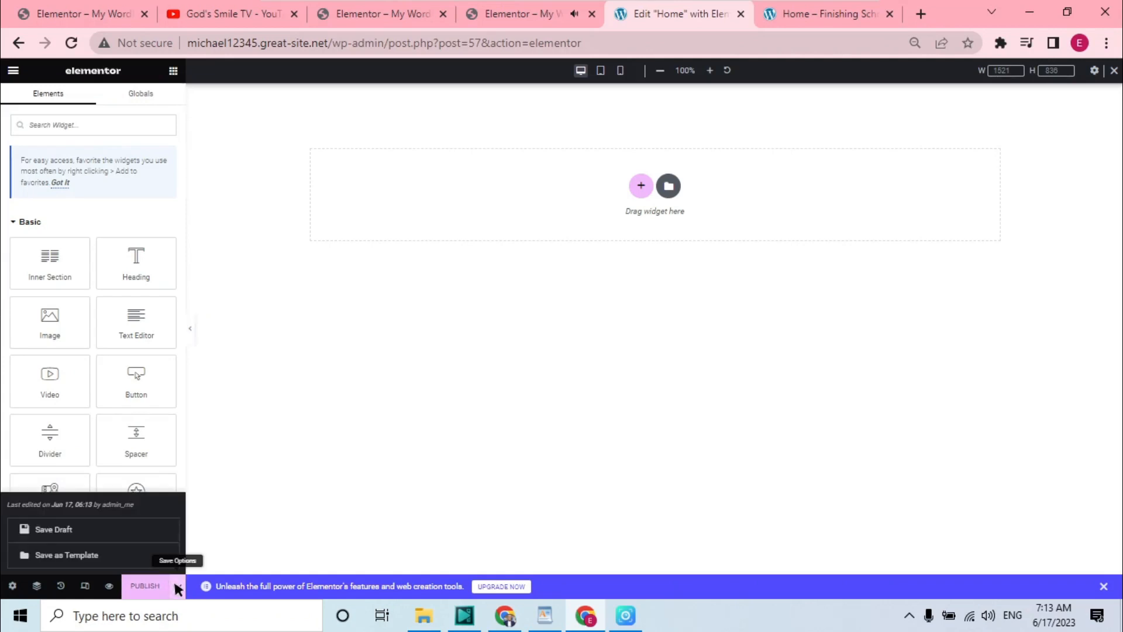
left_click(177, 589)
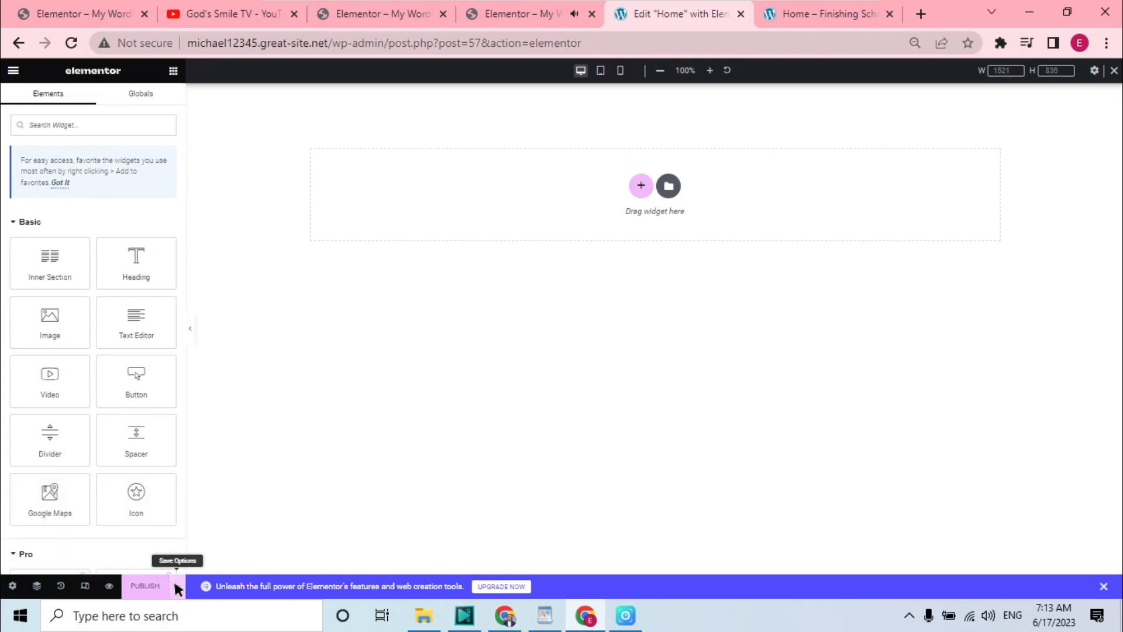
left_click(514, 14)
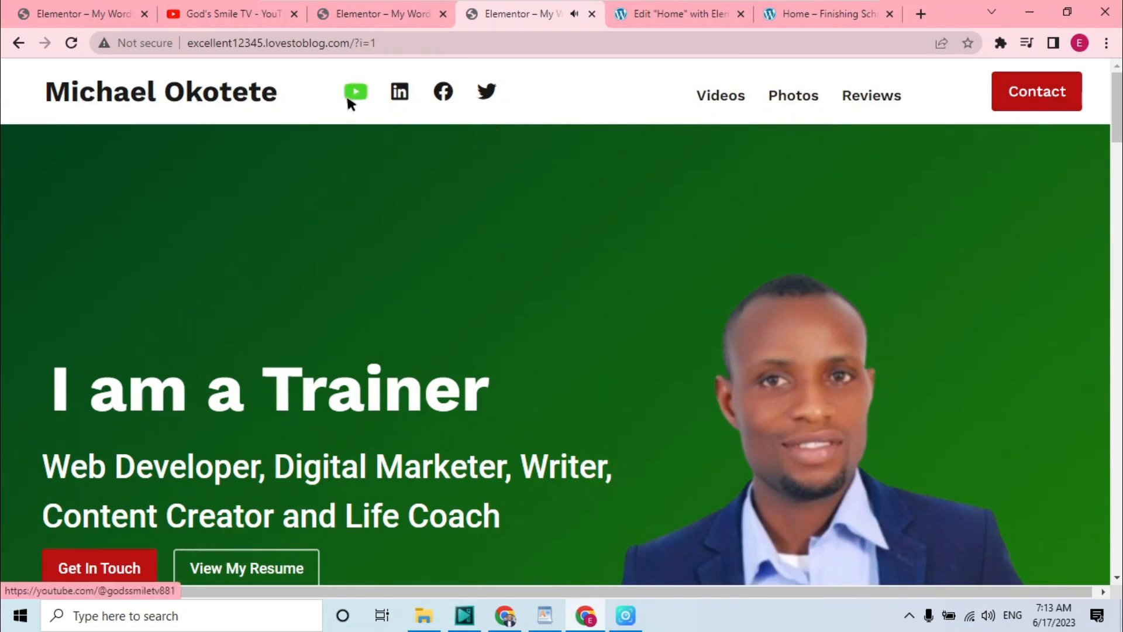
left_click(696, 13)
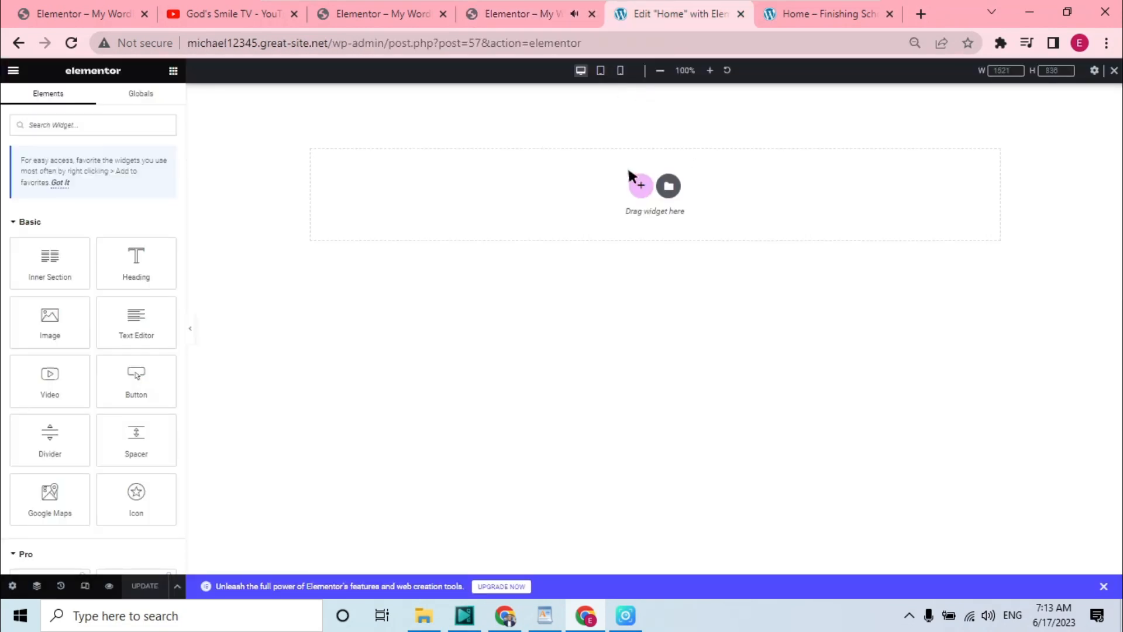
Add a four-column section and place a Heading widget in its first column
left_click(640, 185)
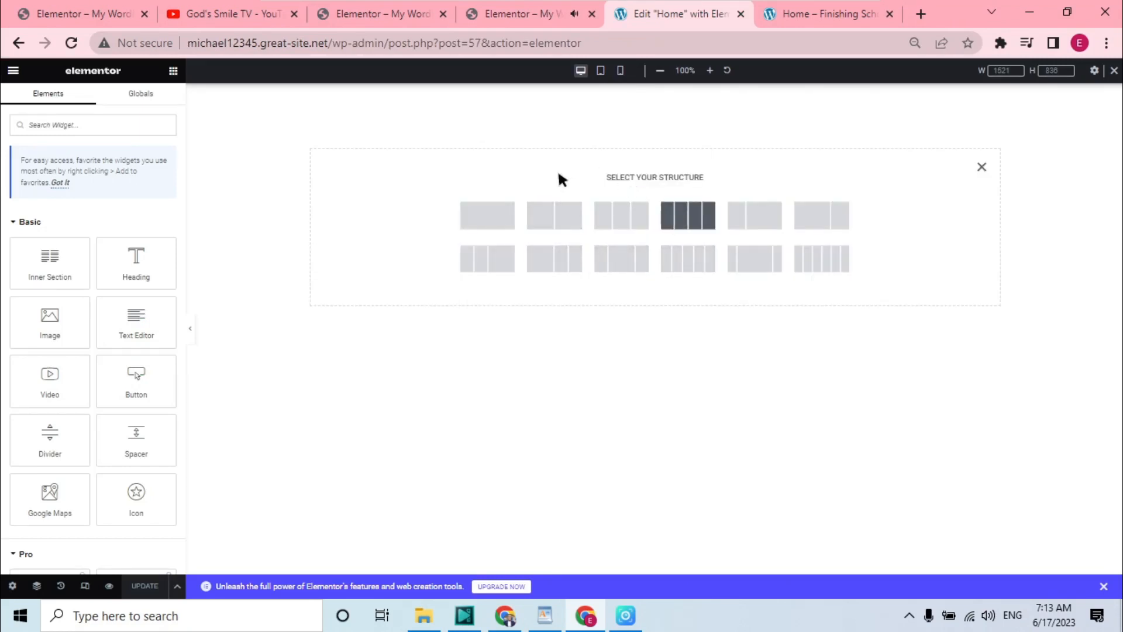
left_click(688, 215)
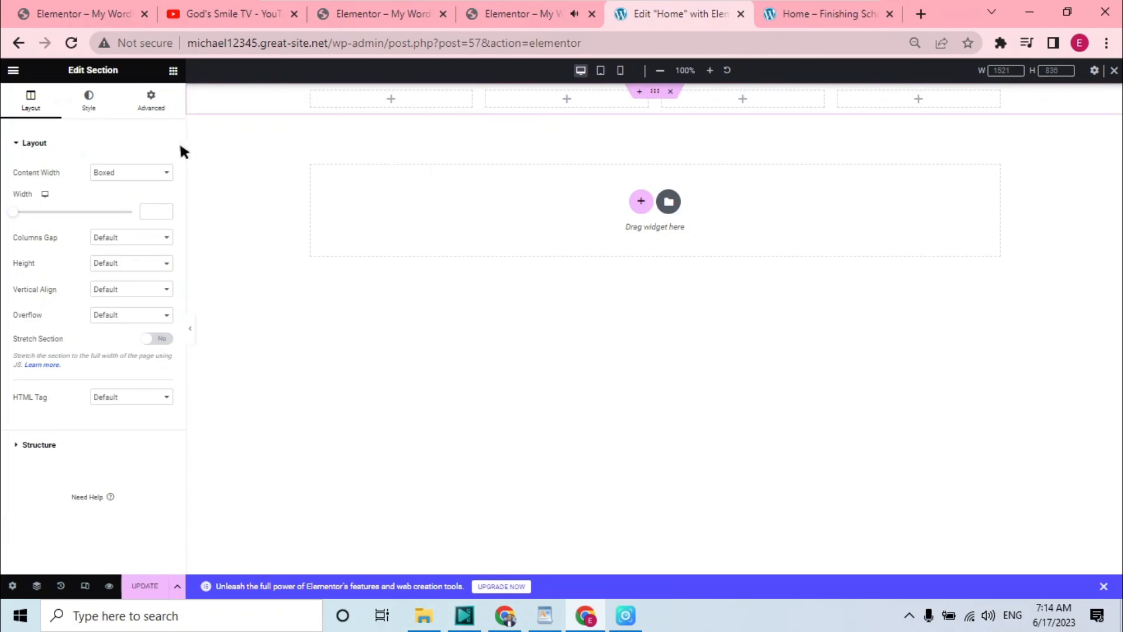
left_click(173, 71)
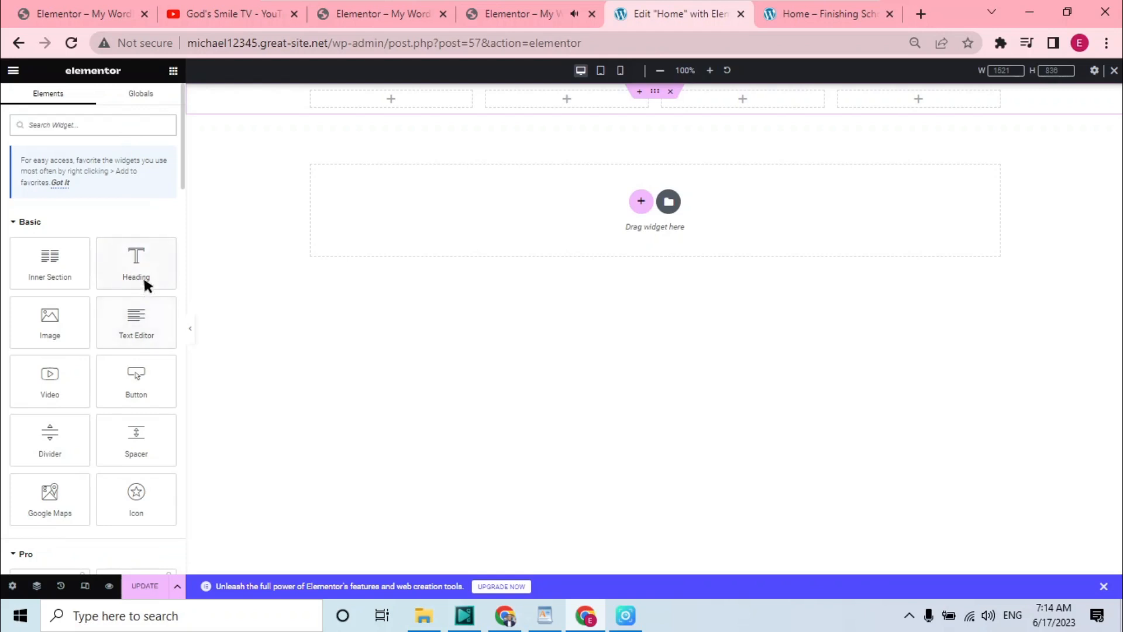
left_click_drag(143, 268, 367, 101)
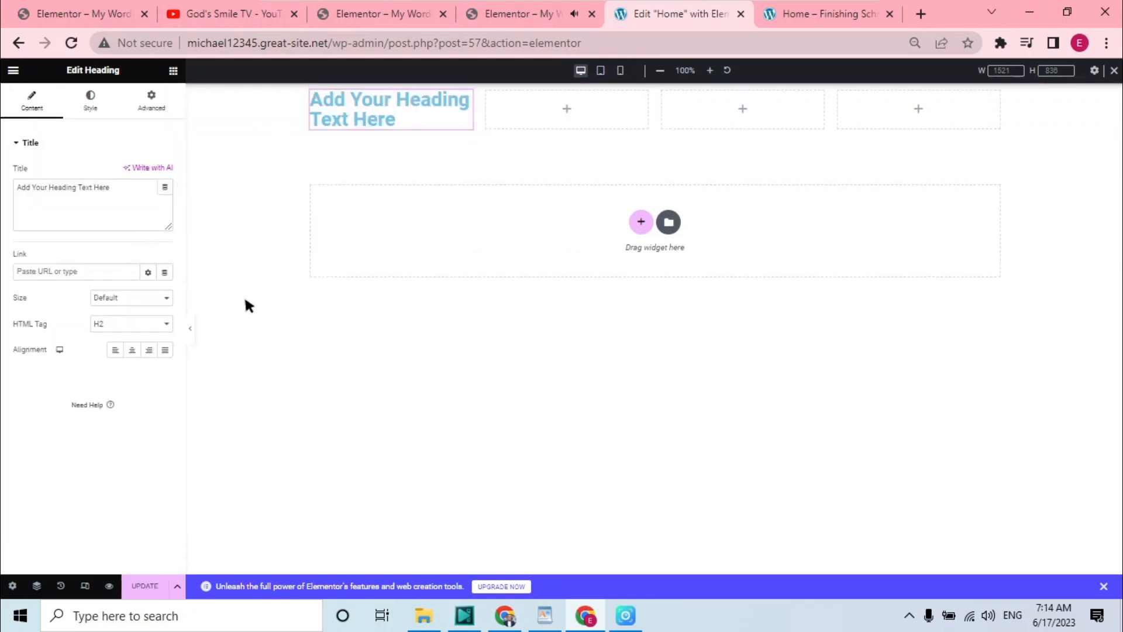
Search the widgets and place a Social Icons widget in the second column
left_click(173, 70)
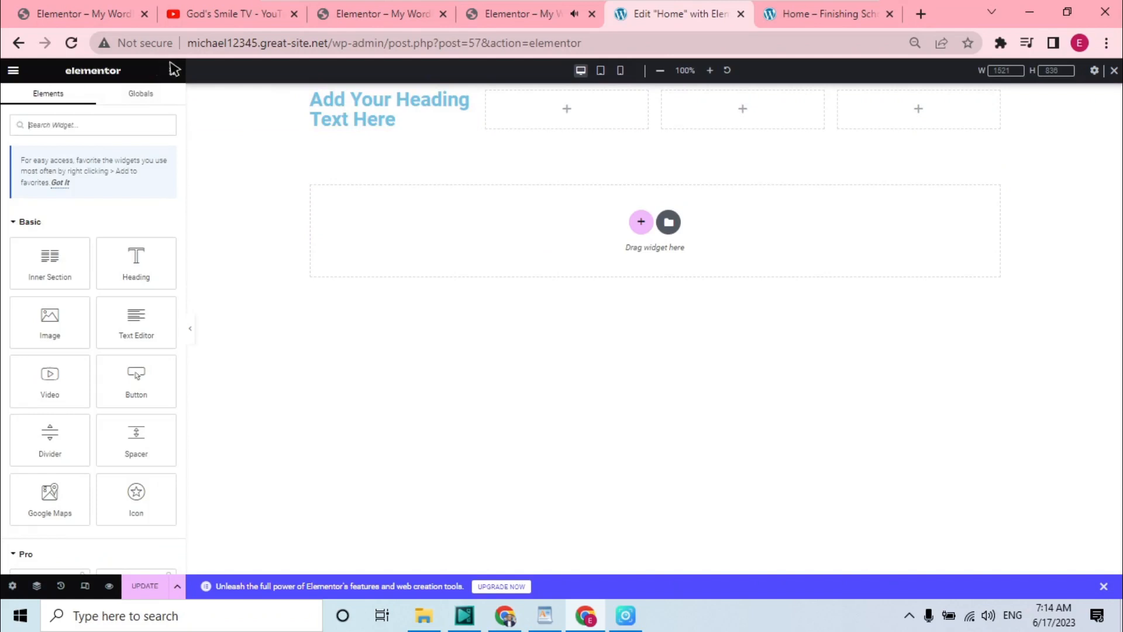
left_click(115, 124)
type("sd")
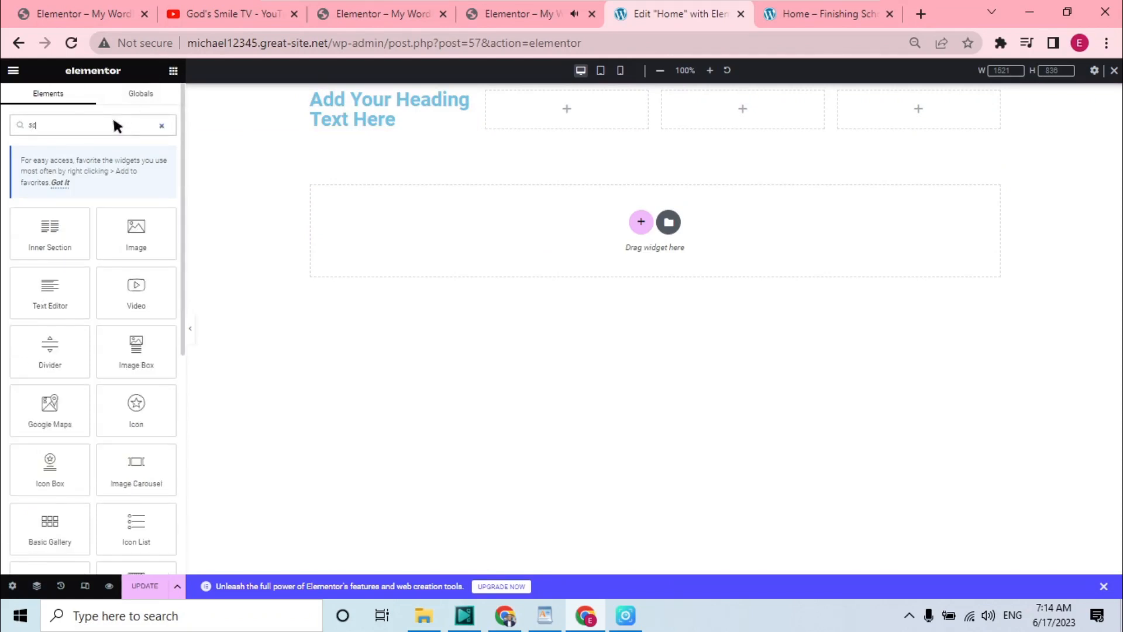
type("c")
left_click_drag(57, 284, 557, 101)
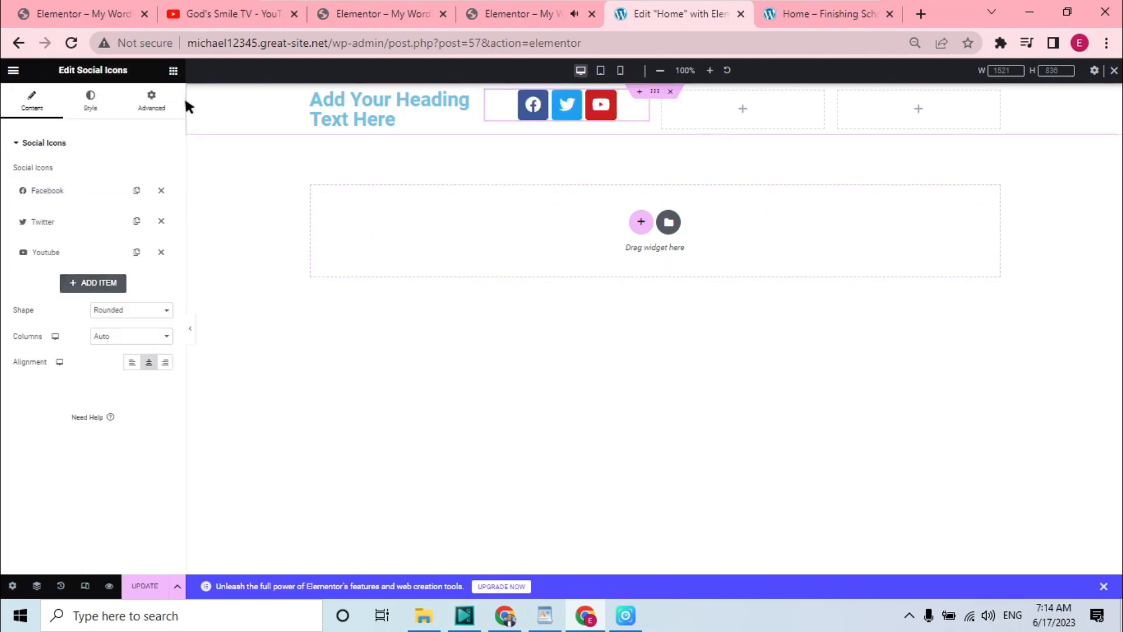
Search for icon widgets and place an Icon List widget in the third column
left_click(173, 71)
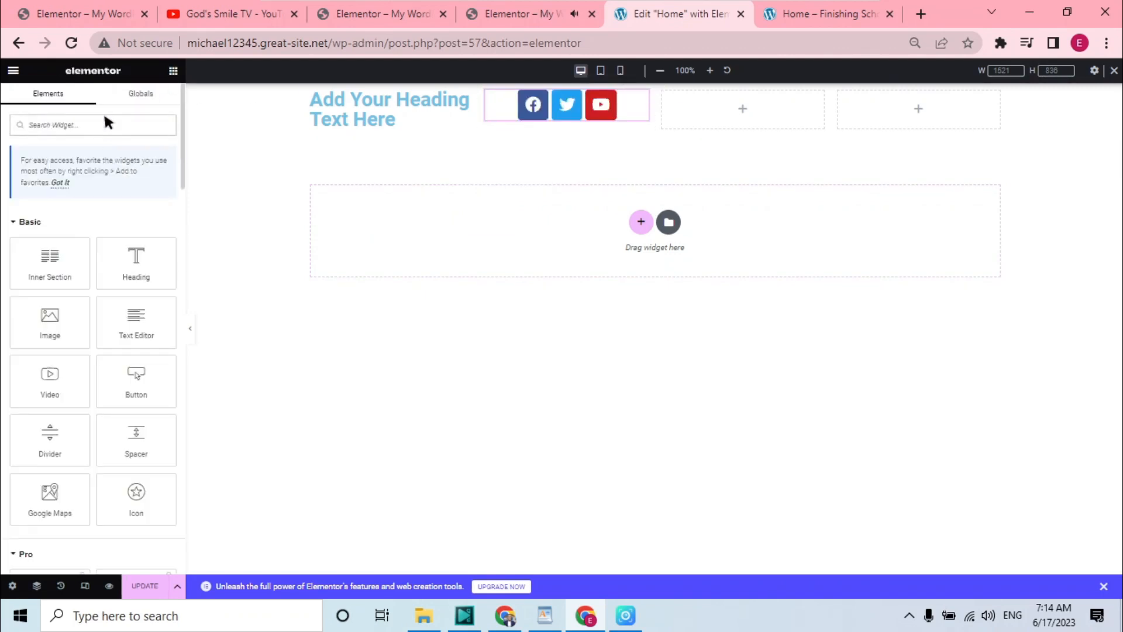
type("icon")
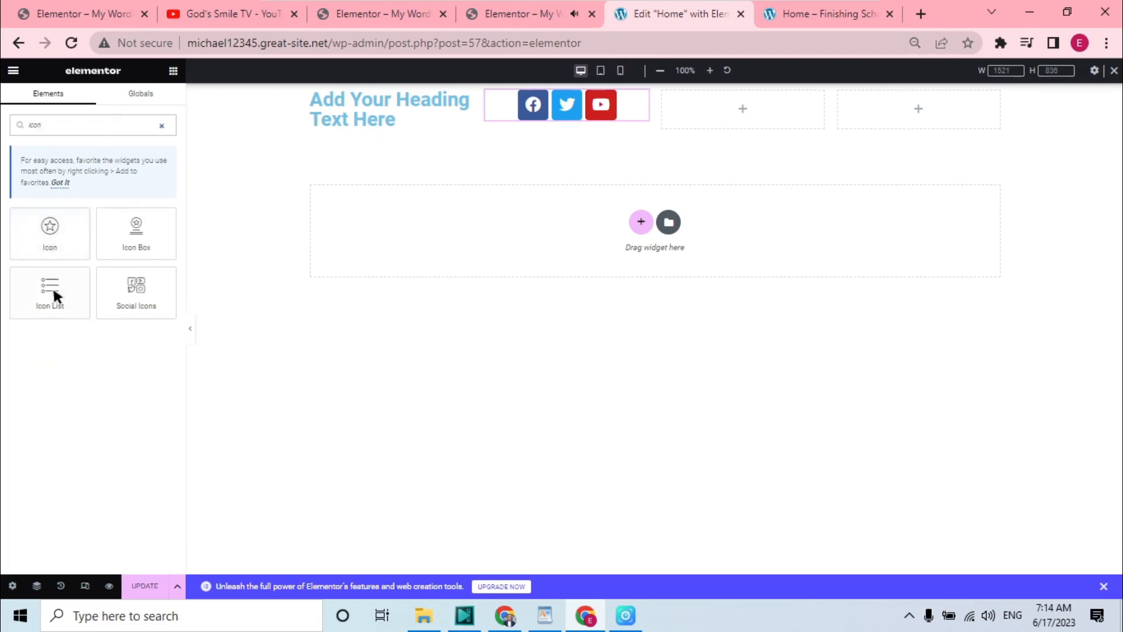
left_click_drag(55, 294, 757, 107)
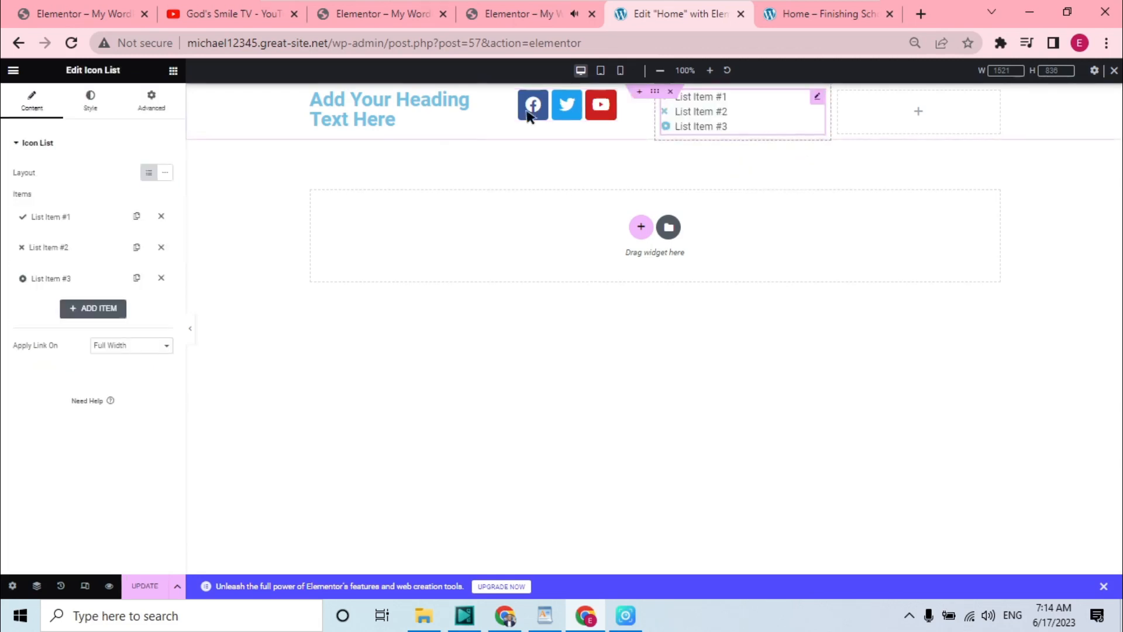
Search for the Button widget and place it in the fourth column
left_click(173, 71)
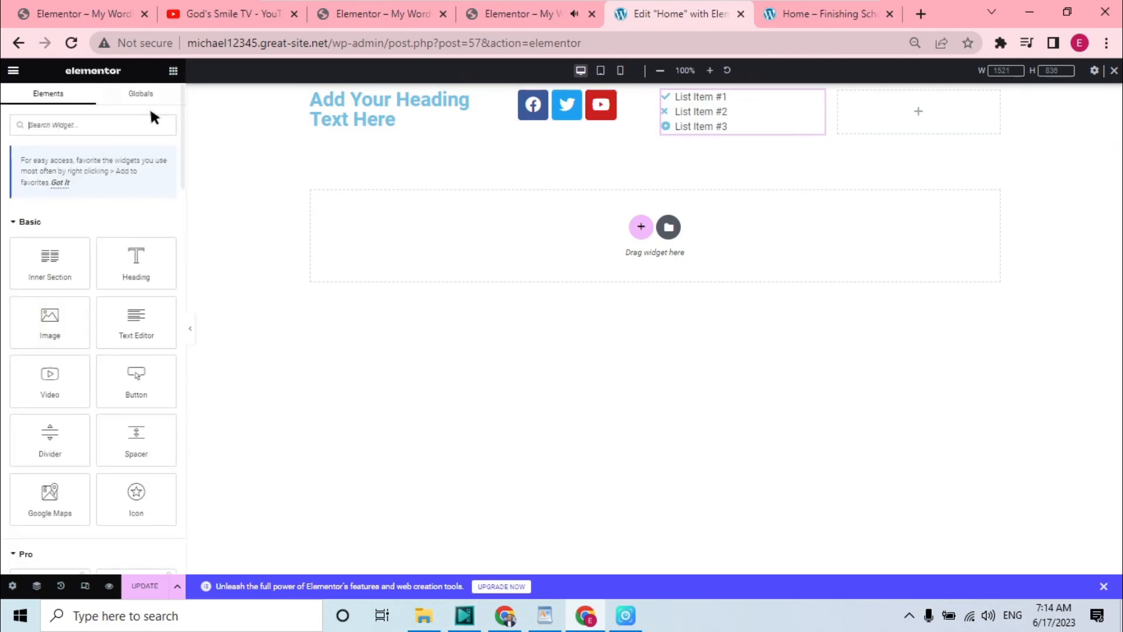
type("bu")
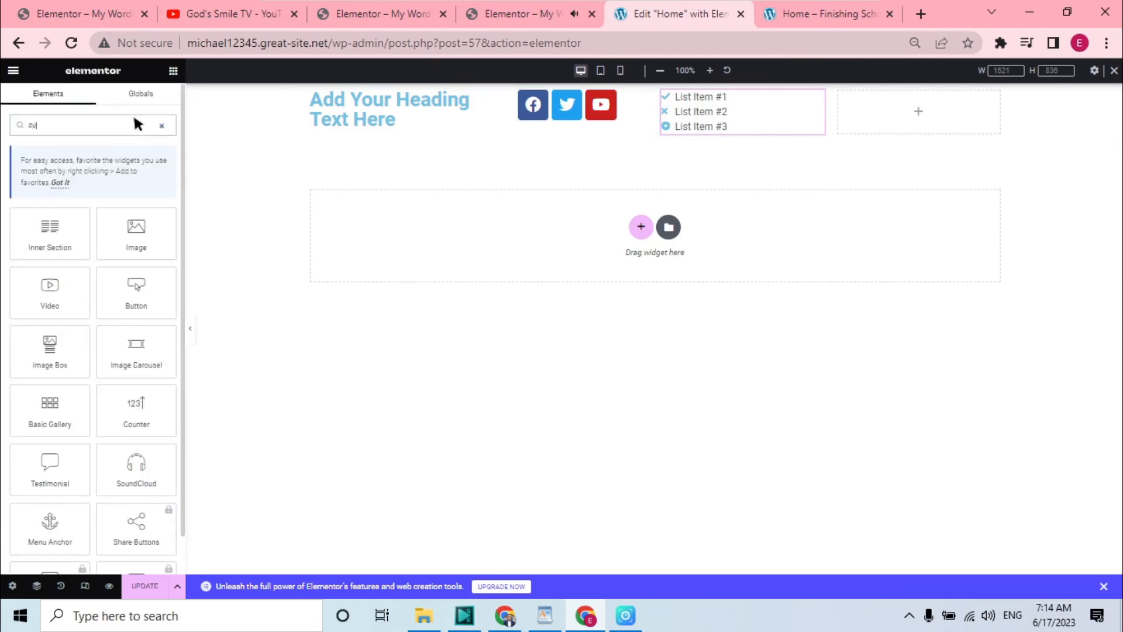
type("t")
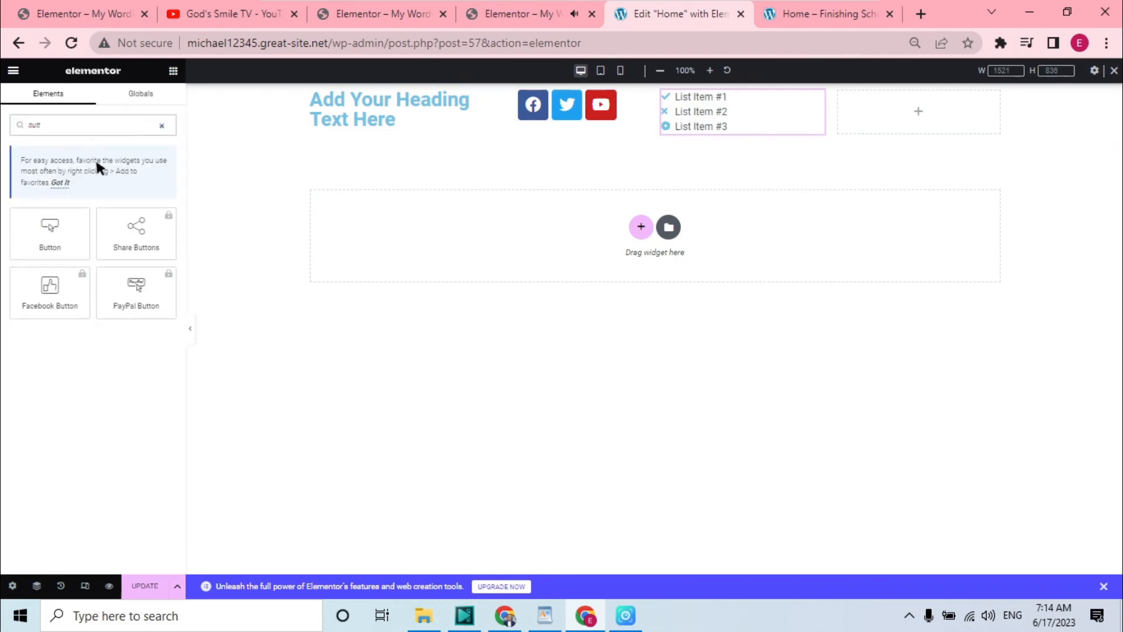
left_click_drag(59, 226, 916, 102)
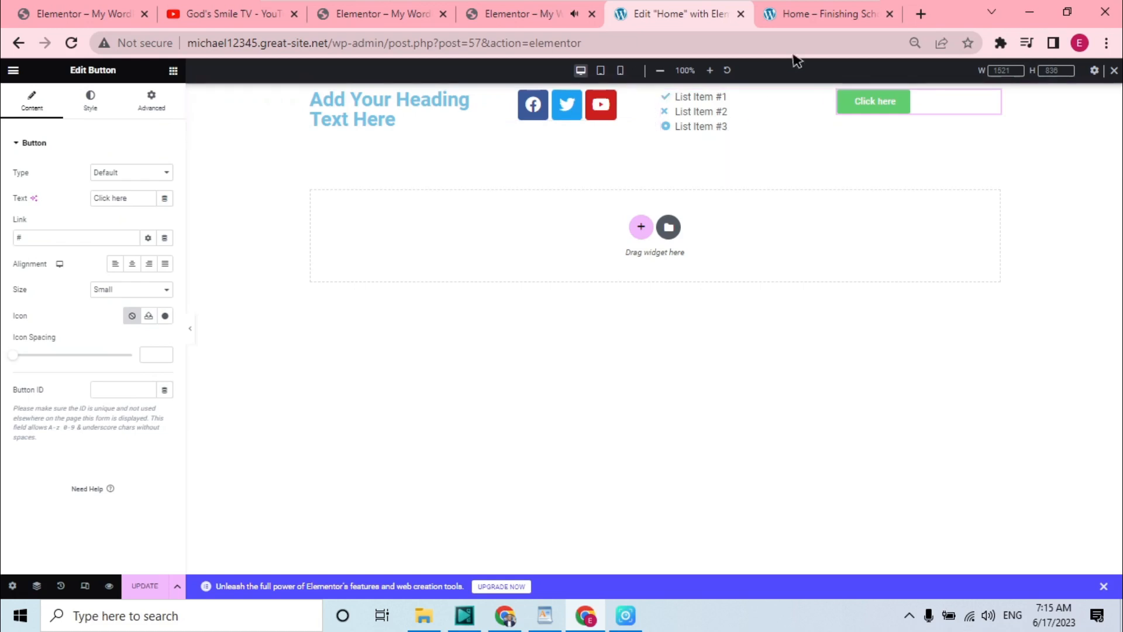
Check the page preview and the reference website's header again
left_click(802, 9)
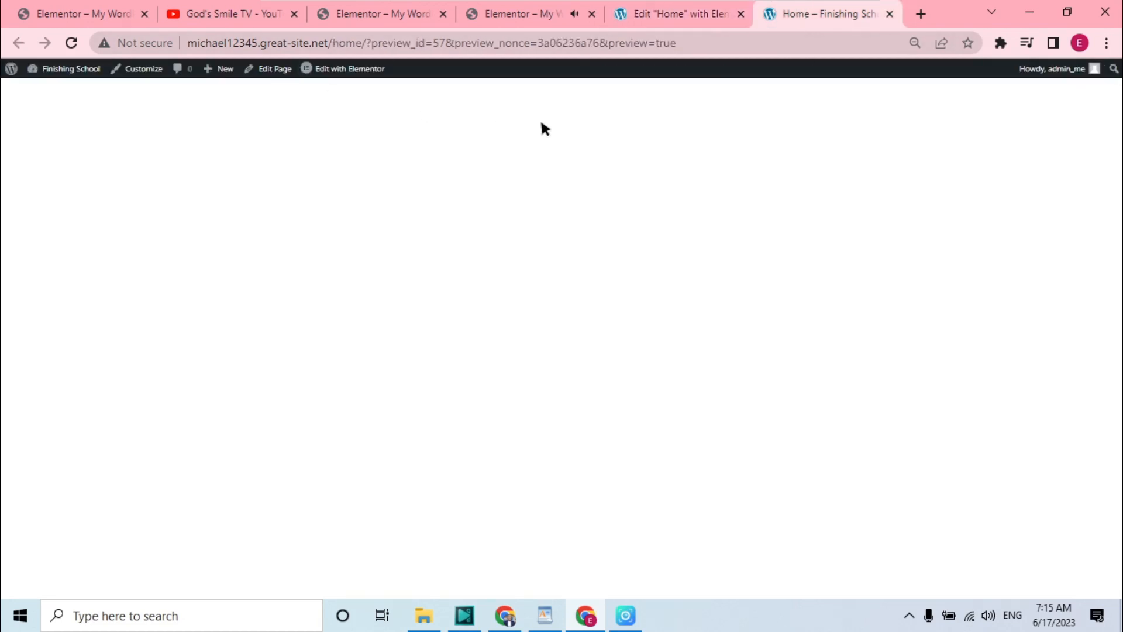
left_click(562, 13)
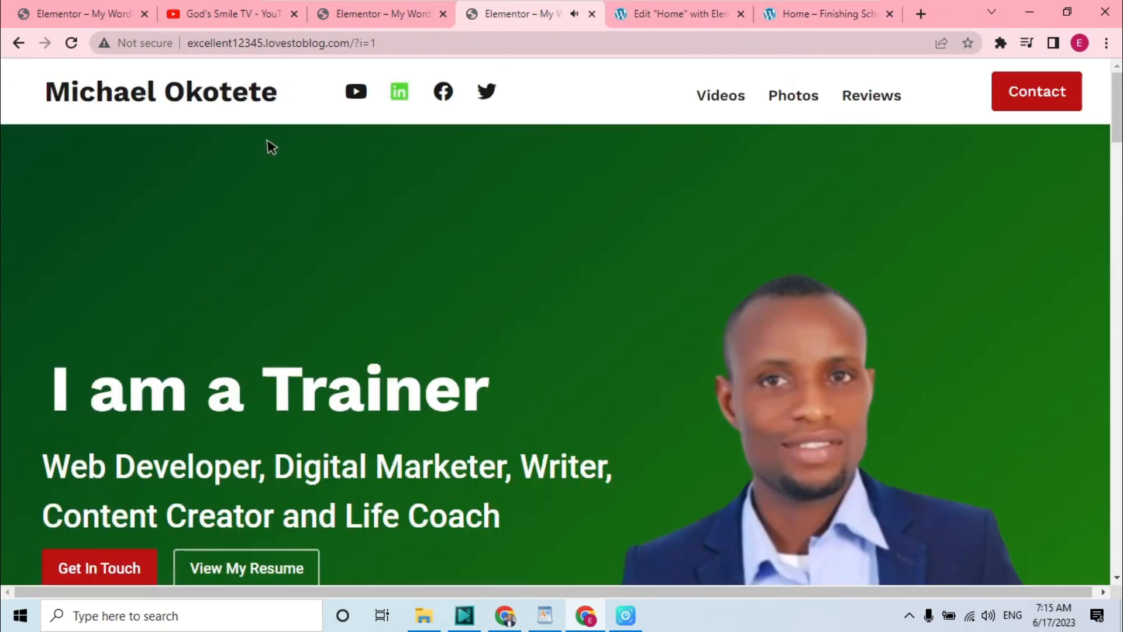
left_click(678, 12)
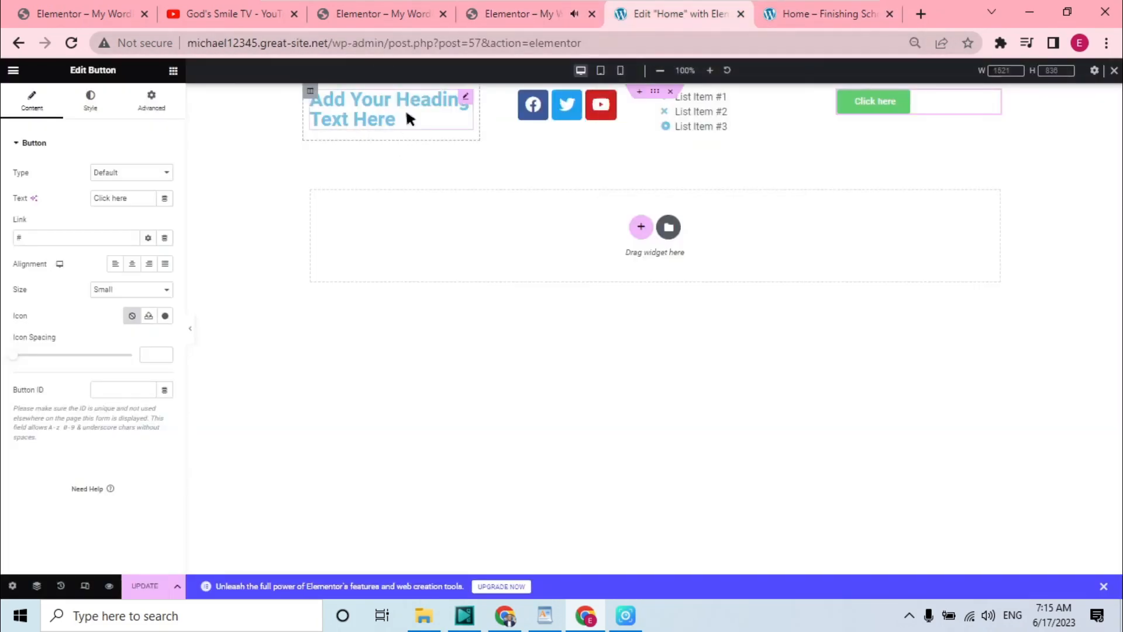
Replace the heading's title text with the site owner's full name
left_click(467, 97)
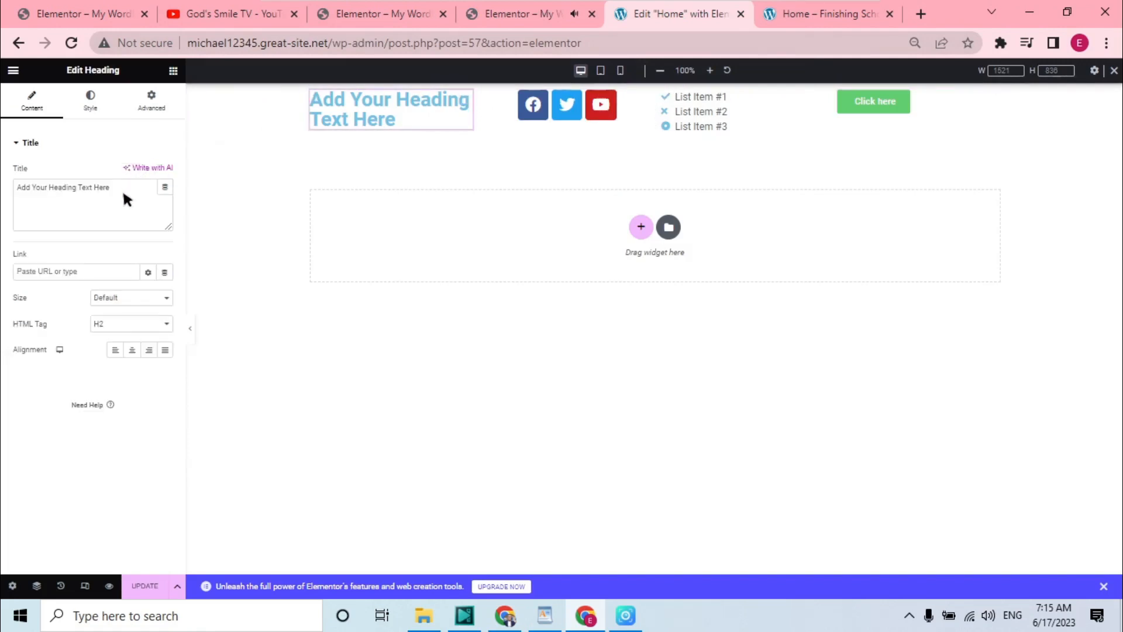
left_click_drag(117, 188, 3, 259)
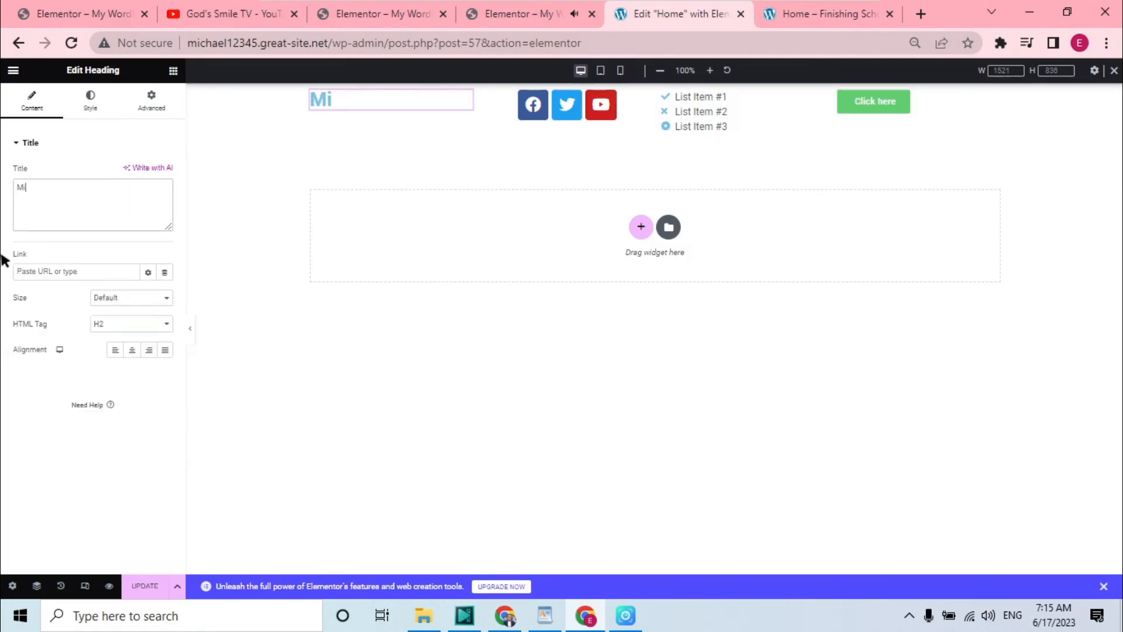
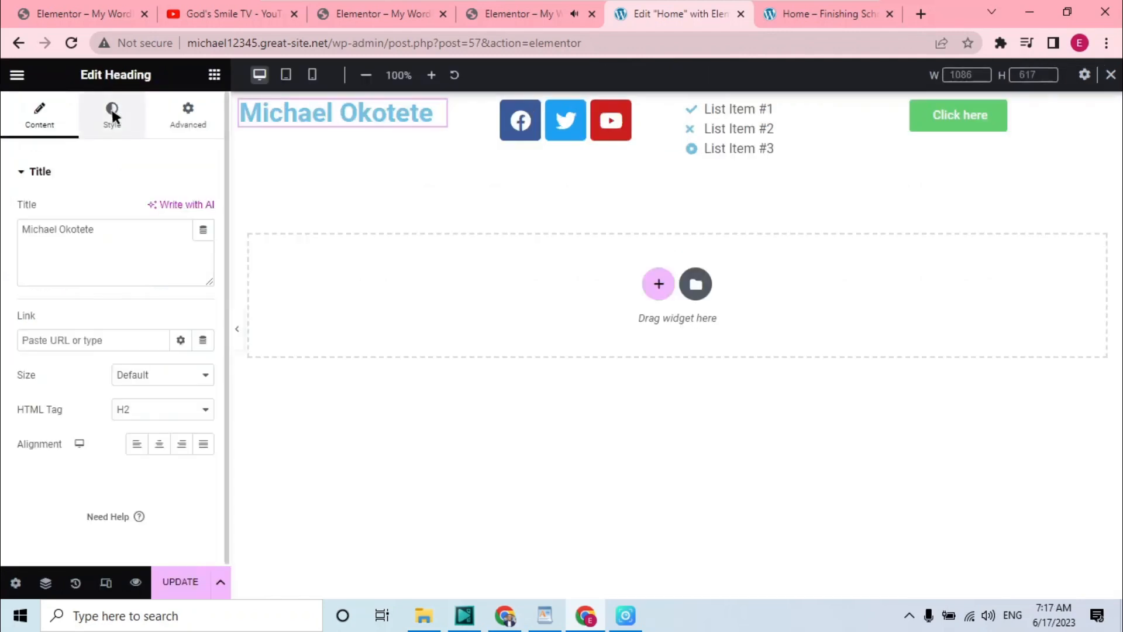
Set the heading's text color to black, #000000
left_click(111, 108)
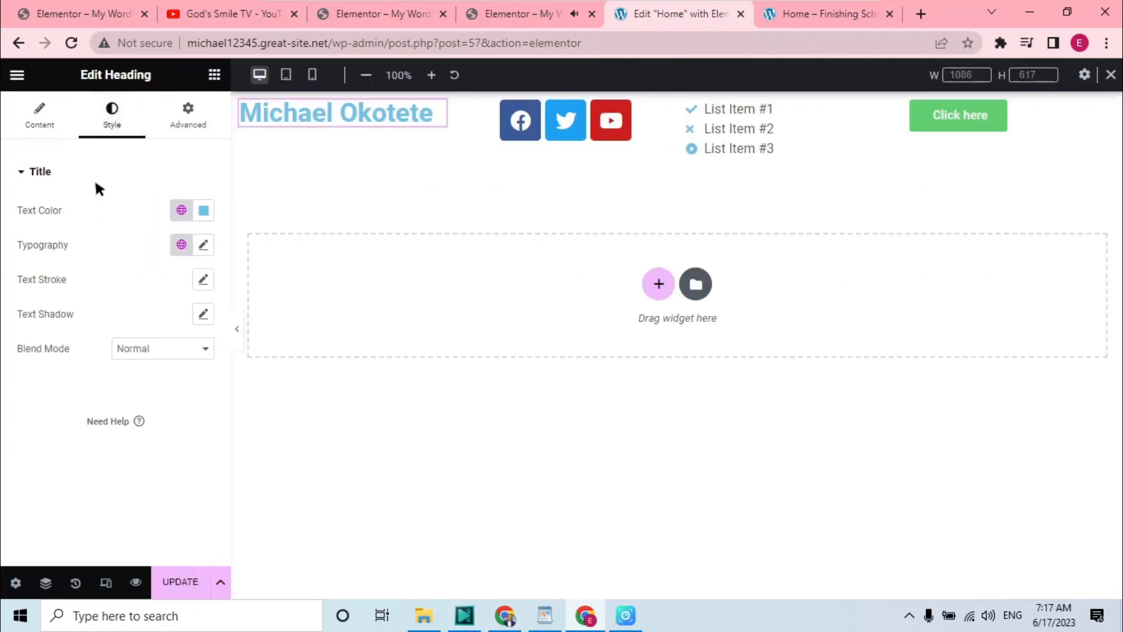
left_click(202, 211)
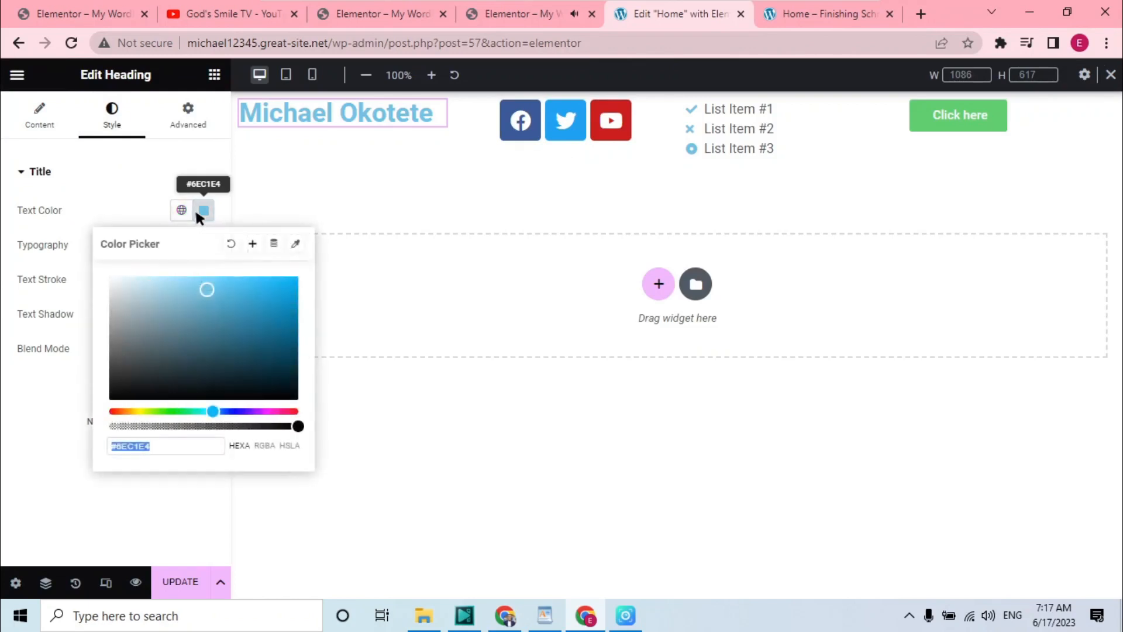
mouse_move(209, 296)
left_mouse_down()
mouse_move(156, 394)
mouse_move(95, 421)
left_mouse_up()
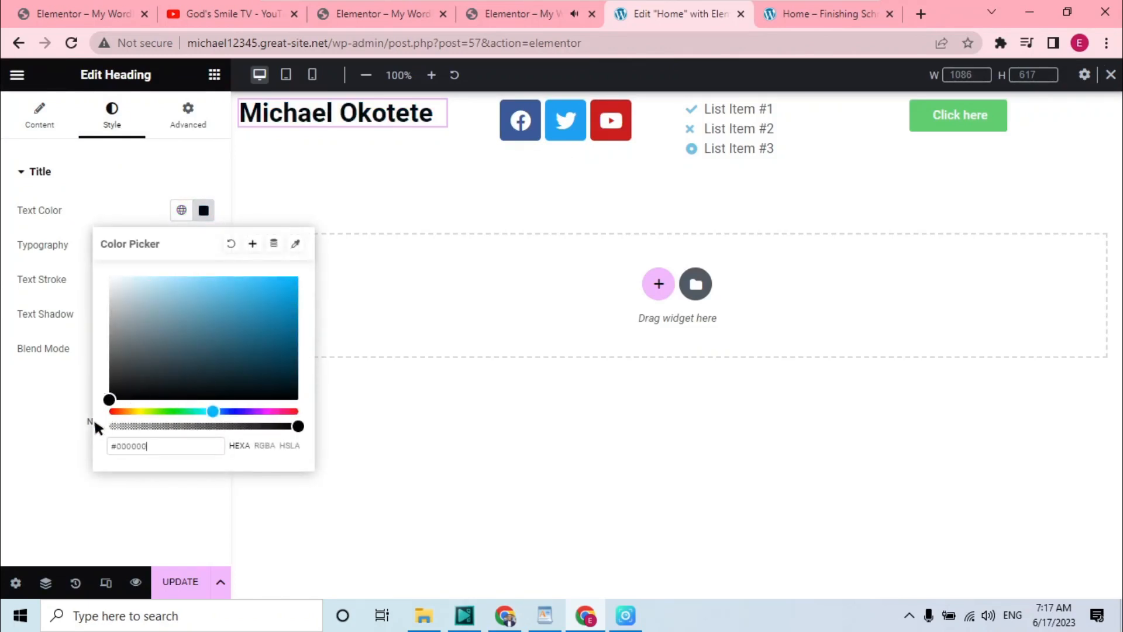
Save the black color as a new global color named Black
left_click(252, 243)
key("BackSpace")
key("BackSpace")
key("BackSpace")
key("BackSpace")
key("BackSpace")
key("BackSpace")
key("BackSpace")
key("BackSpace")
key("BackSpace")
key("BackSpace")
key("BackSpace")
key("BackSpace")
key("BackSpace")
key("BackSpace")
key("BackSpace")
key("BackSpace")
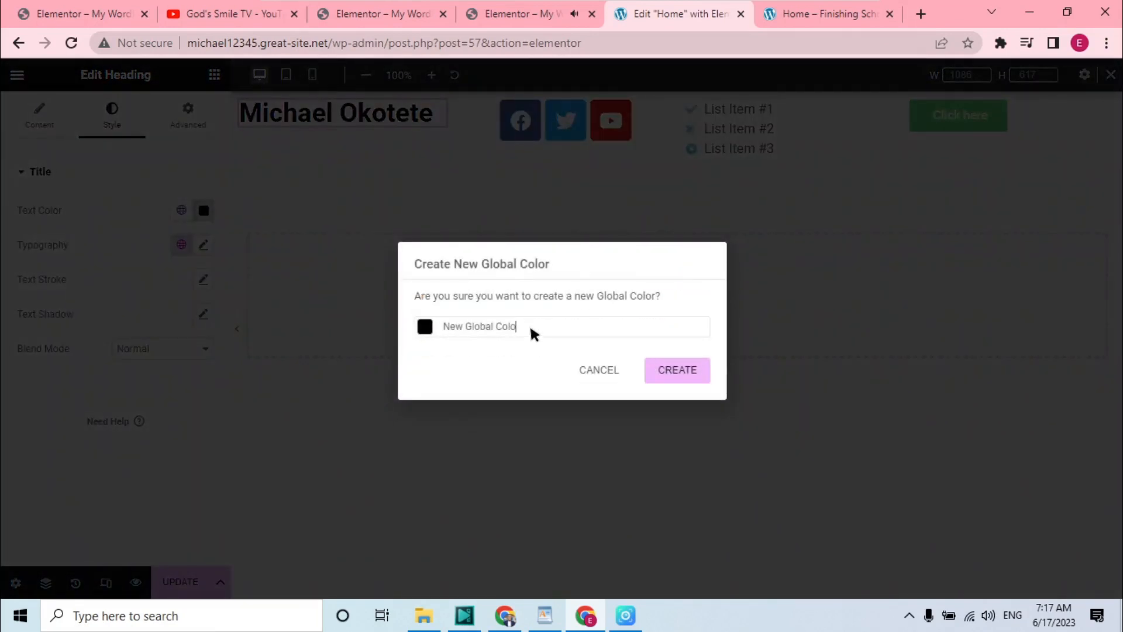
type("B")
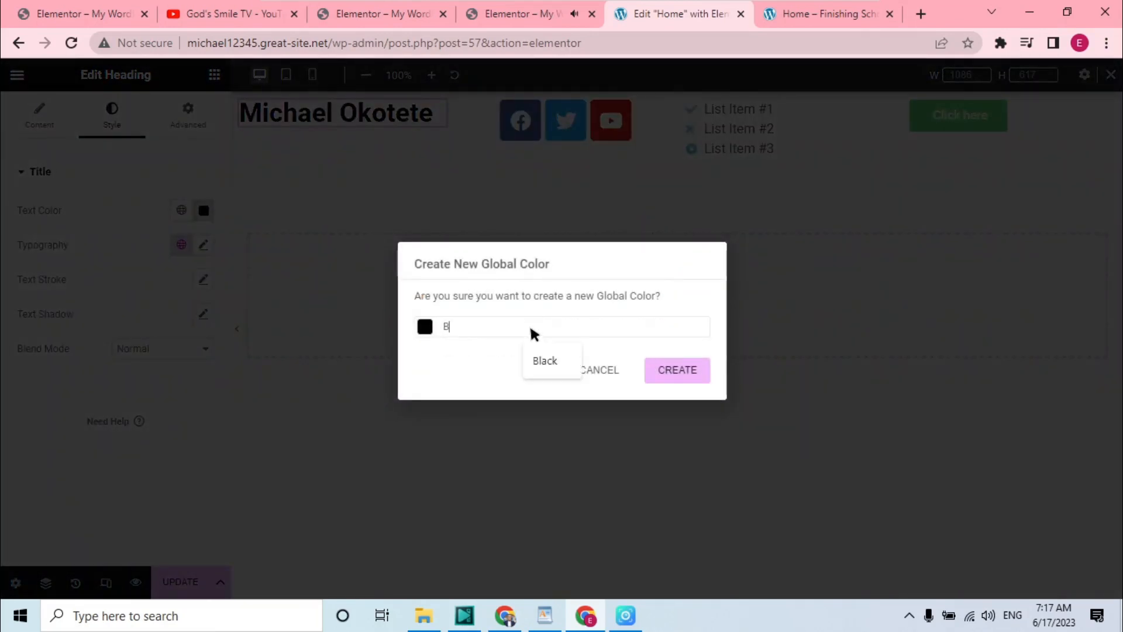
type("lacjk")
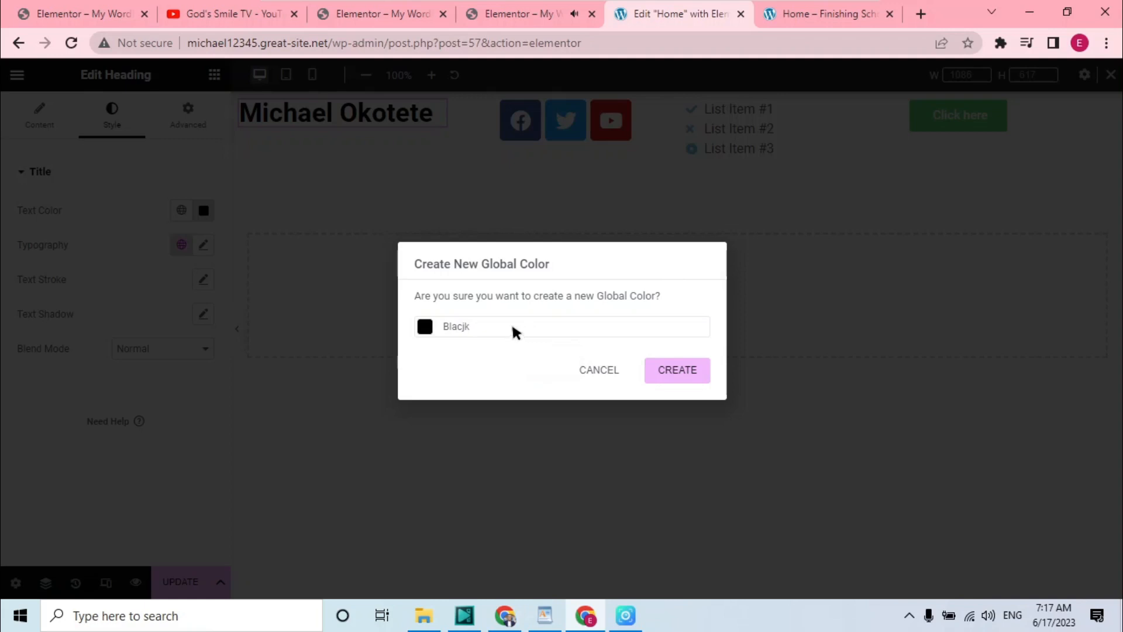
key("BackSpace")
key("BackSpace")
type("k")
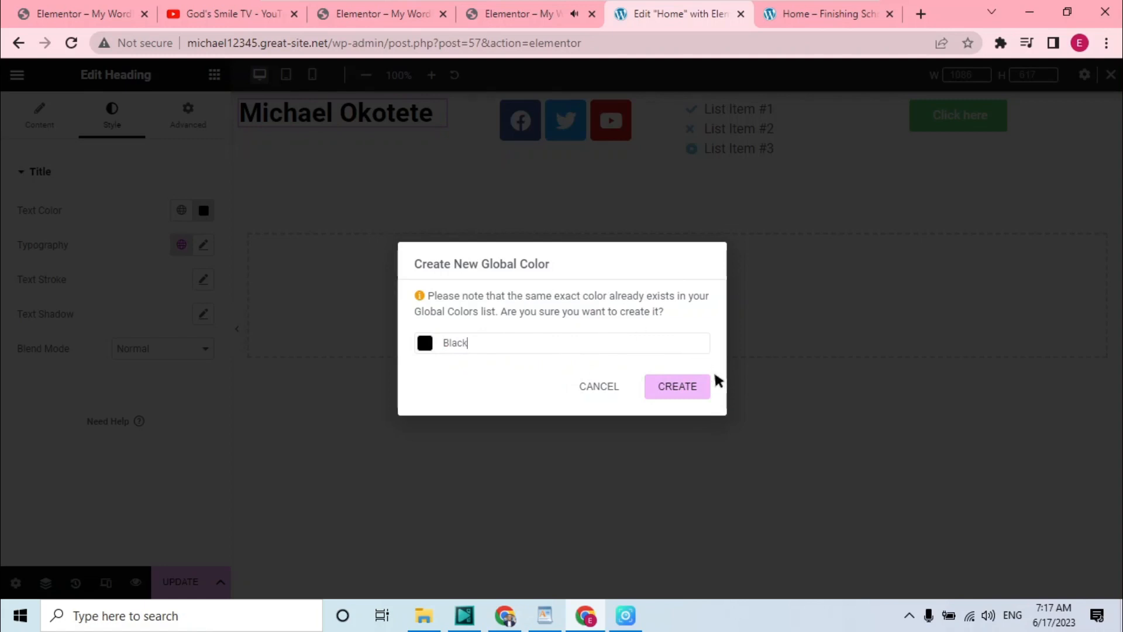
left_click(690, 389)
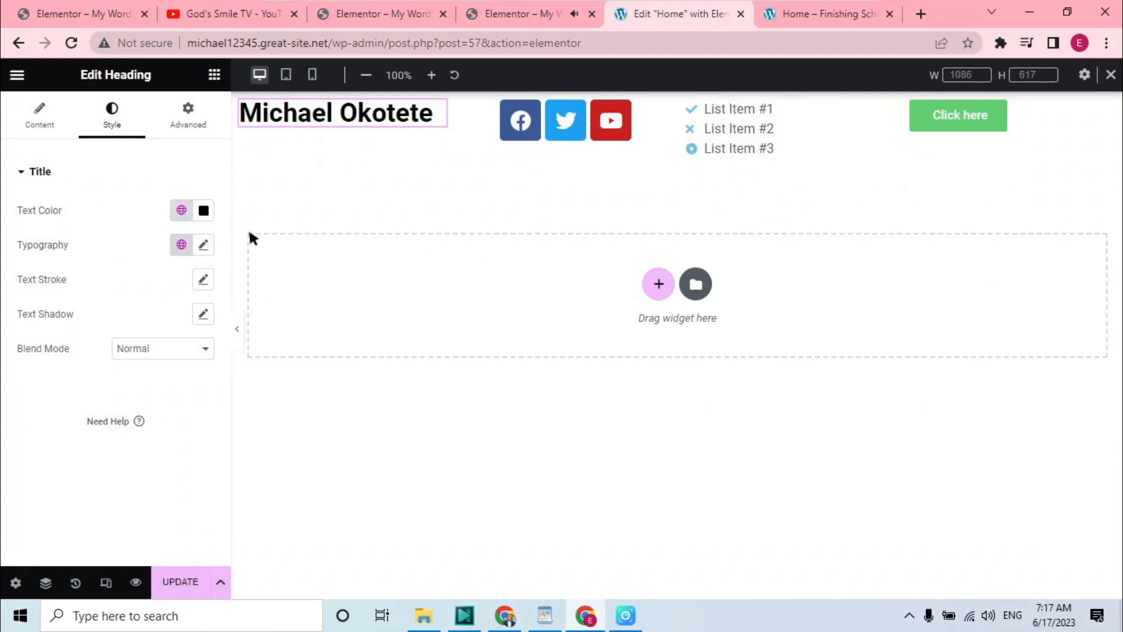
Change the heading's typography font family to Work Sans
left_click(206, 242)
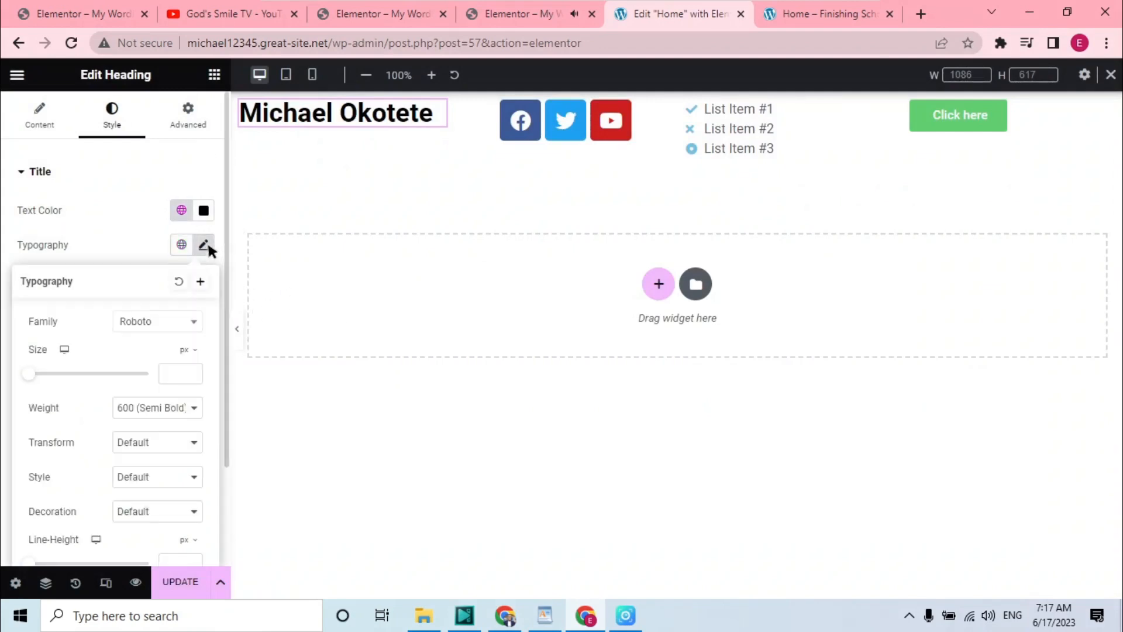
left_click(174, 319)
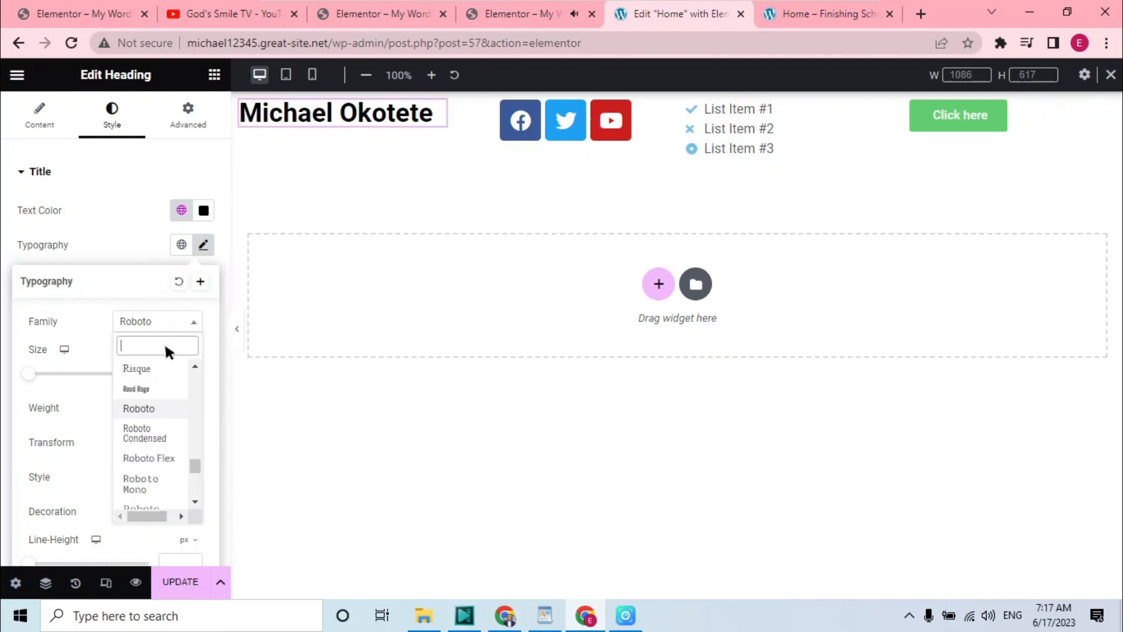
type("work")
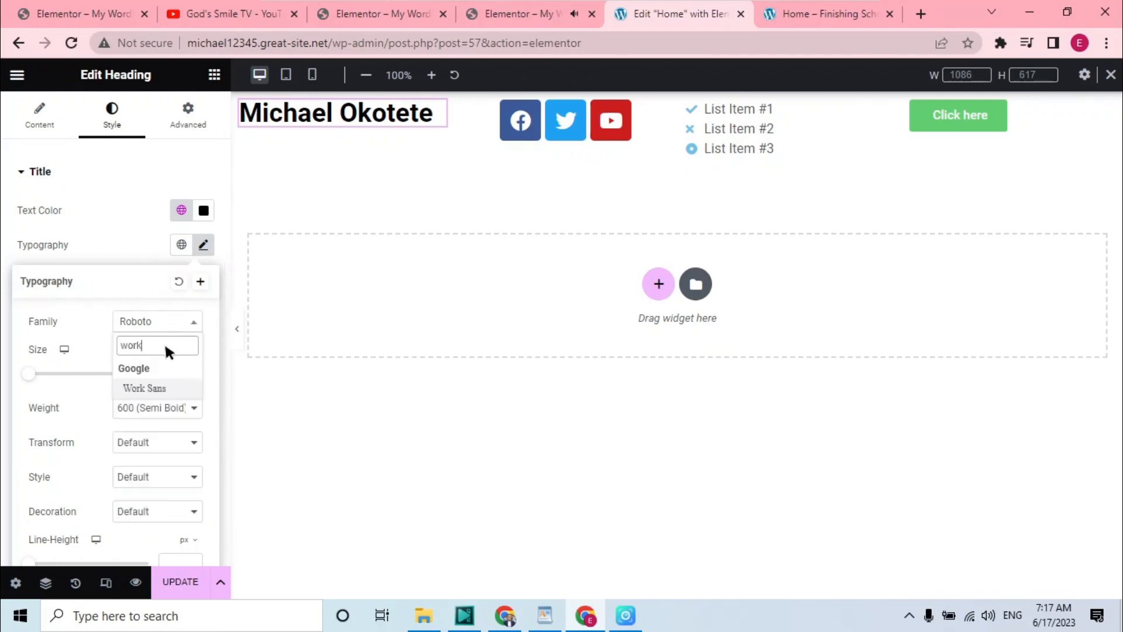
left_click(166, 388)
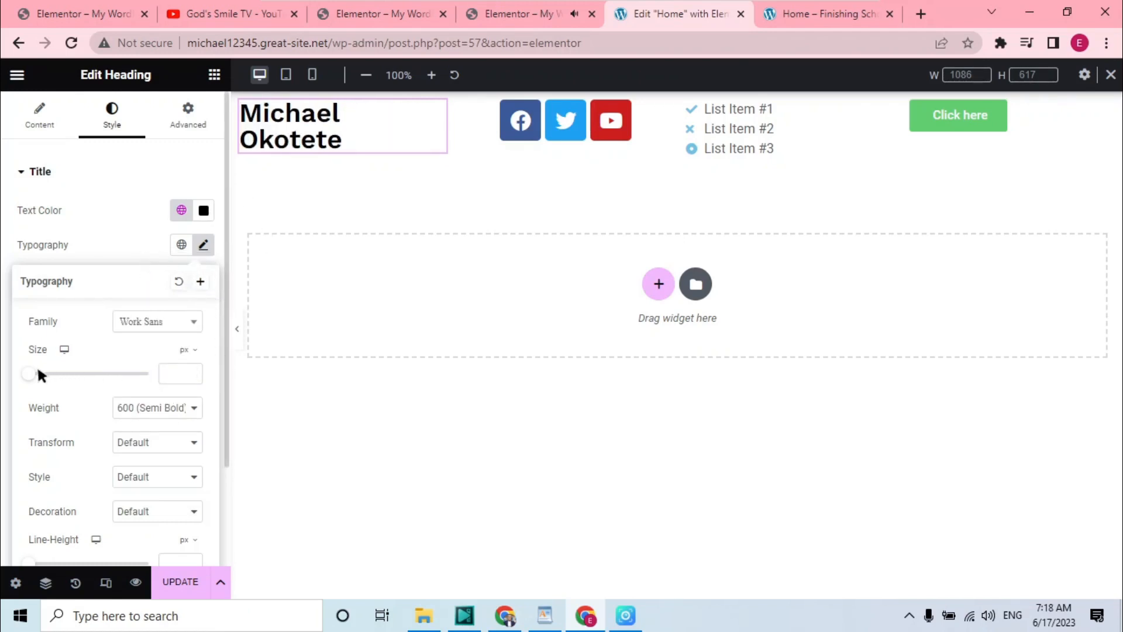
Set the heading's font size to 31 px and its weight to Bold
mouse_move(32, 372)
left_mouse_down()
mouse_move(59, 369)
mouse_move(51, 374)
left_mouse_up()
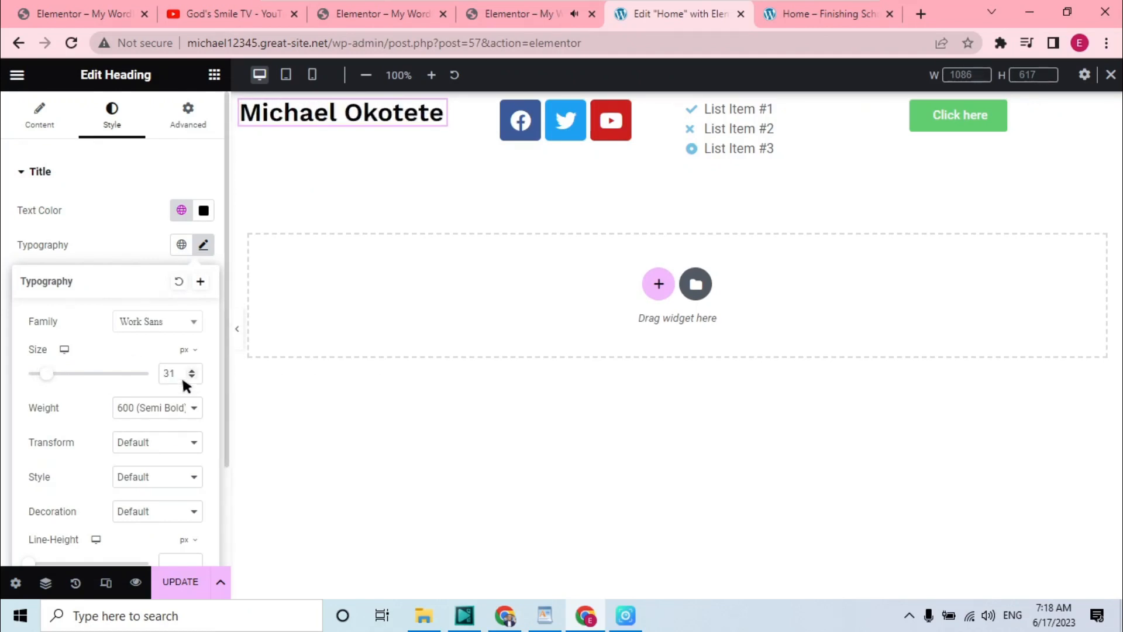
key("BackSpace")
type("8")
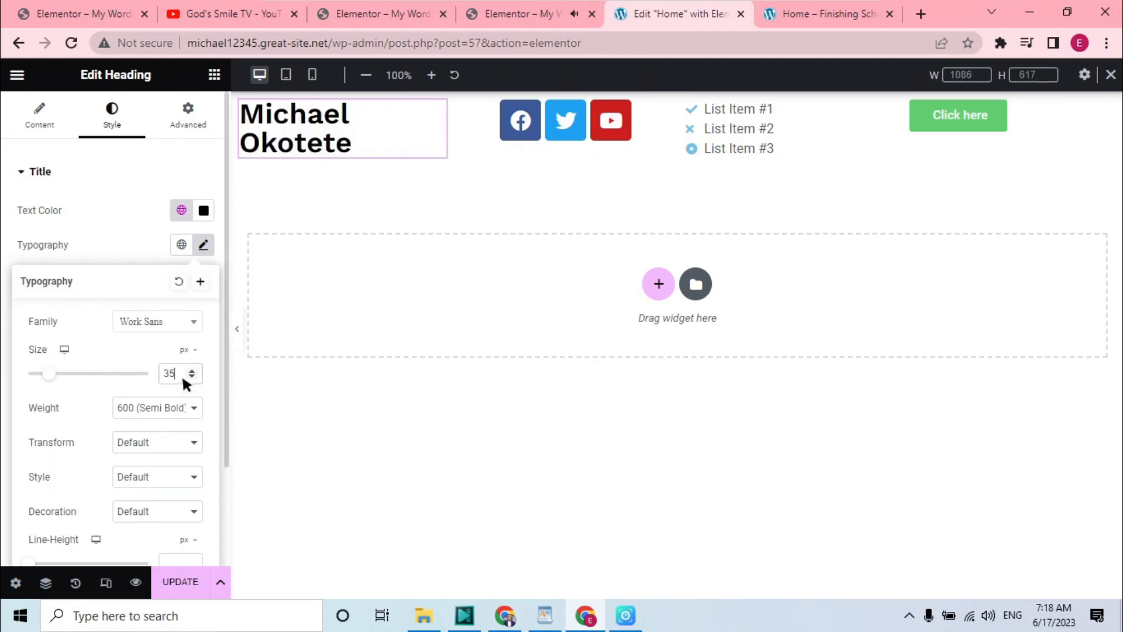
key("BackSpace")
type("4")
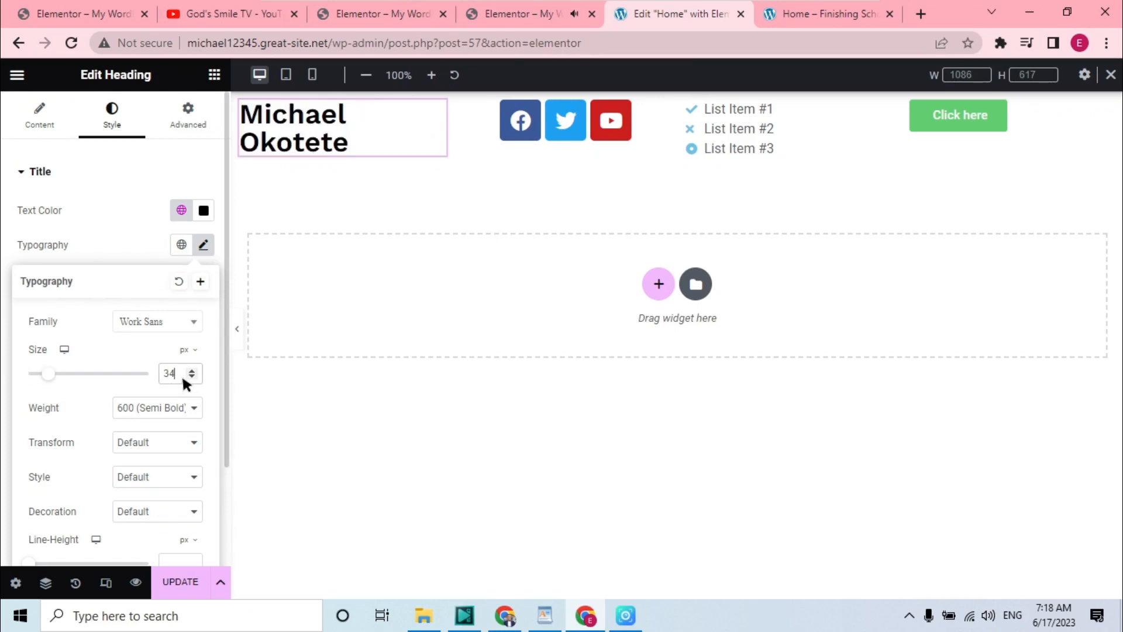
key("BackSpace")
type("3")
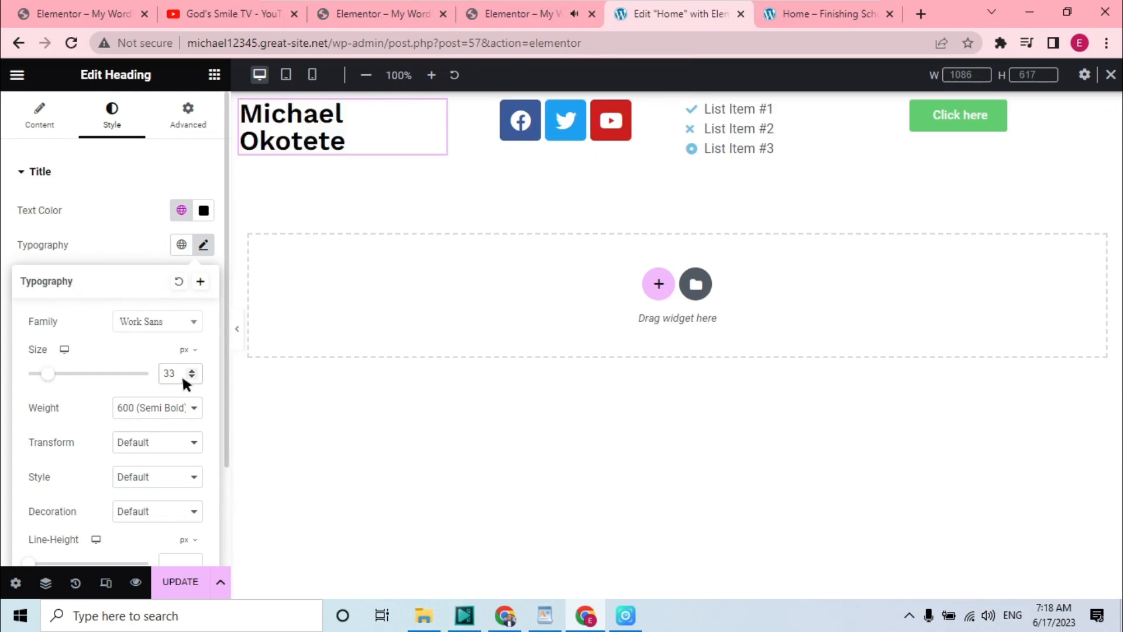
key("BackSpace")
type("2")
key("BackSpace")
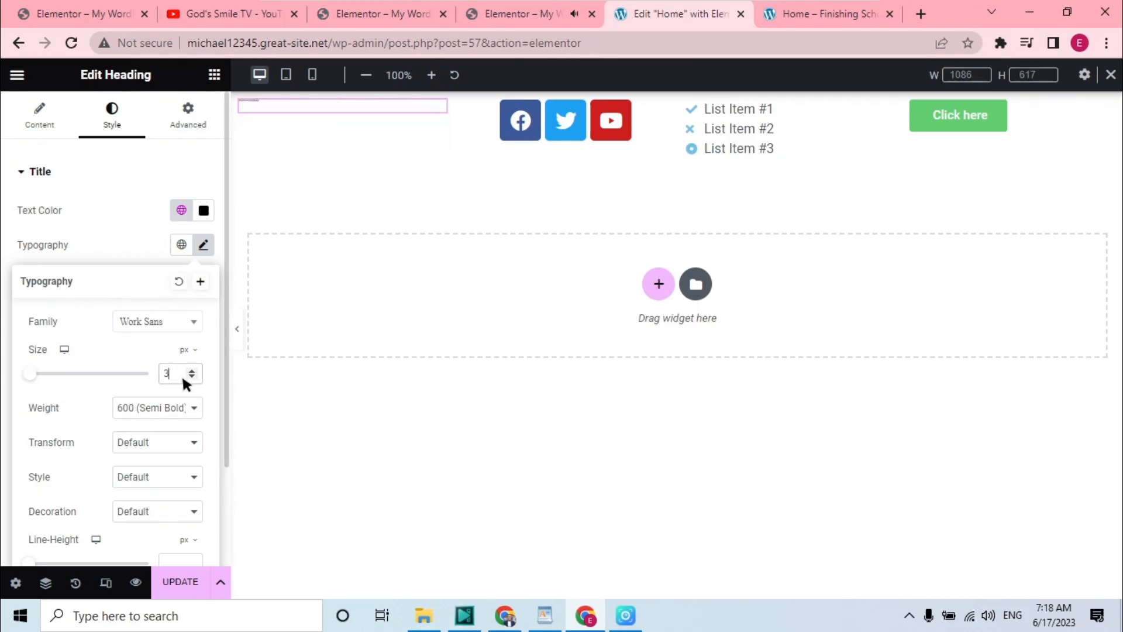
type("1")
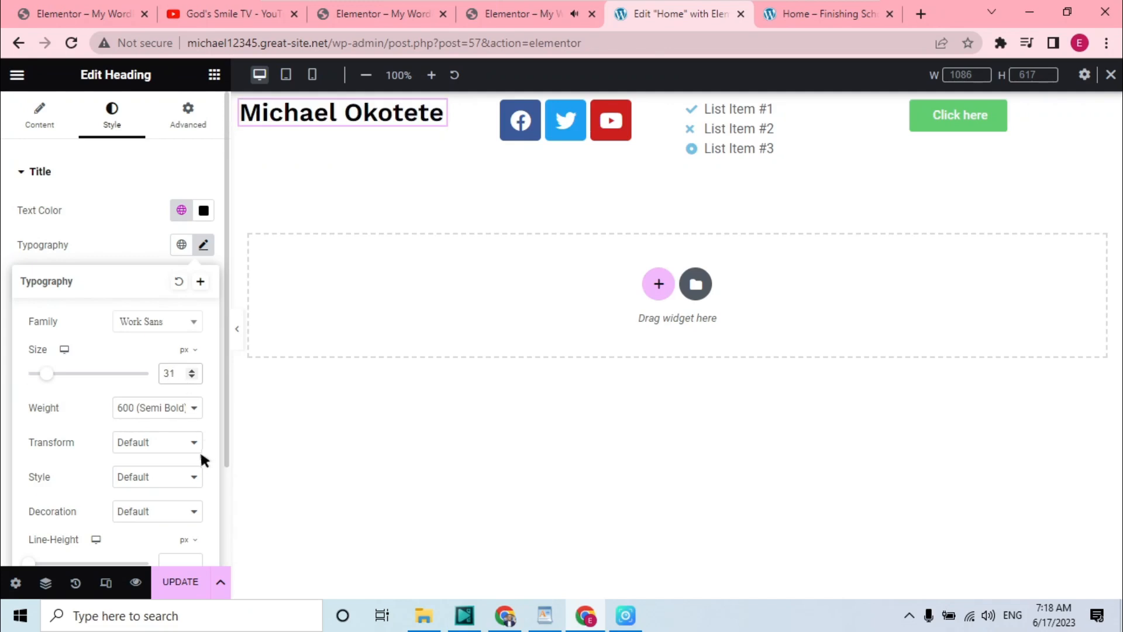
left_click(193, 411)
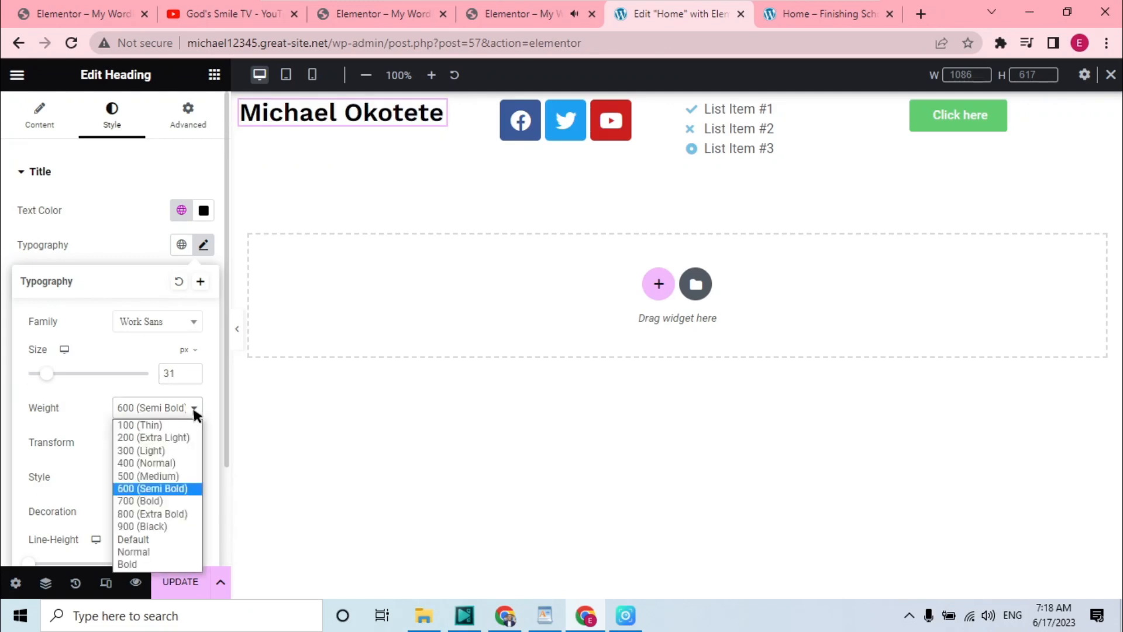
left_click(146, 563)
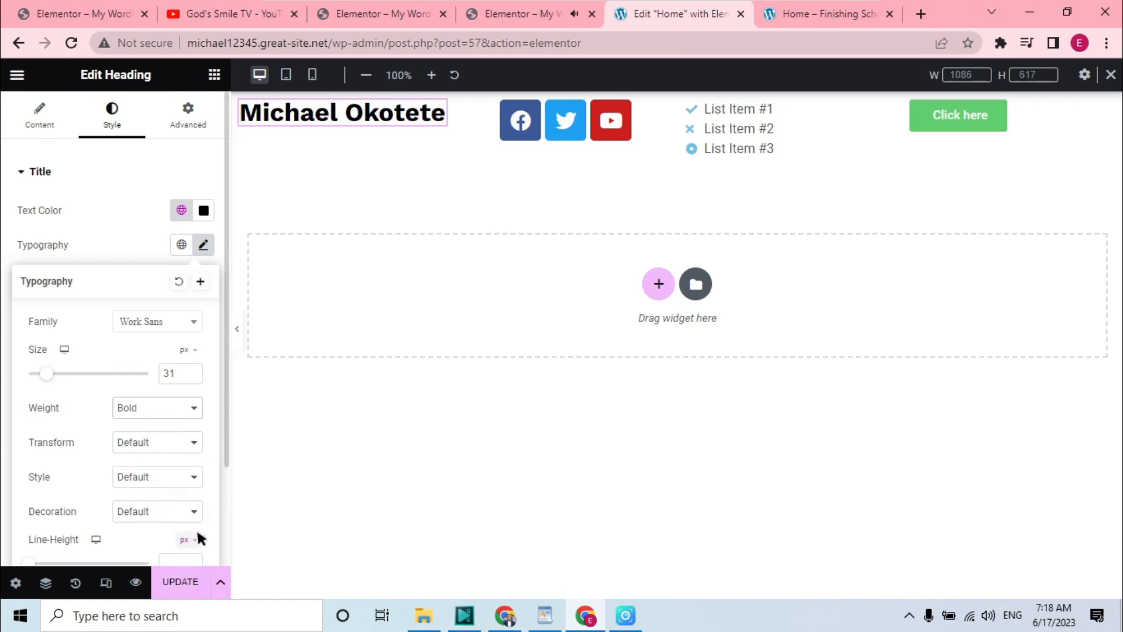
Set the heading's line height to 40 px
left_click_drag(226, 427, 229, 475)
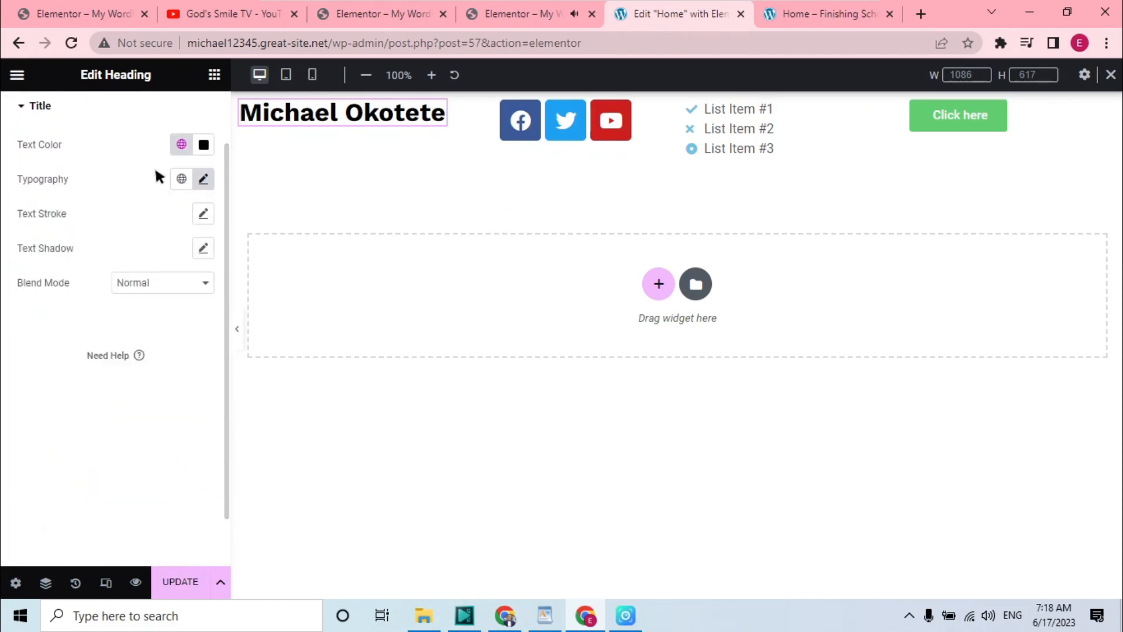
left_click(203, 178)
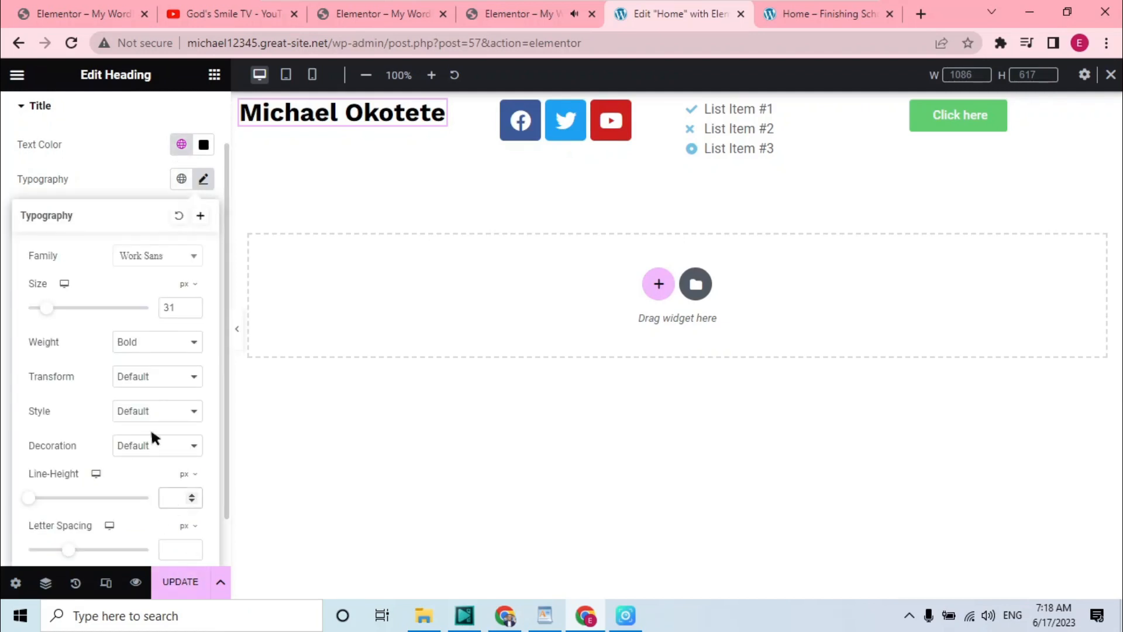
type("40")
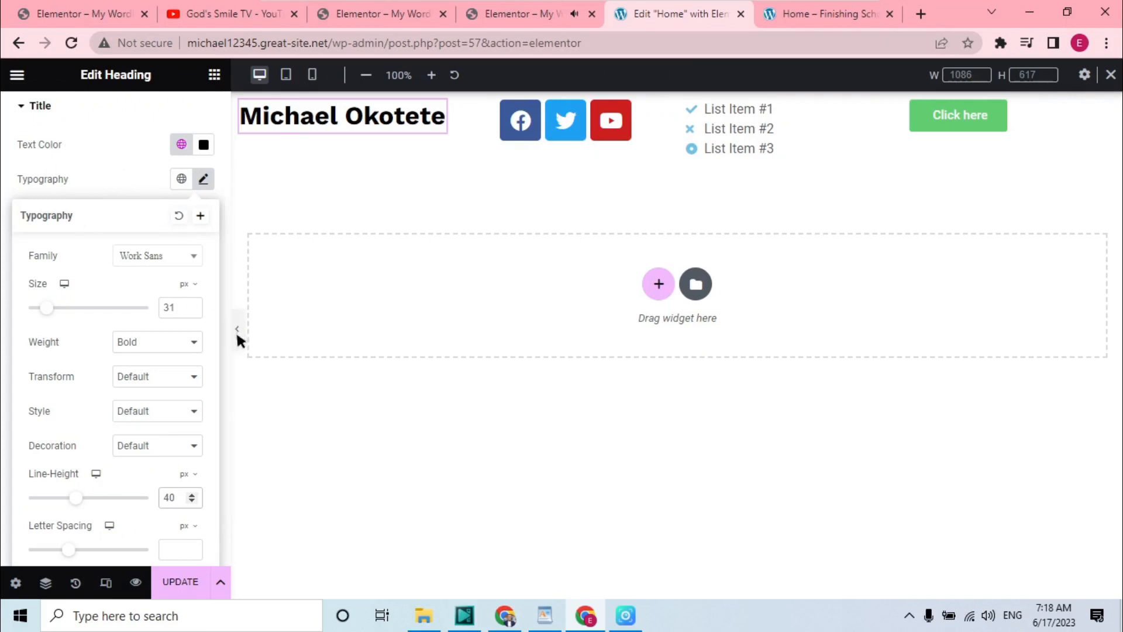
scroll(227, 342, "up", 2)
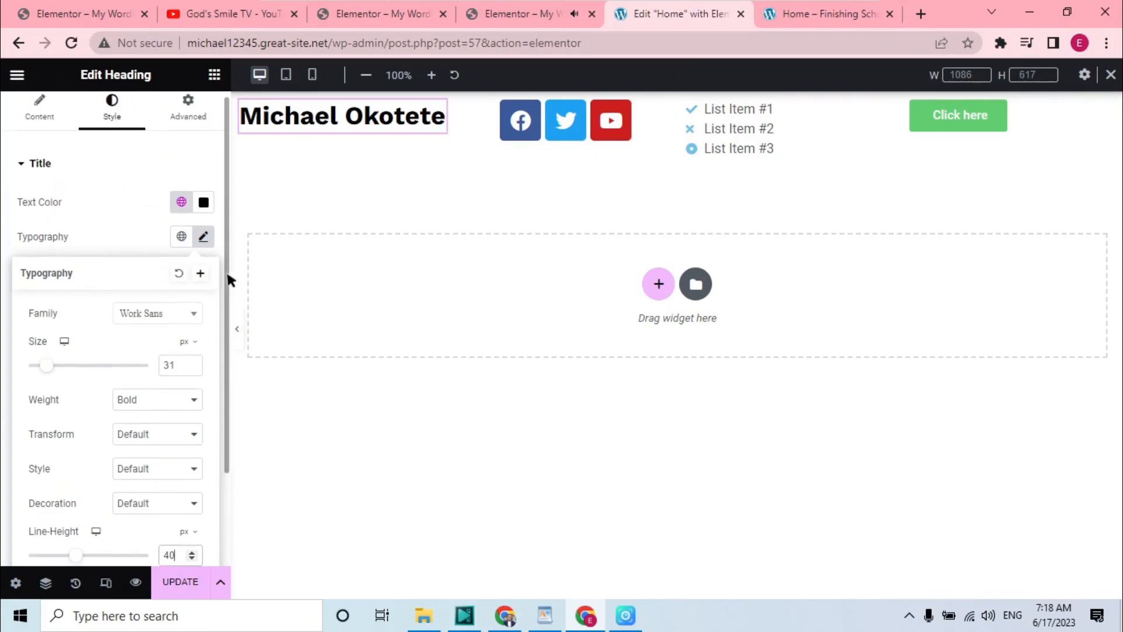
left_click(114, 164)
left_click(41, 108)
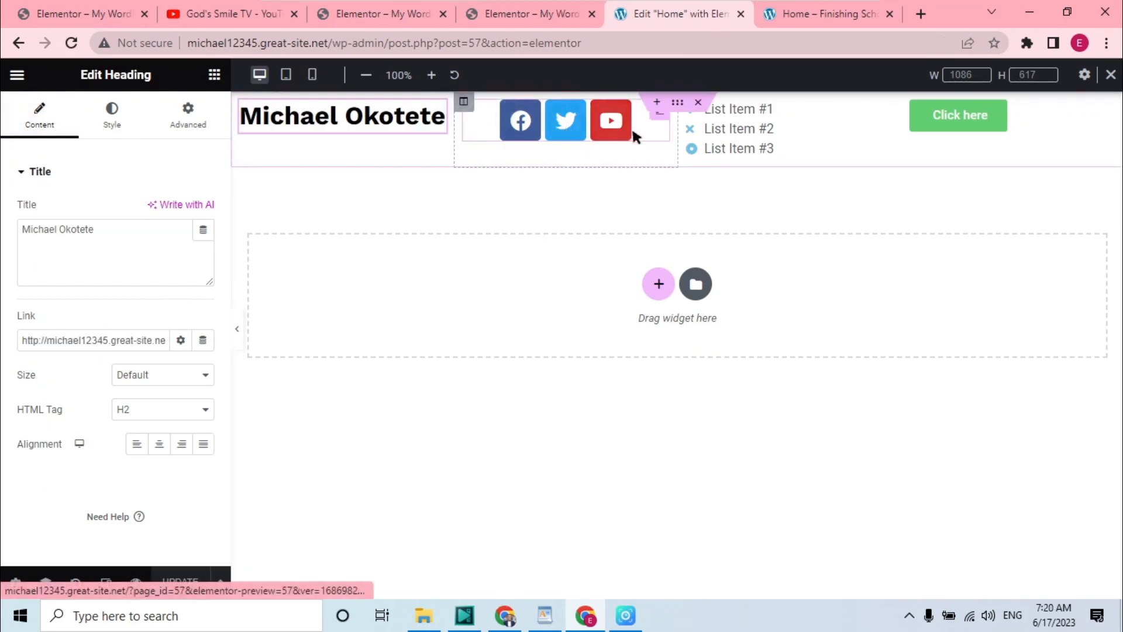
Move the YouTube item to the first position in the social icons widget
left_click(659, 110)
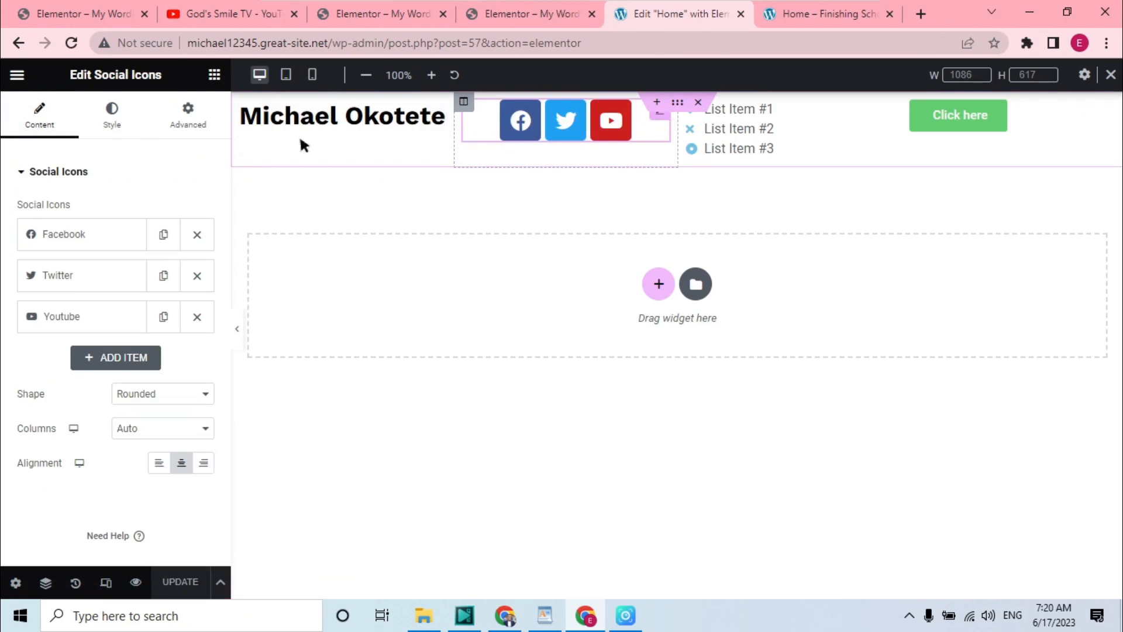
left_click(101, 234)
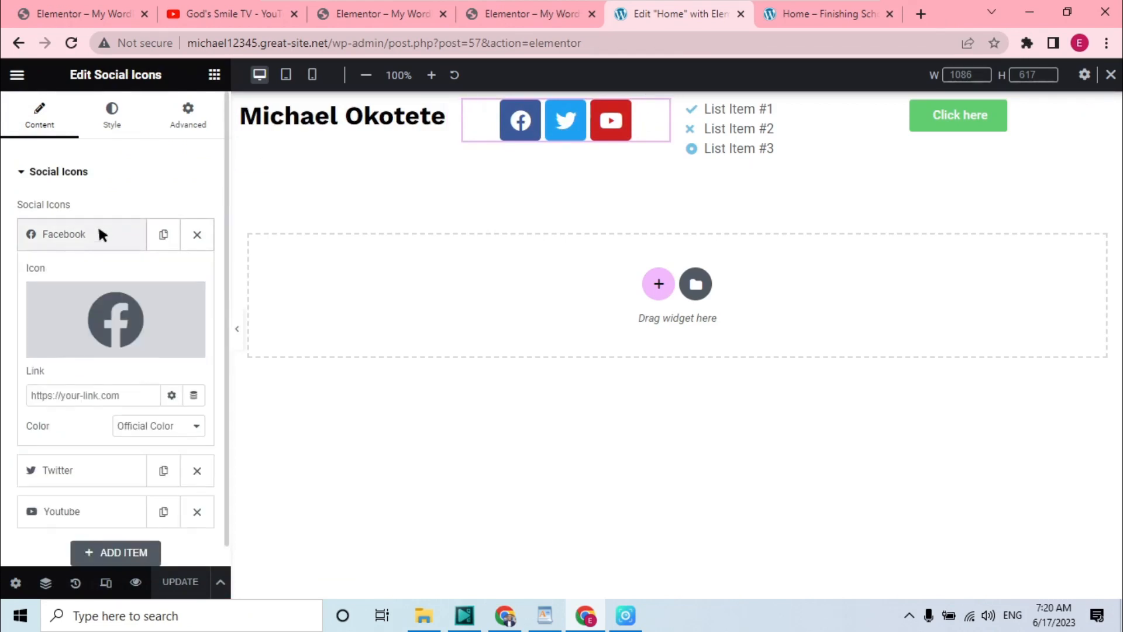
left_click(122, 394)
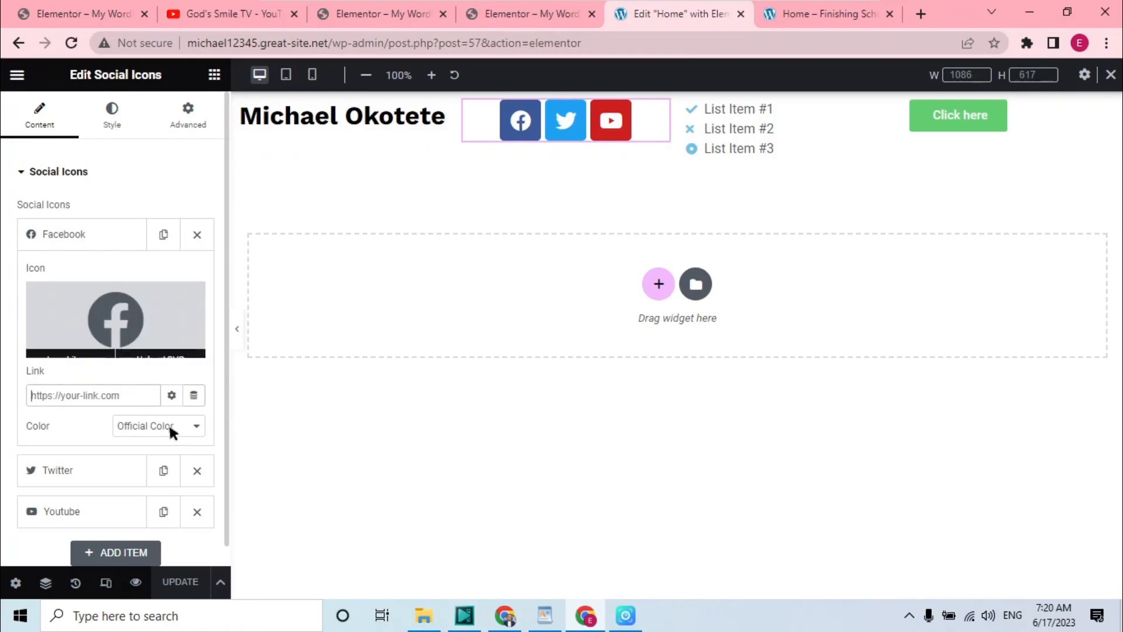
mouse_move(374, 3)
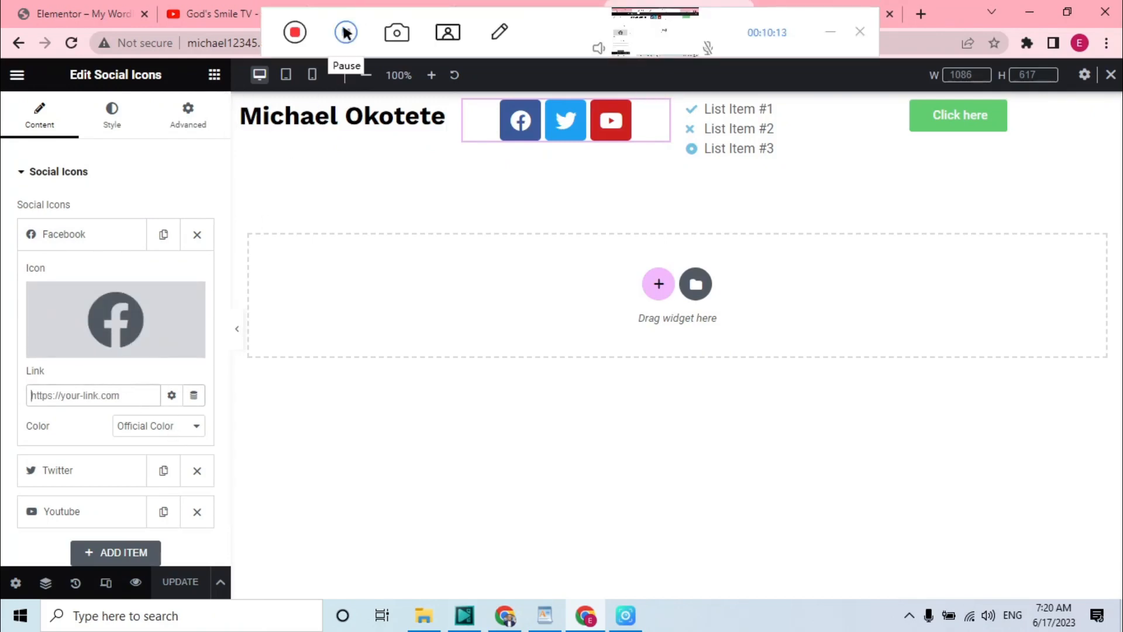
mouse_move(91, 342)
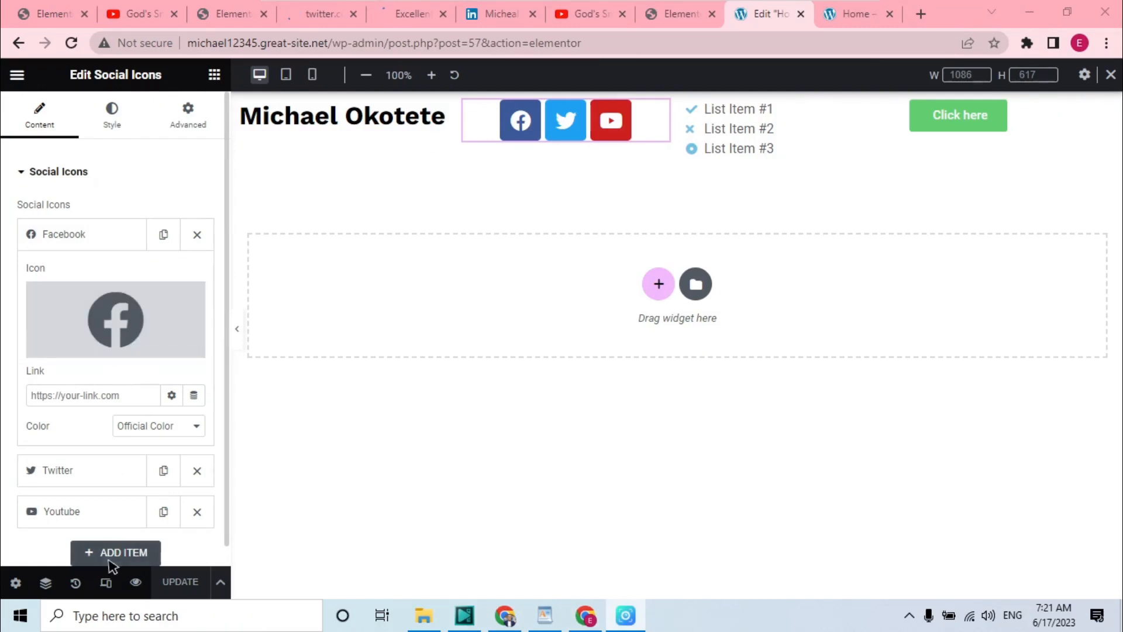
left_click_drag(92, 510, 93, 253)
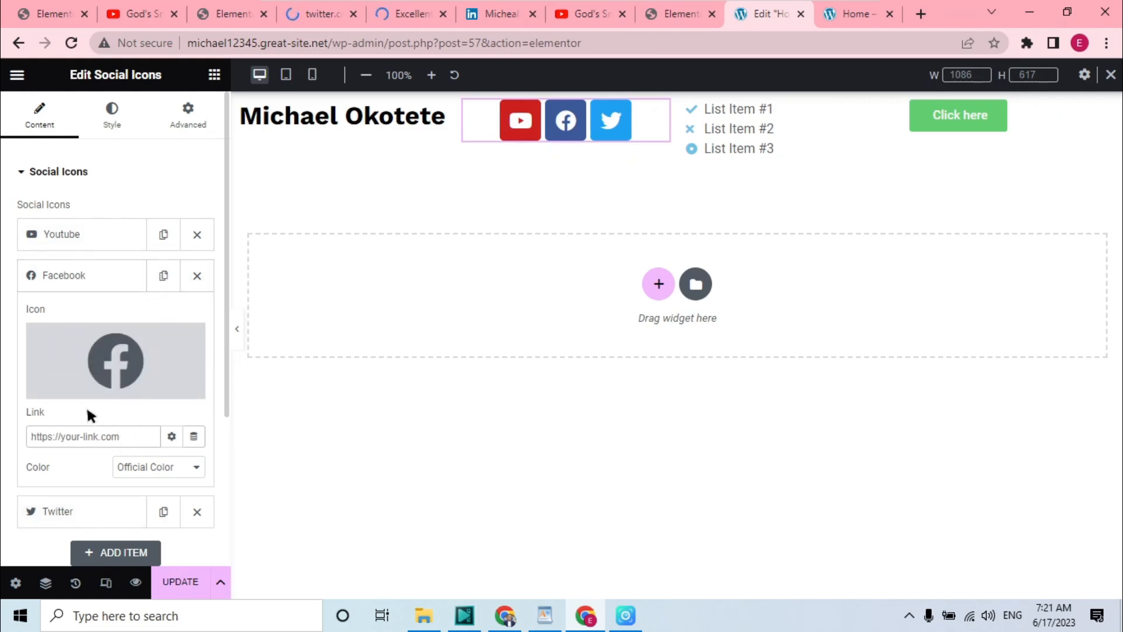
Replace the second social item's Facebook icon with the LinkedIn icon from the icon library
left_click(117, 277)
left_click(117, 277)
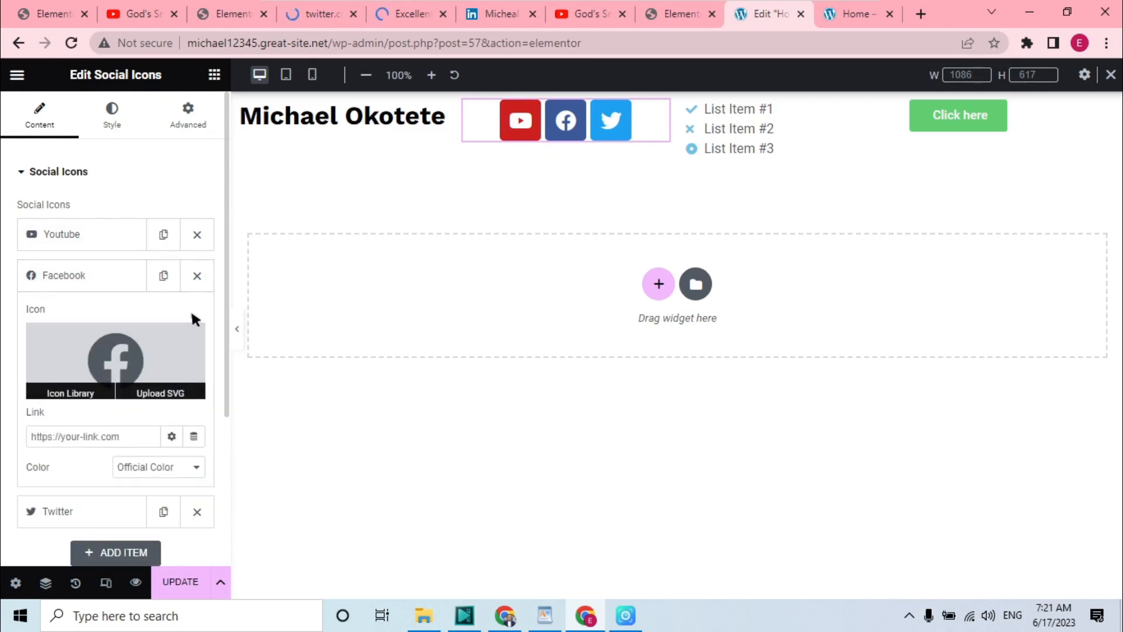
left_click(76, 393)
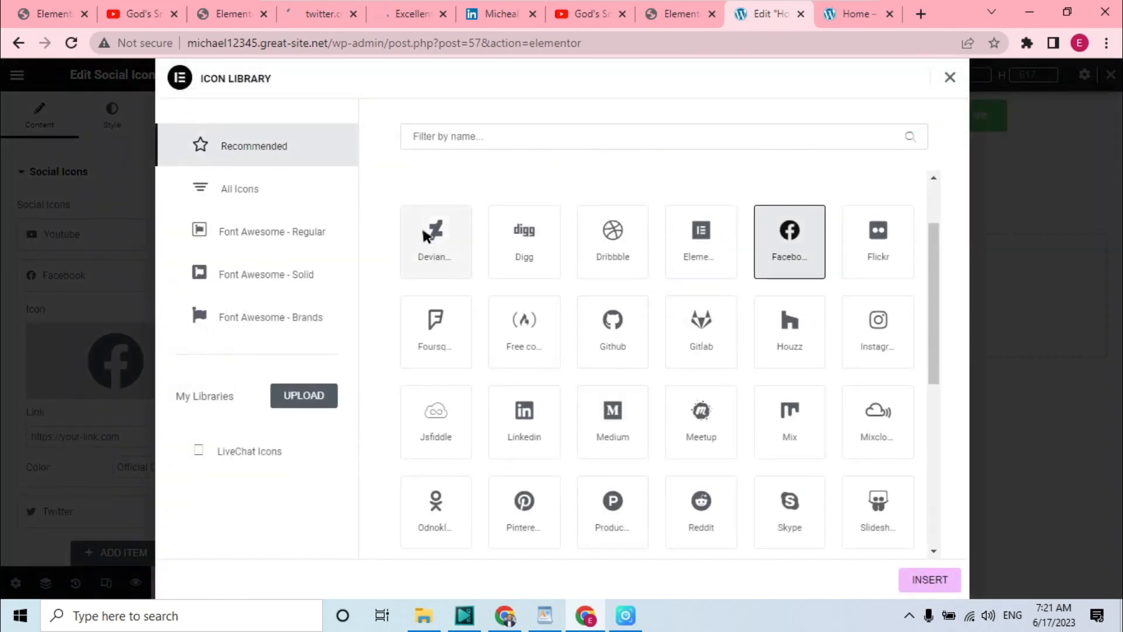
left_click(463, 136)
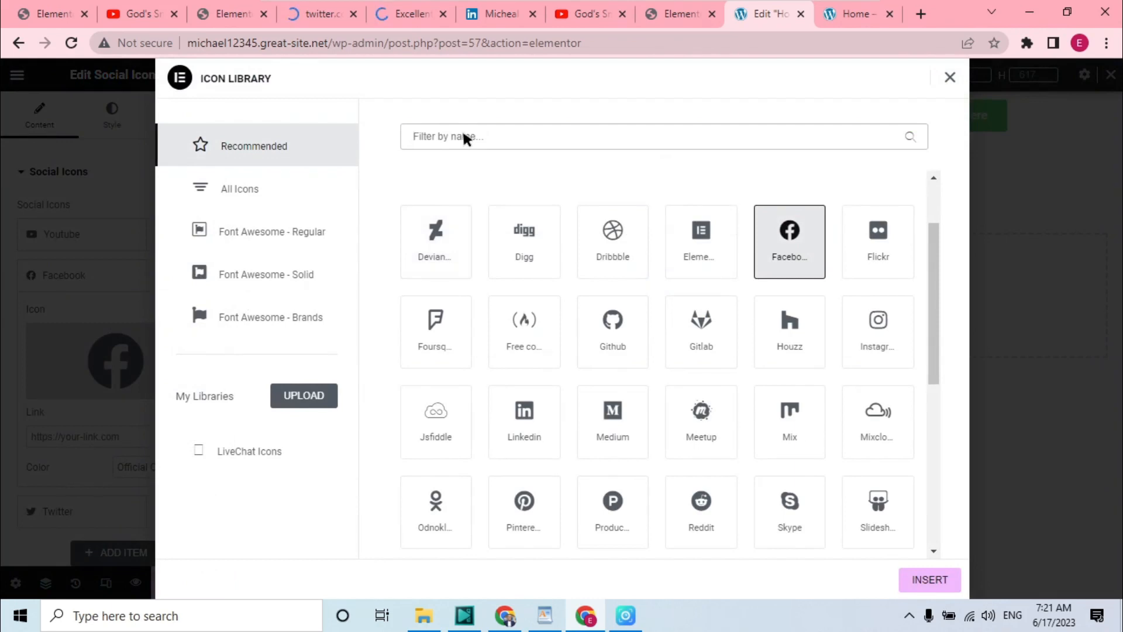
type("li")
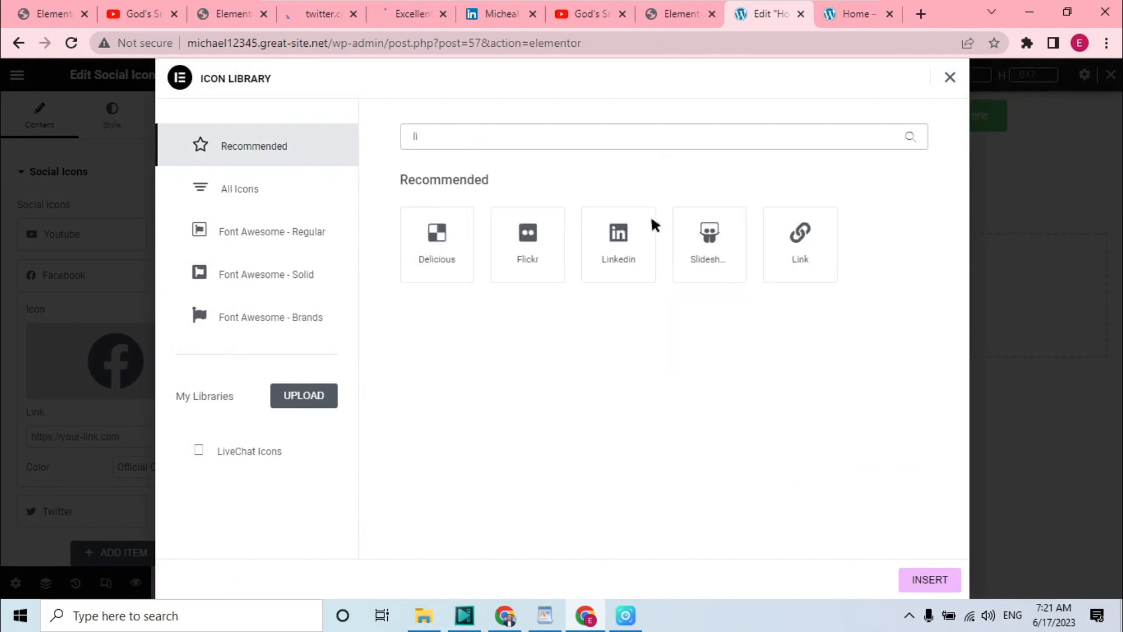
left_click(613, 250)
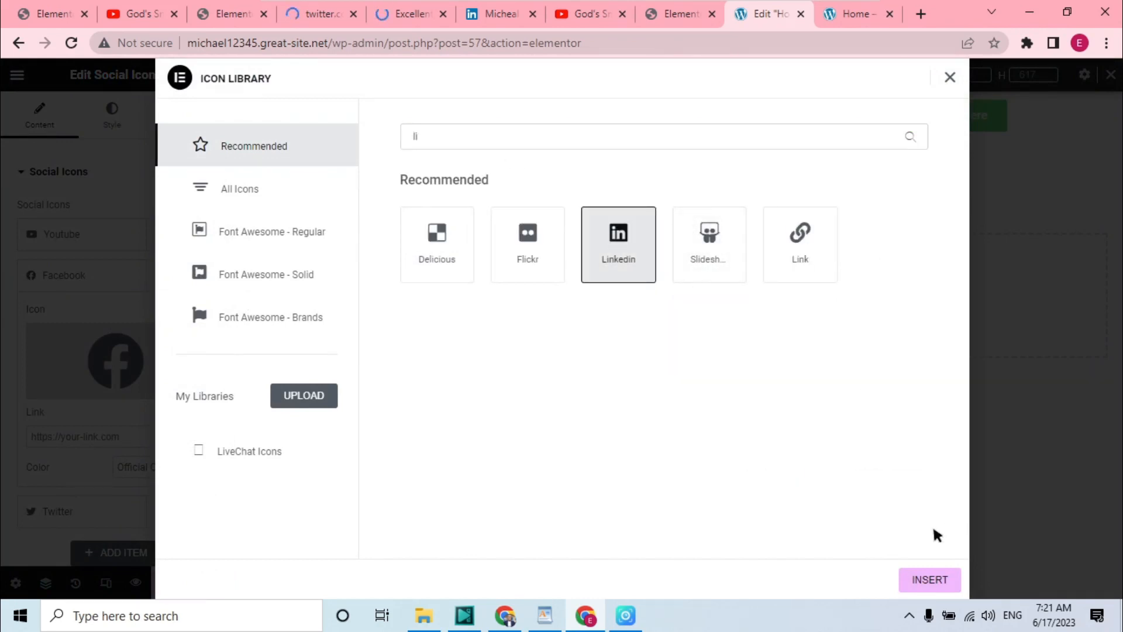
left_click(920, 580)
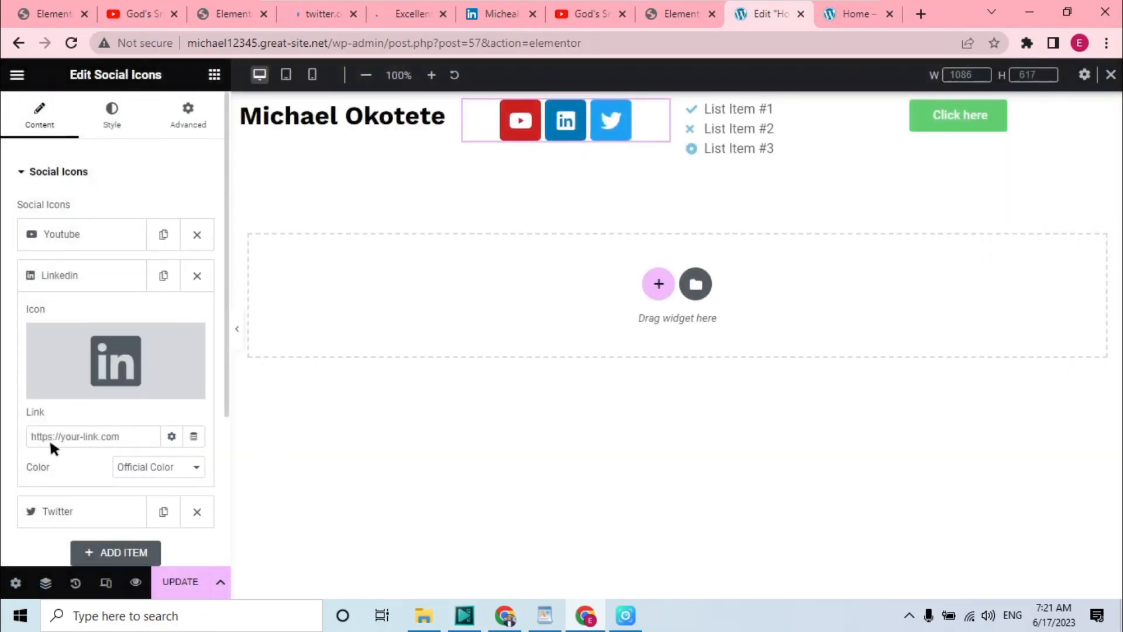
Add a fourth social icon item with the Facebook icon
left_click(137, 551)
mouse_move(70, 416)
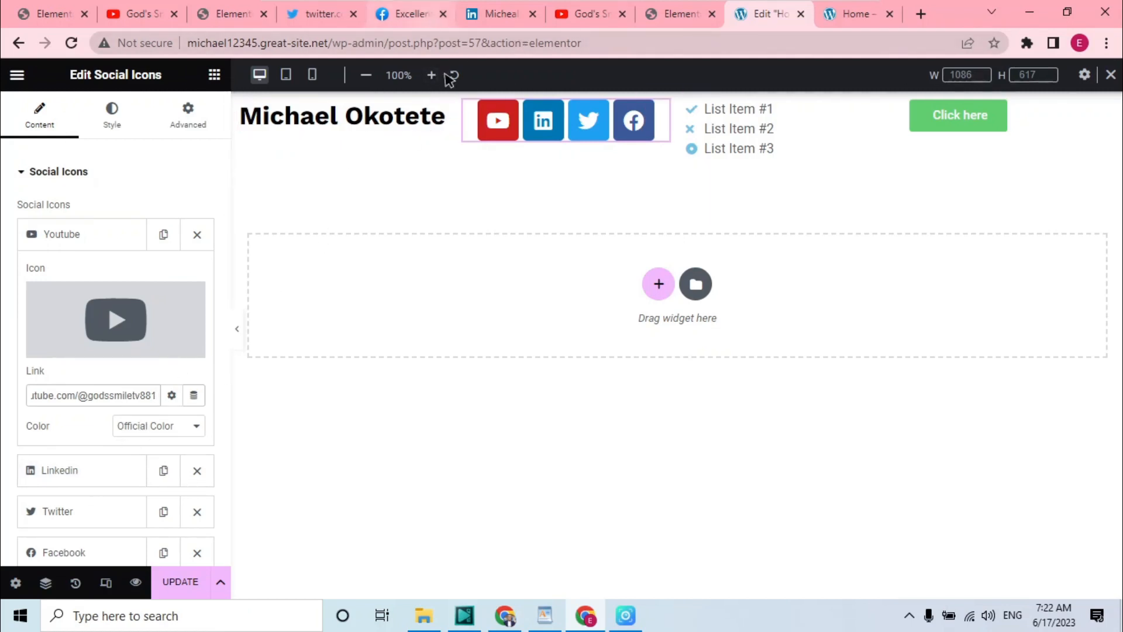
mouse_move(522, 5)
left_click(346, 32)
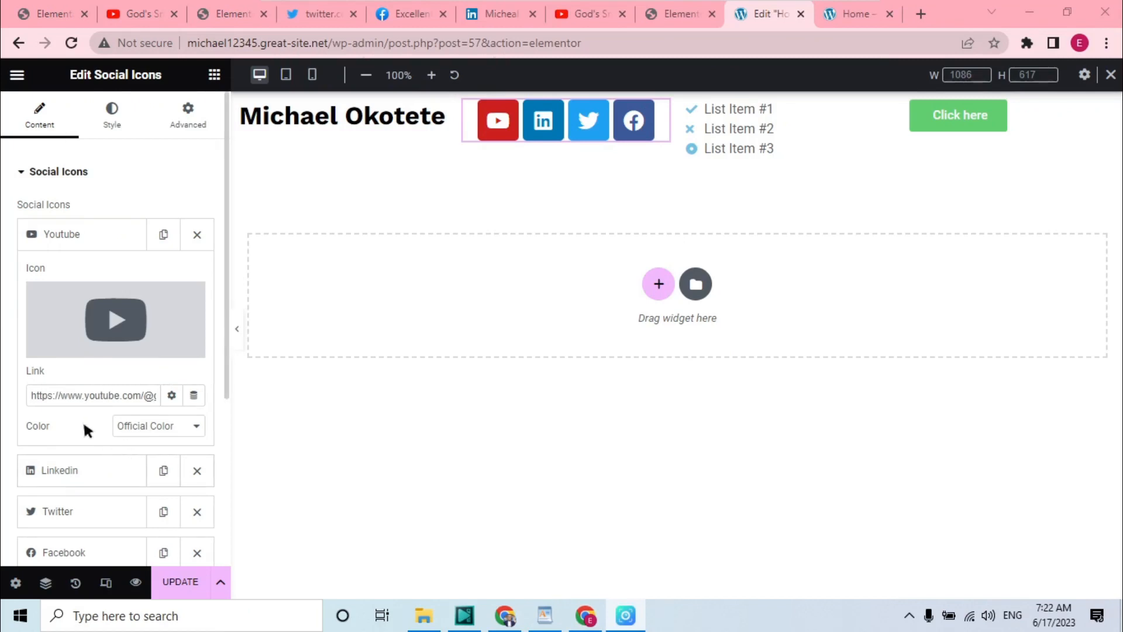
Paste the LinkedIn profile URL into the LinkedIn item's link
left_click(93, 468)
left_click(134, 440)
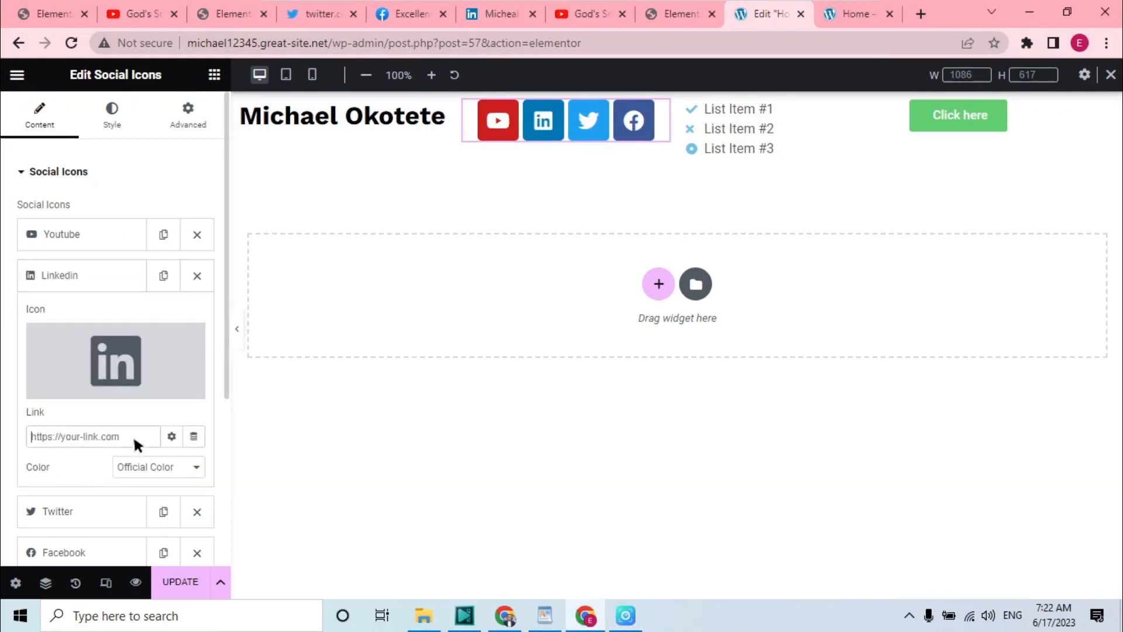
key("ctrl+v")
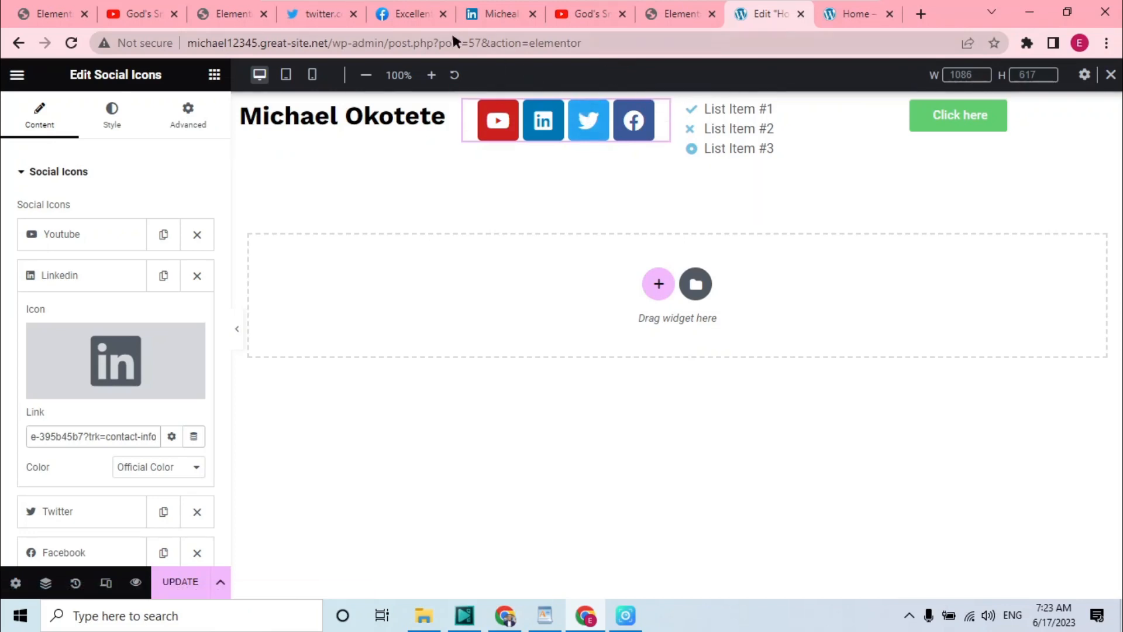
Copy the Twitter profile URL from the Twitter tab and paste it into the Twitter item's link
left_click(320, 14)
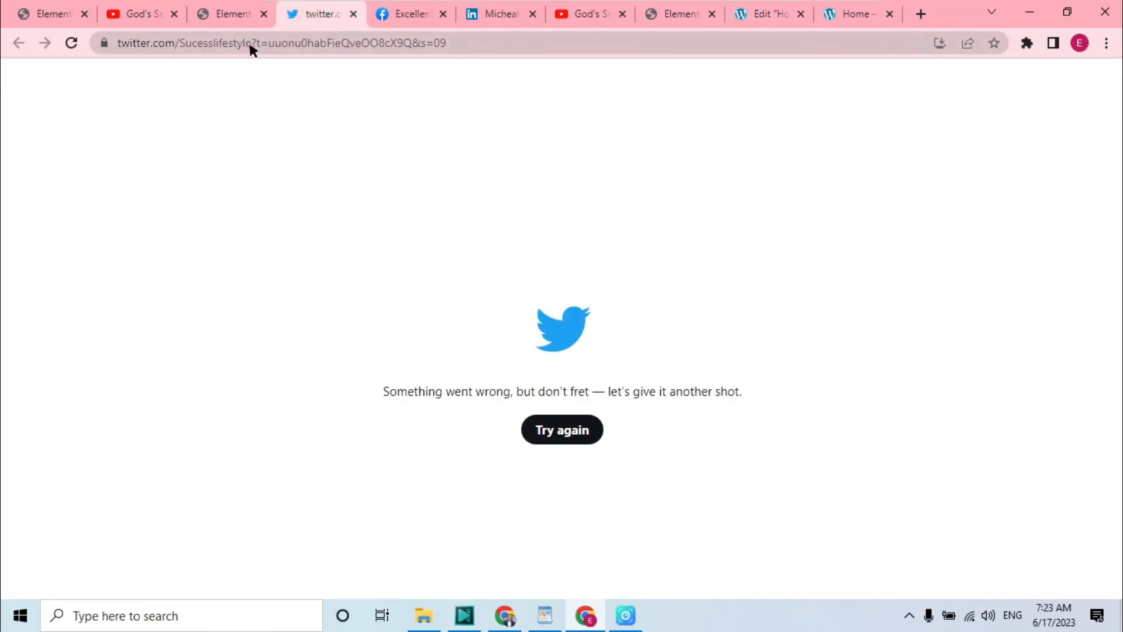
left_click_drag(252, 43, 92, 43)
key("ctrl+c")
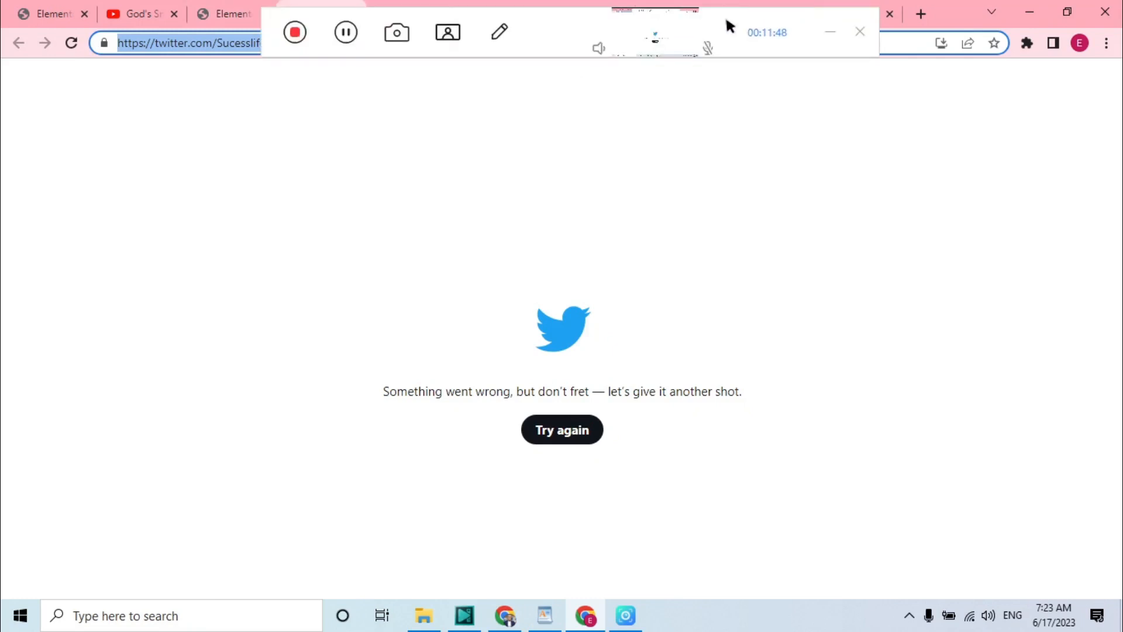
left_click(760, 23)
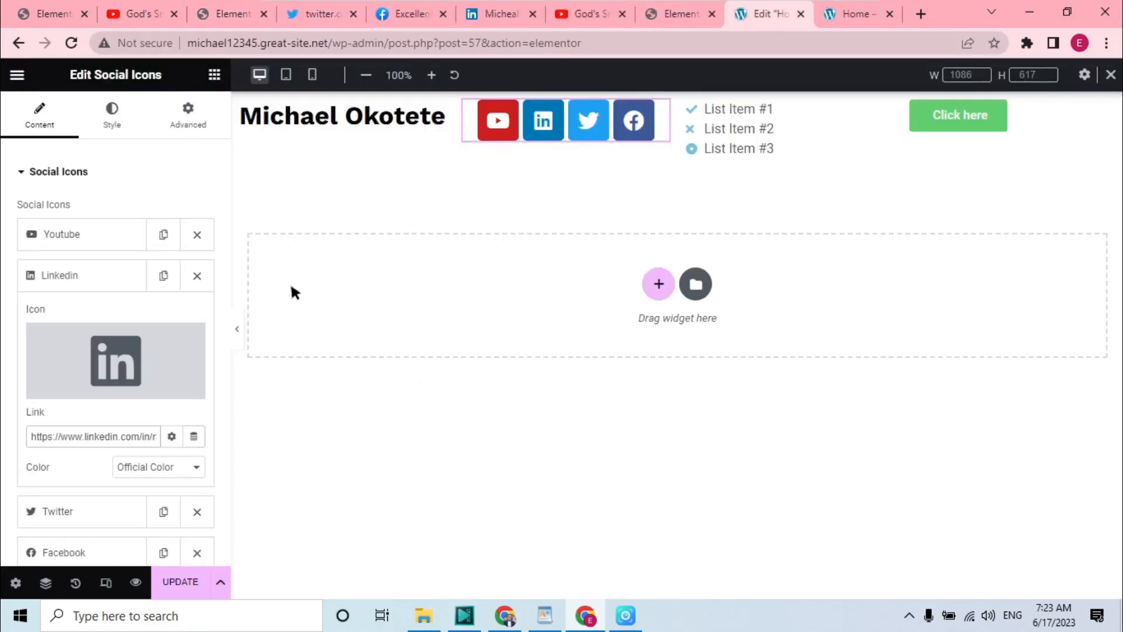
left_click(100, 504)
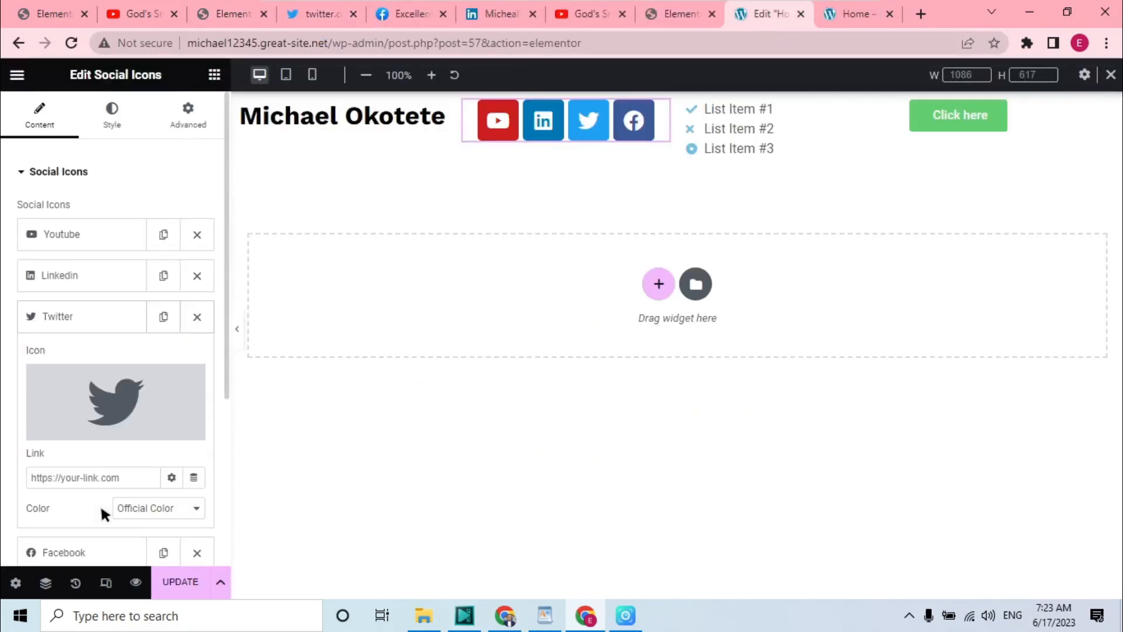
left_click(128, 476)
key("ctrl+v")
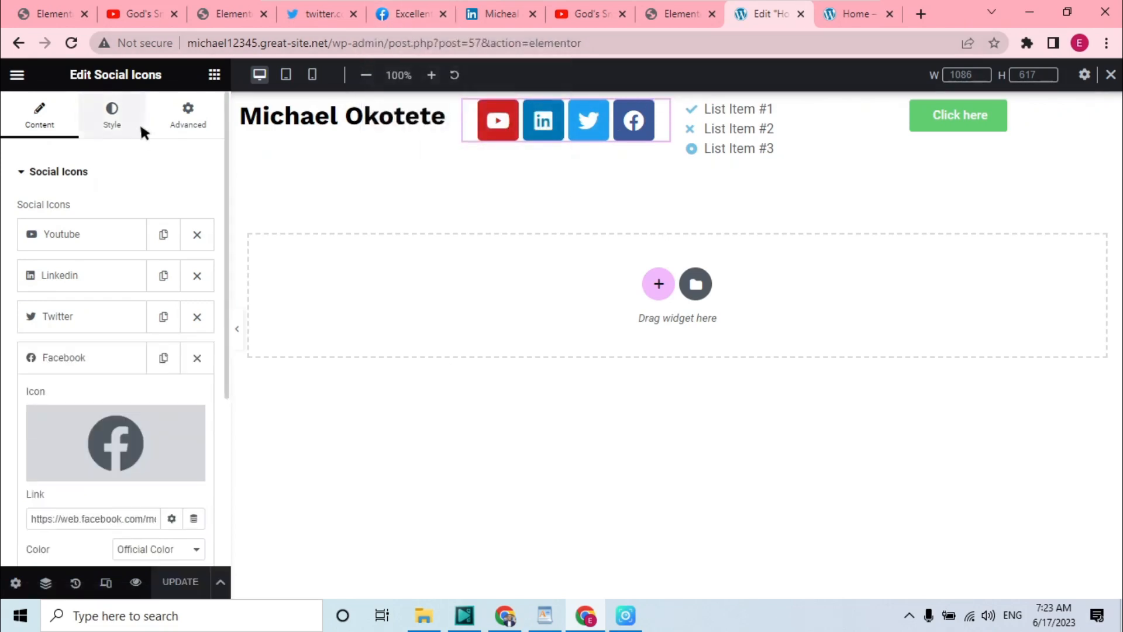
Switch the social icons' color to Custom and make the primary color fully transparent
left_click(112, 111)
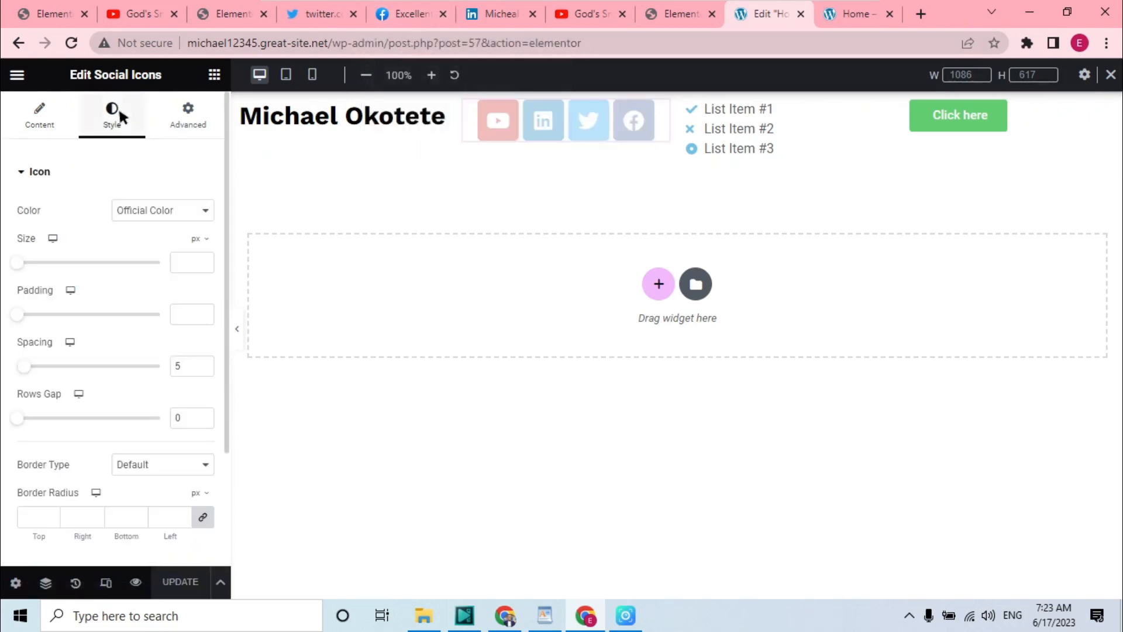
left_click(186, 210)
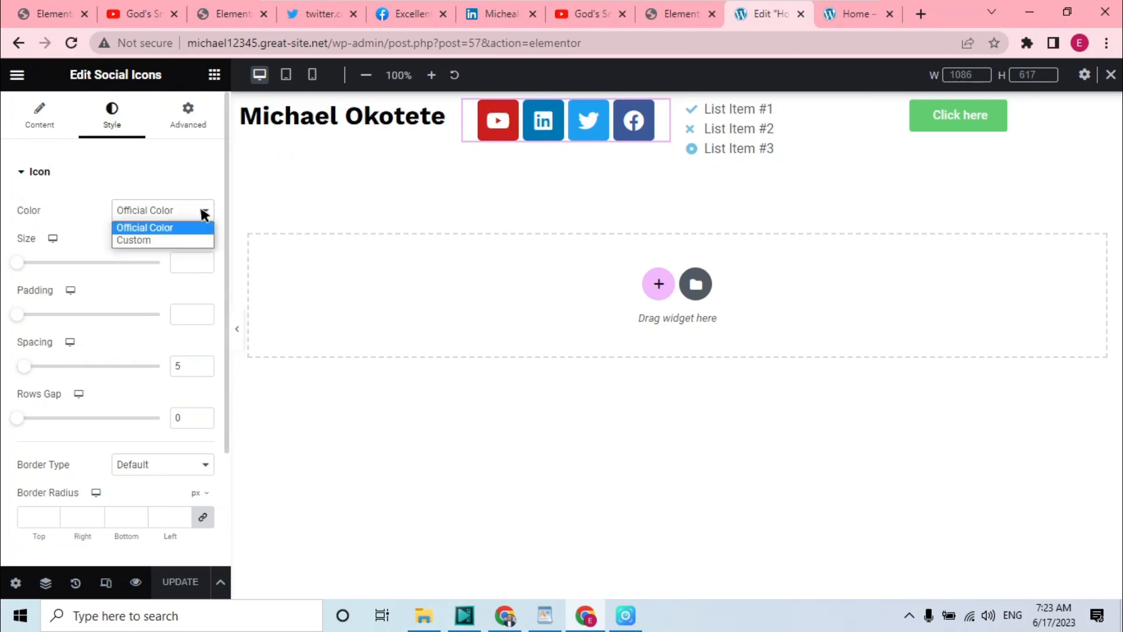
left_click(145, 241)
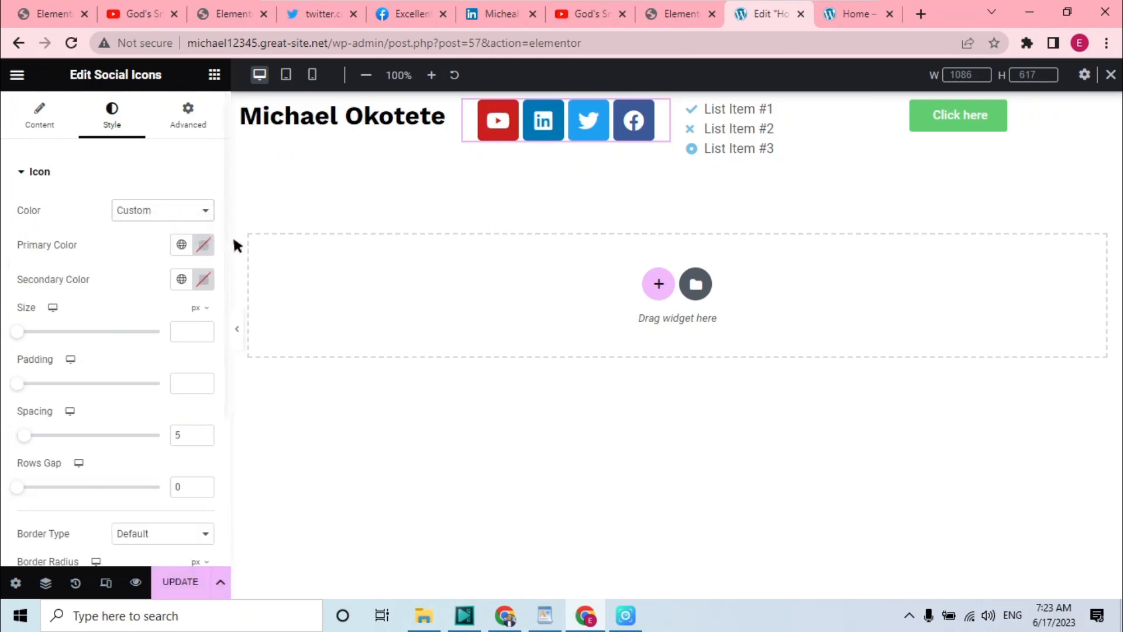
left_click(182, 242)
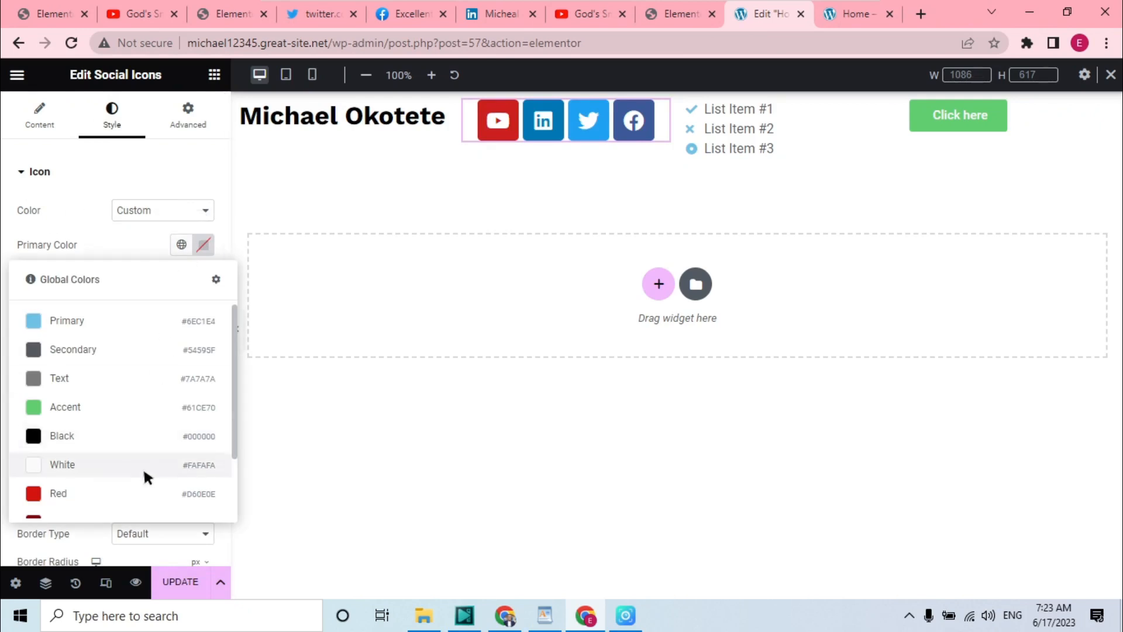
left_click(87, 435)
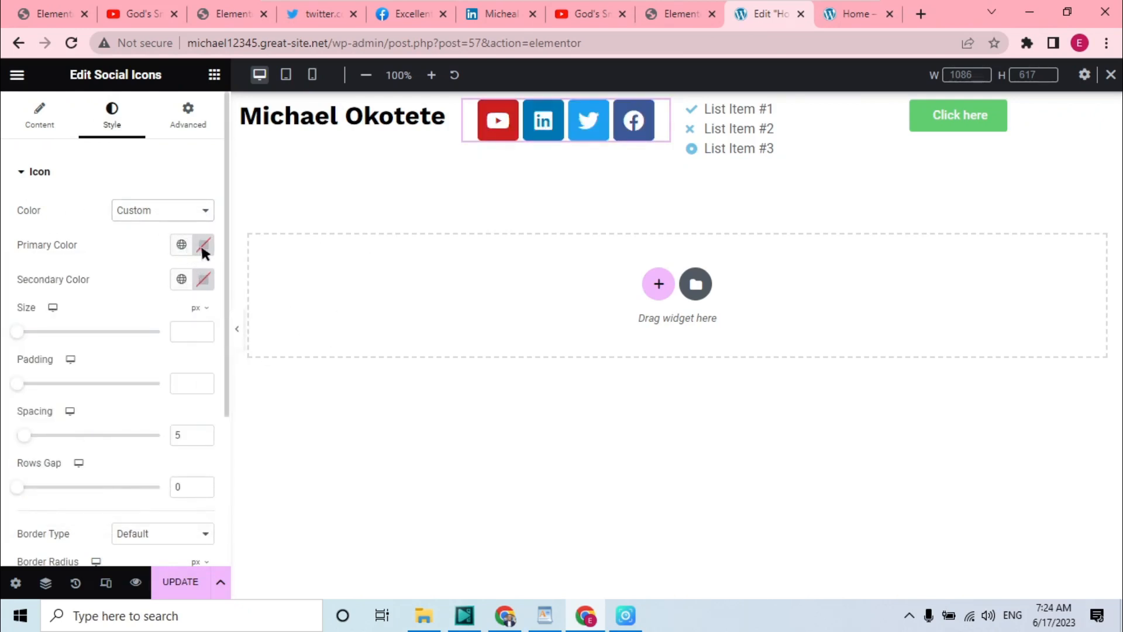
left_click(204, 245)
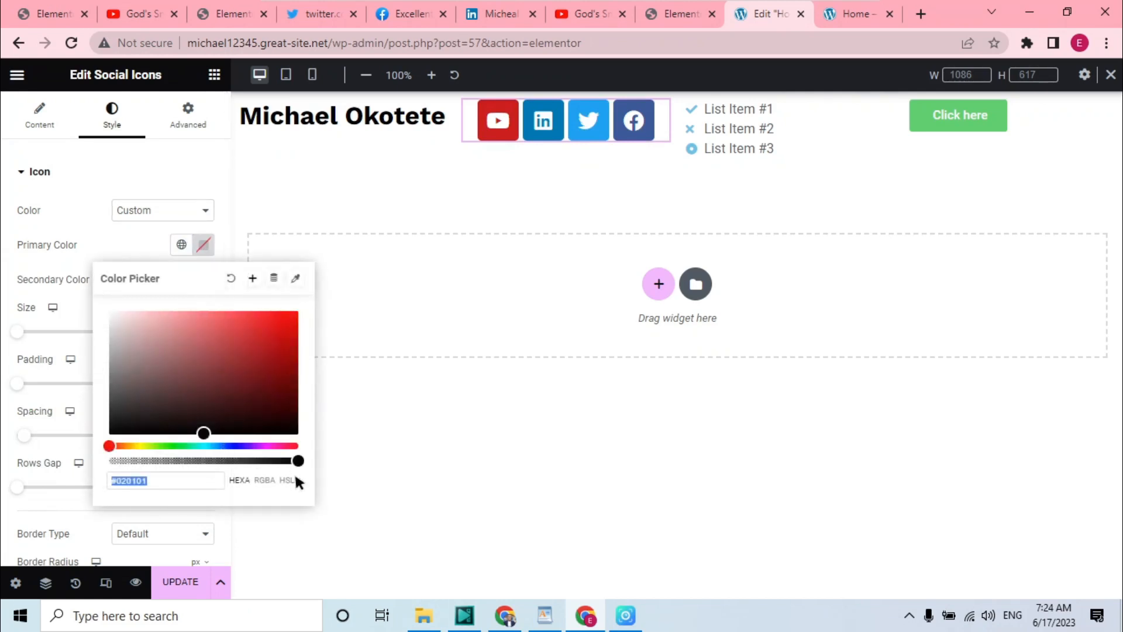
left_click_drag(299, 465, 103, 467)
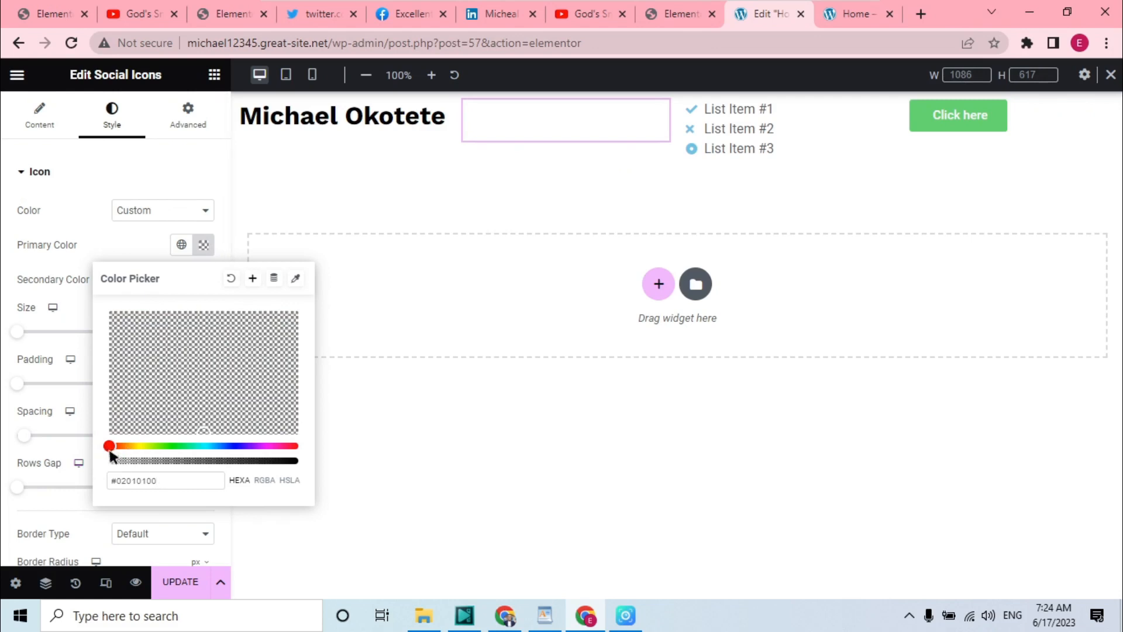
mouse_move(112, 458)
left_mouse_down()
mouse_move(124, 457)
mouse_move(91, 455)
left_mouse_up()
left_click(171, 179)
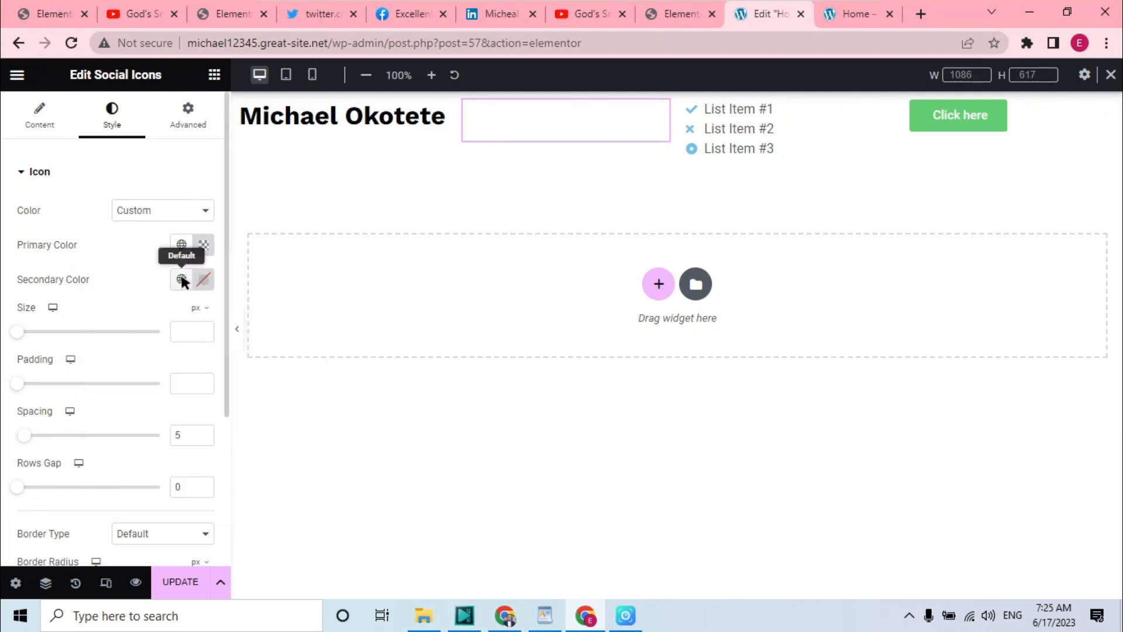
Set the social icons' secondary color to the global Black
left_click(182, 280)
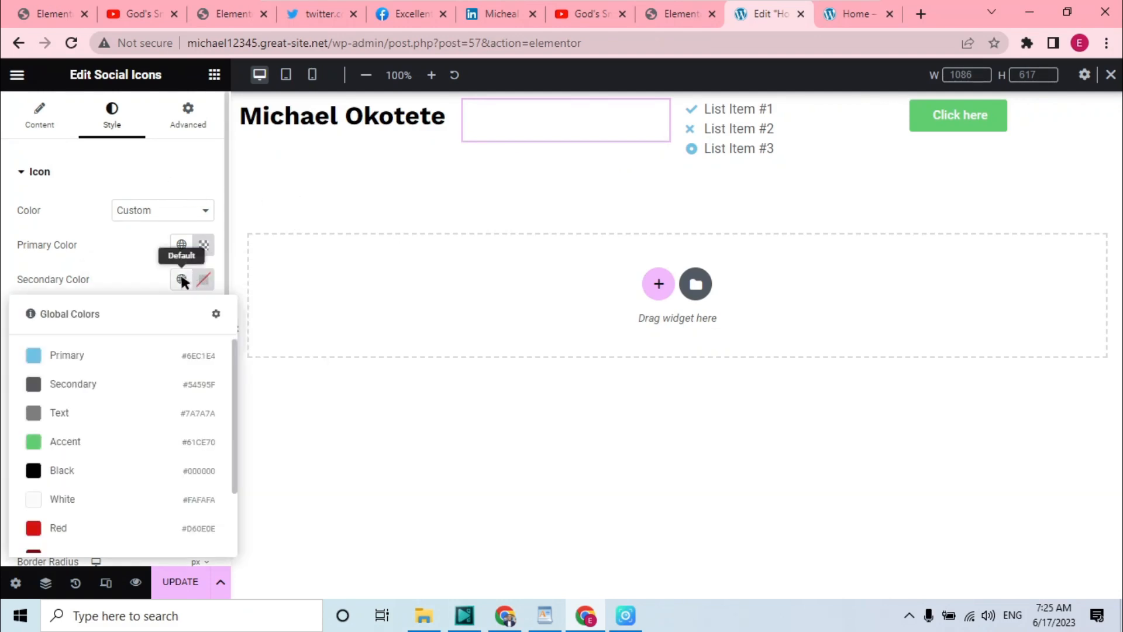
left_click(102, 471)
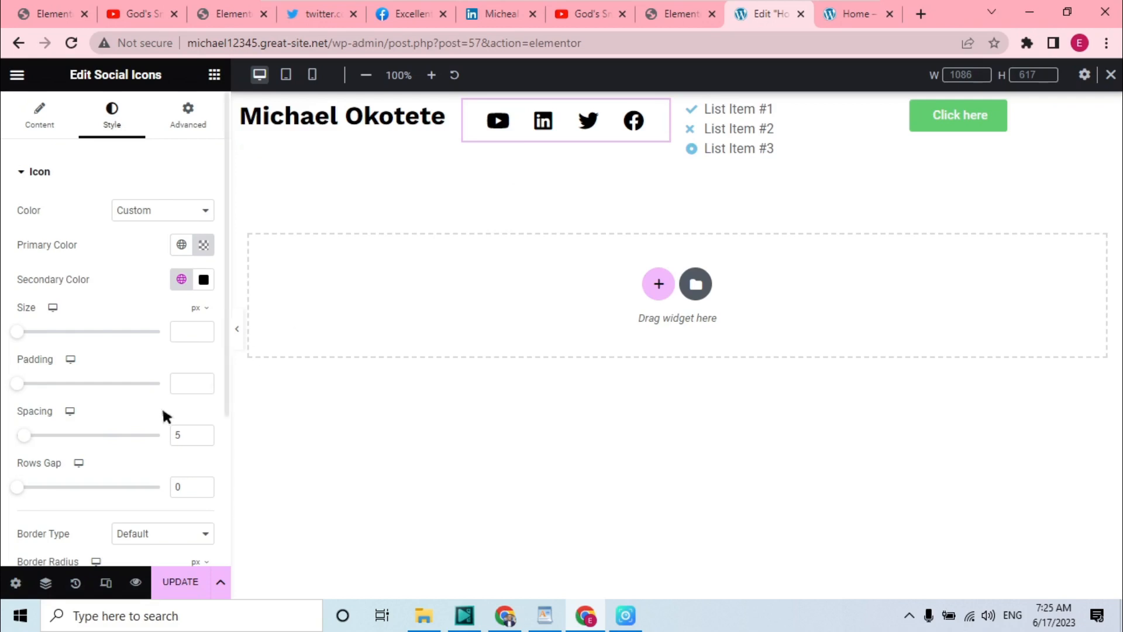
left_click(227, 352)
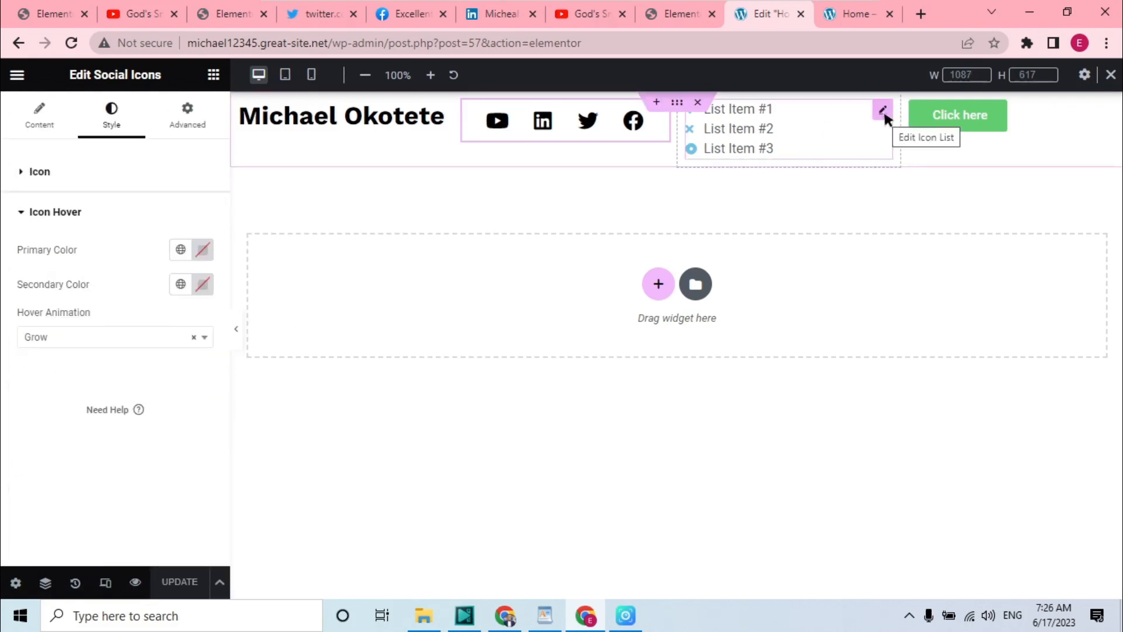
Open the icon list, compare with the reference site, and rename the first list item to Videos
left_click(884, 109)
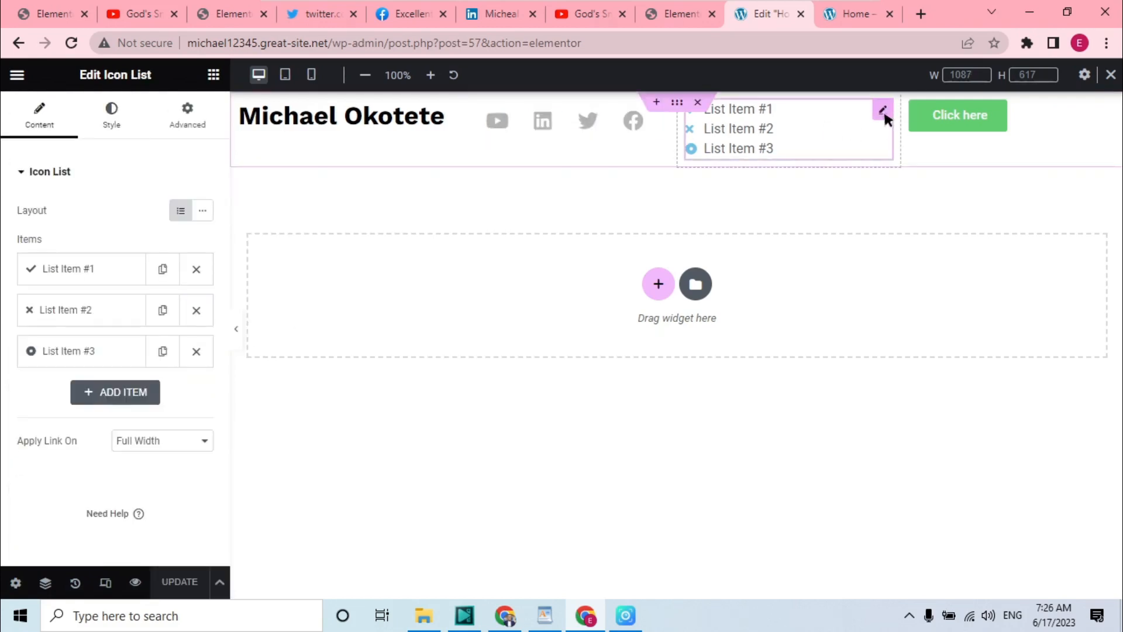
left_click(674, 13)
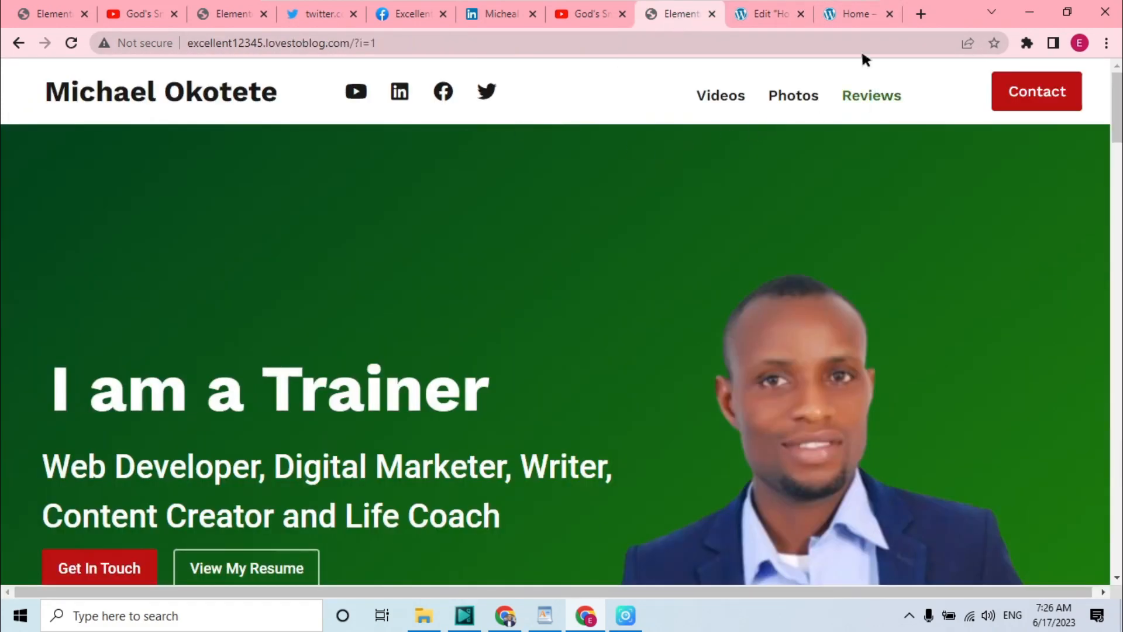
left_click(768, 13)
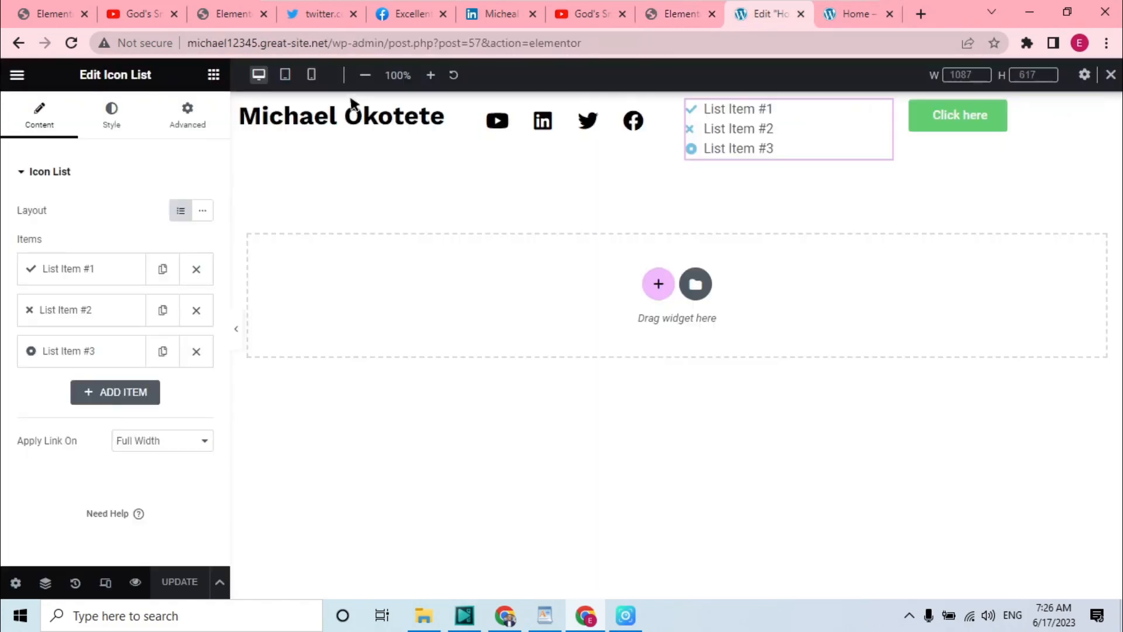
left_click(110, 269)
left_click(91, 329)
key("BackSpace")
key("BackSpace")
key("BackSpace")
key("BackSpace")
key("BackSpace")
key("BackSpace")
key("BackSpace")
key("BackSpace")
key("BackSpace")
key("BackSpace")
key("BackSpace")
key("BackSpace")
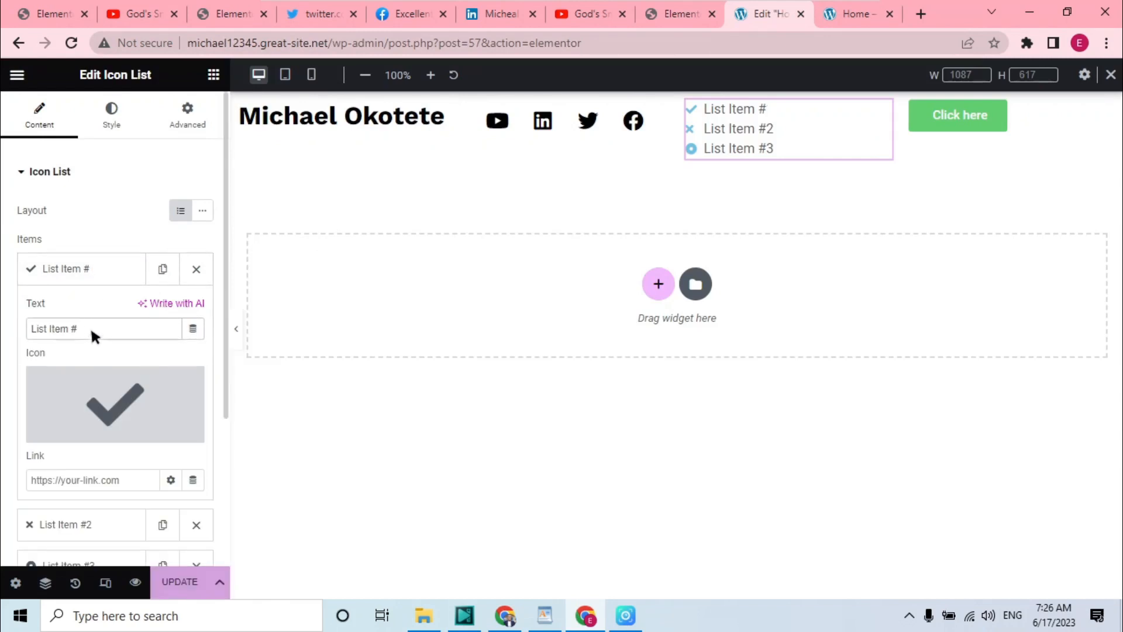
type("Video")
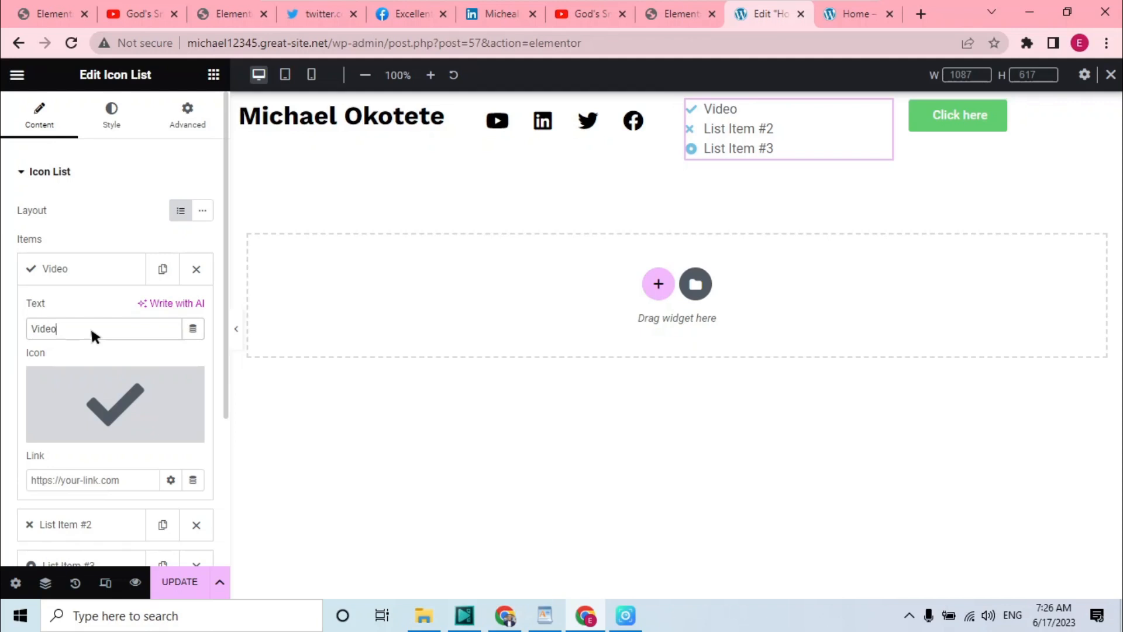
type("s")
Remove the Videos item's icon and set its link to #videos
left_click(188, 383)
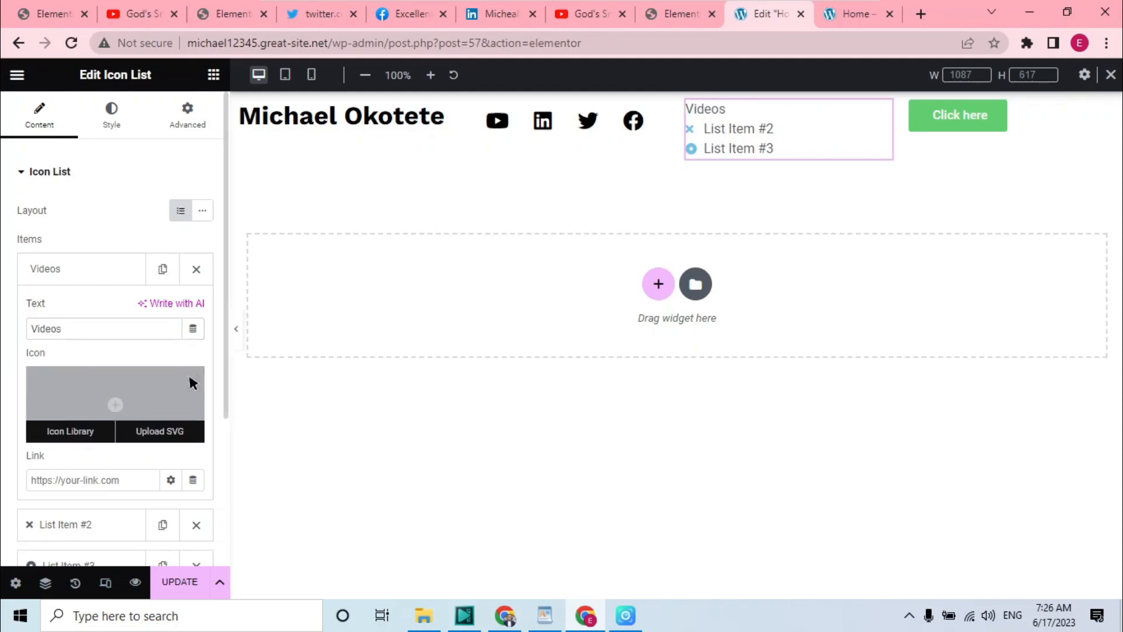
left_click(139, 479)
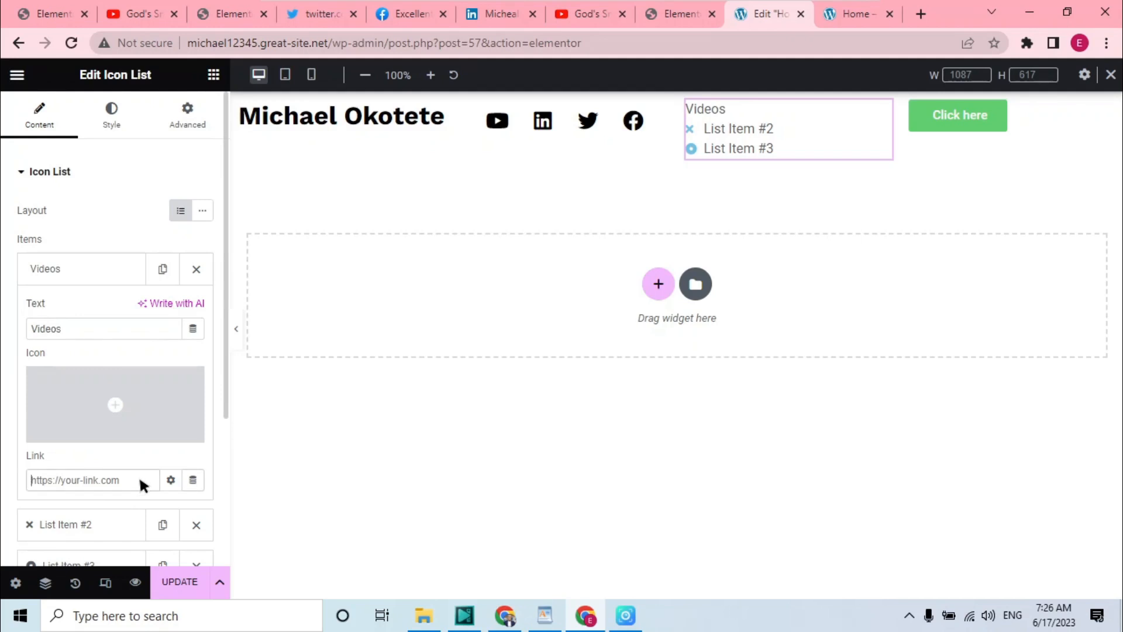
type("#")
key("BackSpace")
type("#videos")
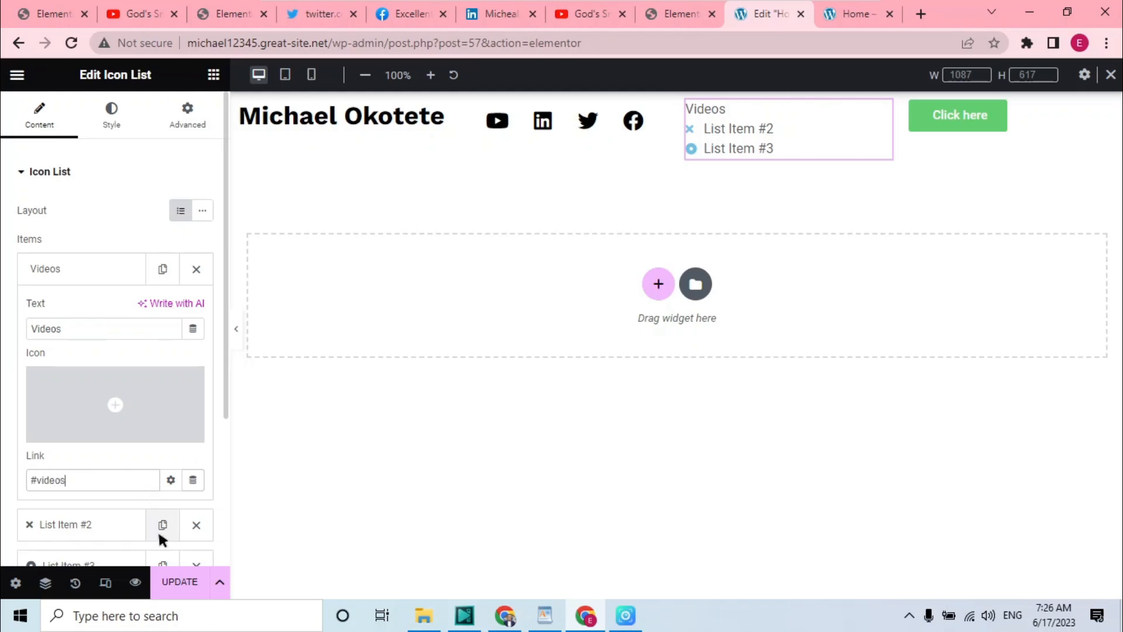
Rename the second list item to Photos
left_click(123, 534)
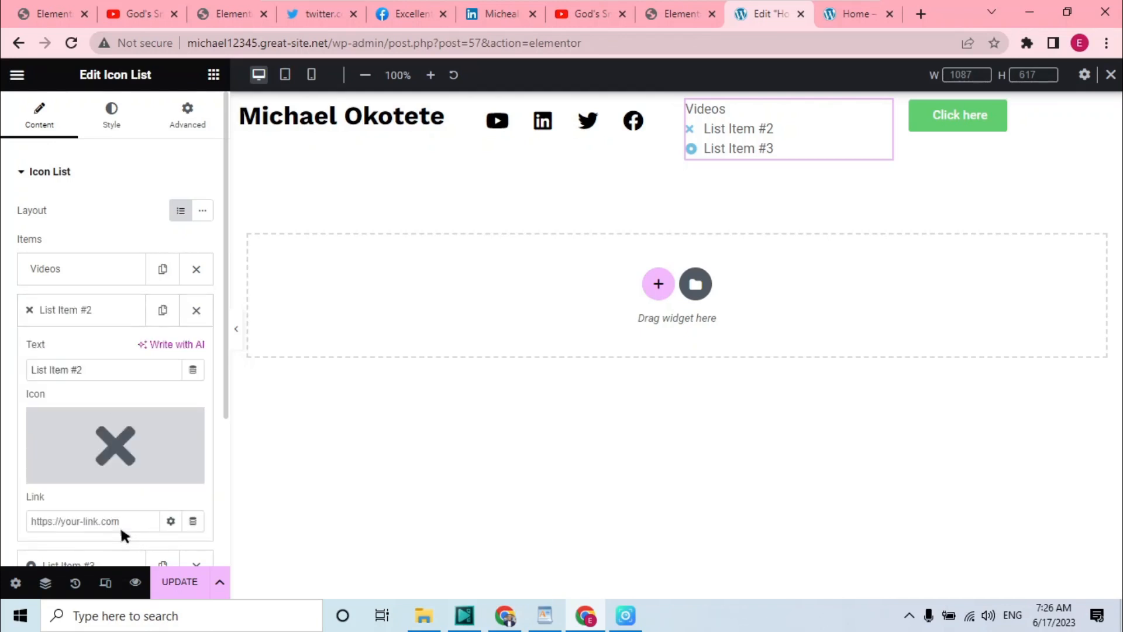
left_click(118, 306)
left_click(111, 305)
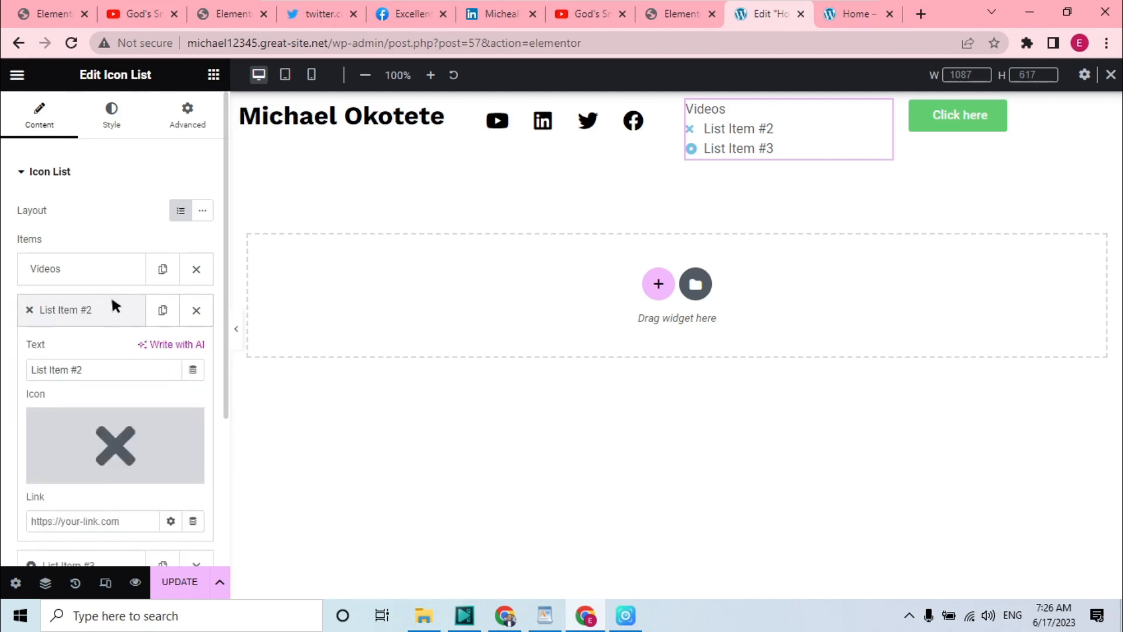
left_click(106, 369)
key("BackSpace")
key("BackSpace")
key("BackSpace")
key("BackSpace")
key("BackSpace")
key("BackSpace")
key("BackSpace")
key("BackSpace")
key("BackSpace")
key("BackSpace")
key("BackSpace")
key("BackSpace")
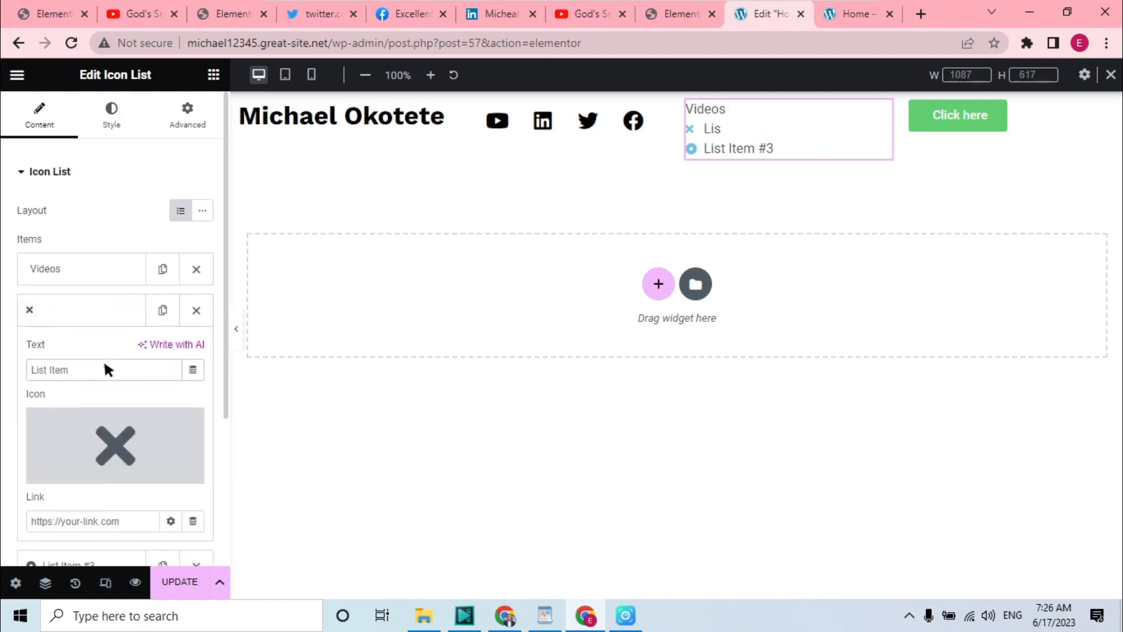
type("Photos")
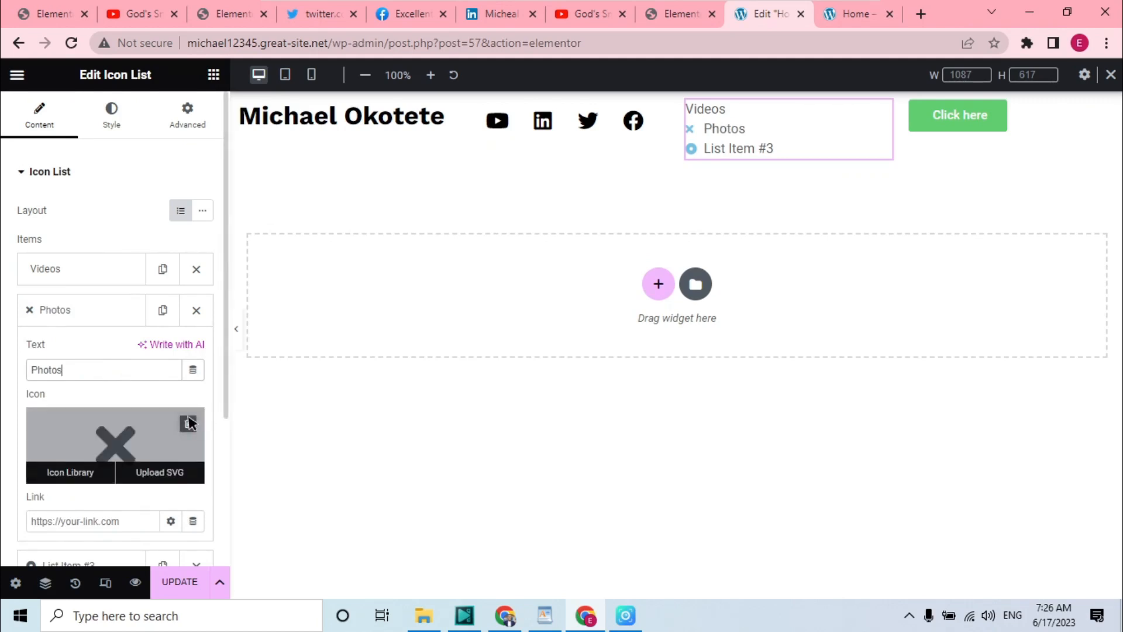
Remove the Photos item's icon and set its link to #photos
left_click(191, 422)
left_click(122, 520)
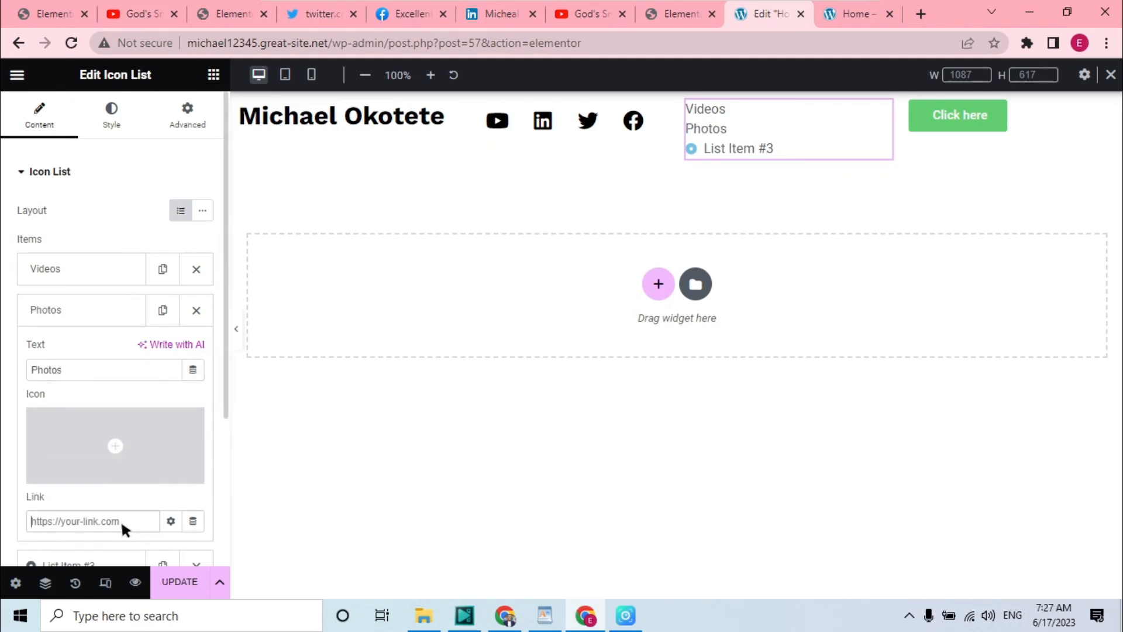
type("#photos")
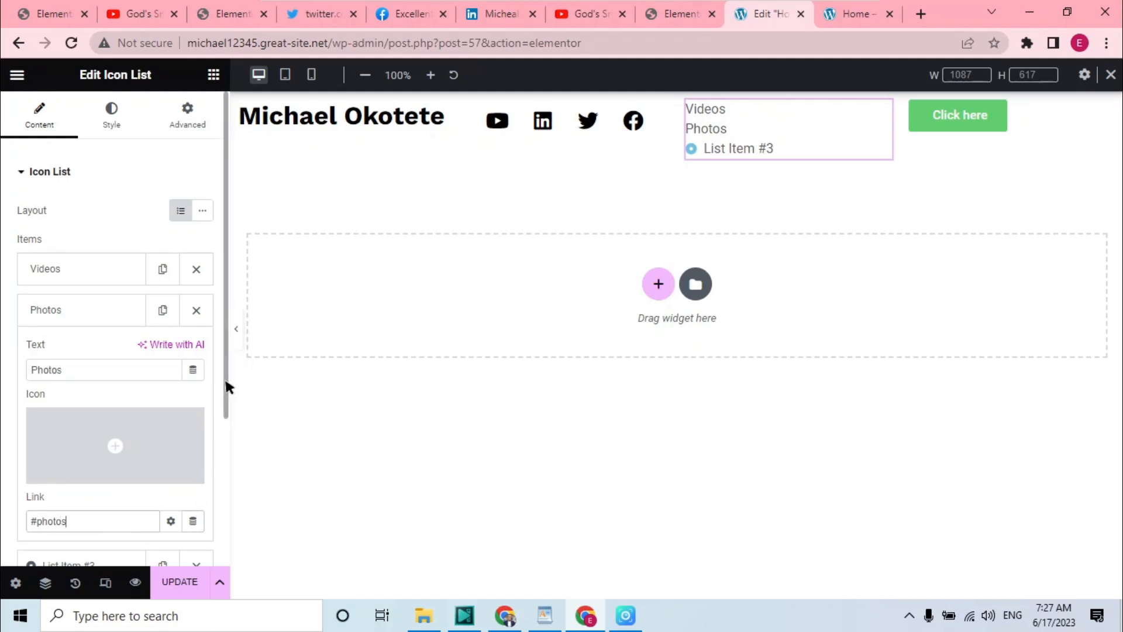
Rename the third list item to Reviews
left_click_drag(226, 381, 115, 454)
left_click(98, 507)
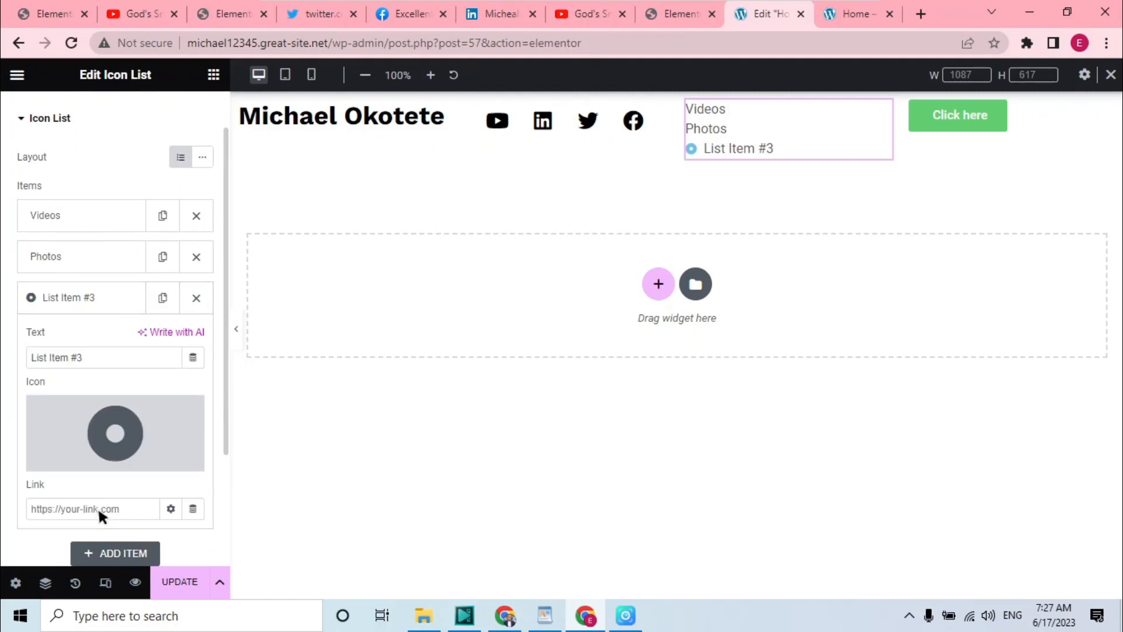
left_click(146, 359)
key("BackSpace")
key("BackSpace")
key("BackSpace")
key("BackSpace")
key("BackSpace")
key("BackSpace")
key("BackSpace")
key("BackSpace")
key("BackSpace")
key("BackSpace")
key("BackSpace")
key("BackSpace")
type("Re")
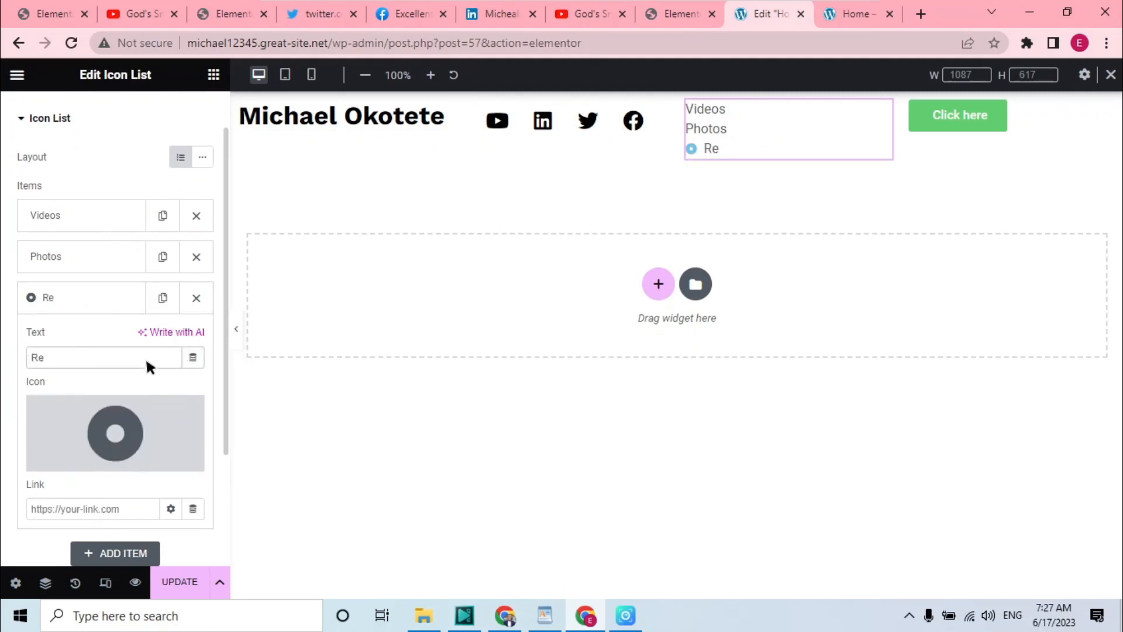
type("view")
key("BackSpace")
key("BackSpace")
key("BackSpace")
key("BackSpace")
key("BackSpace")
type("eviews")
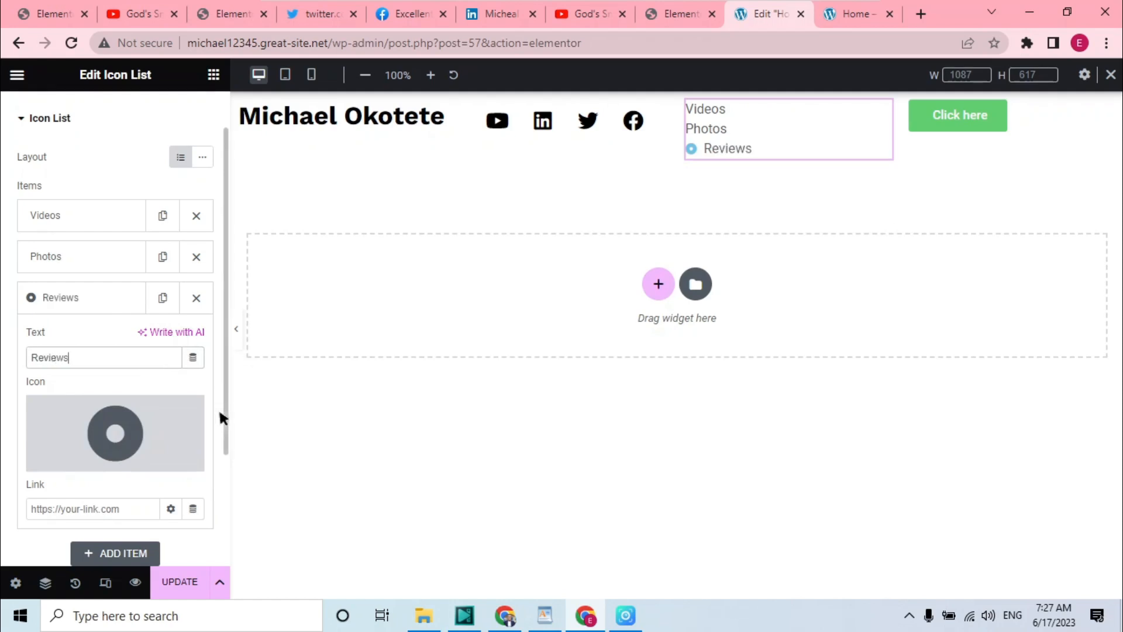
Remove the Reviews item's icon and set its link to #reviews
left_click(191, 412)
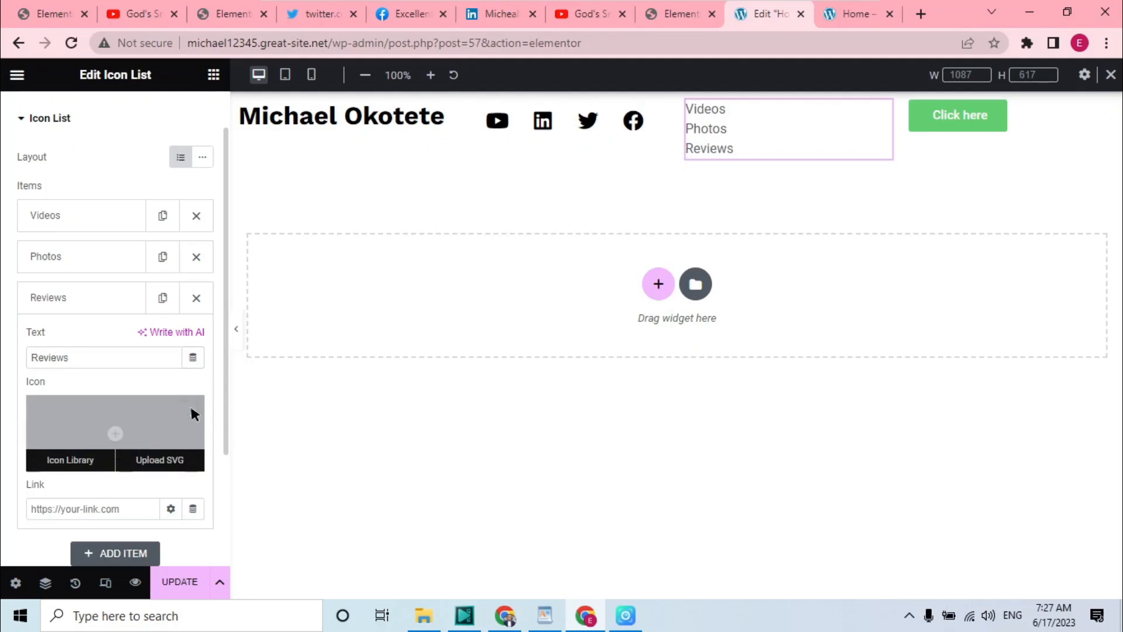
left_click(128, 508)
type("#revi")
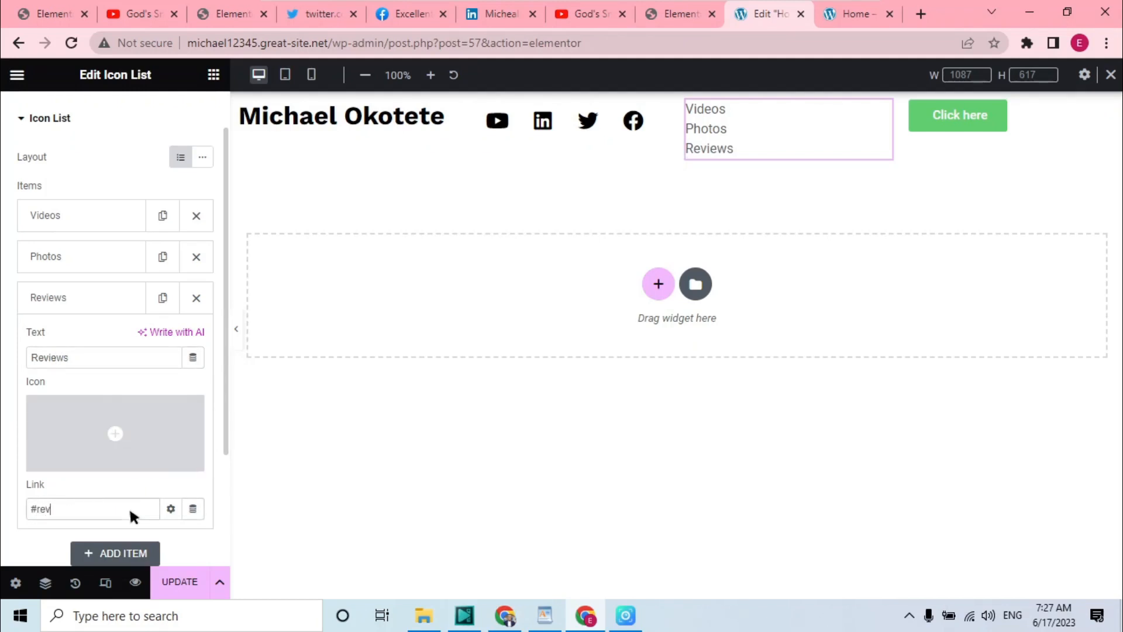
type("ews")
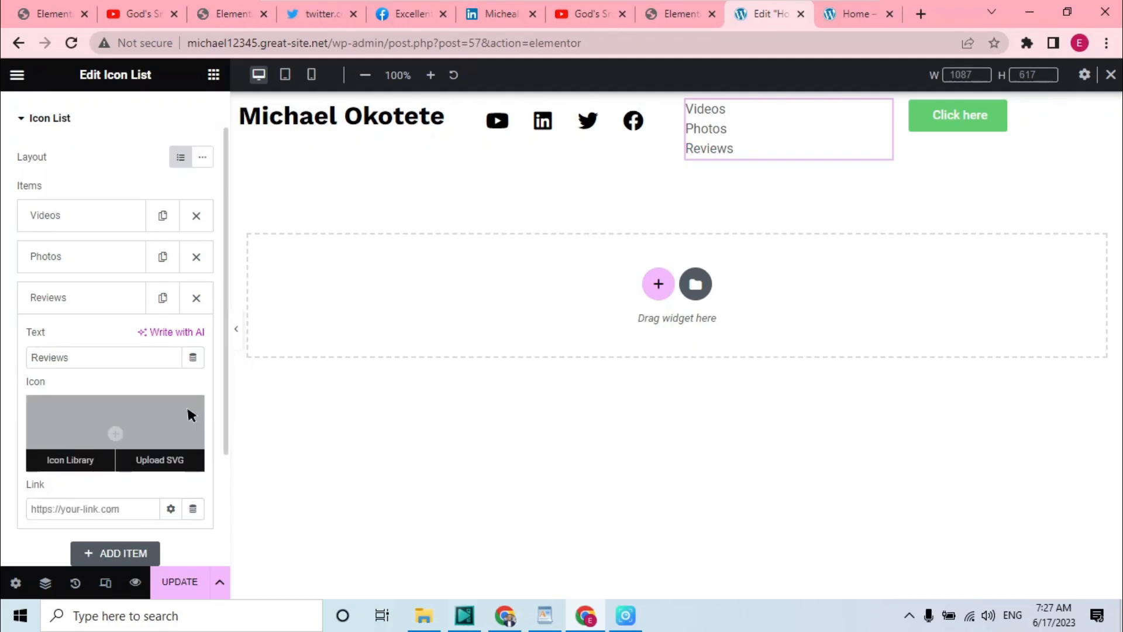
left_click(129, 510)
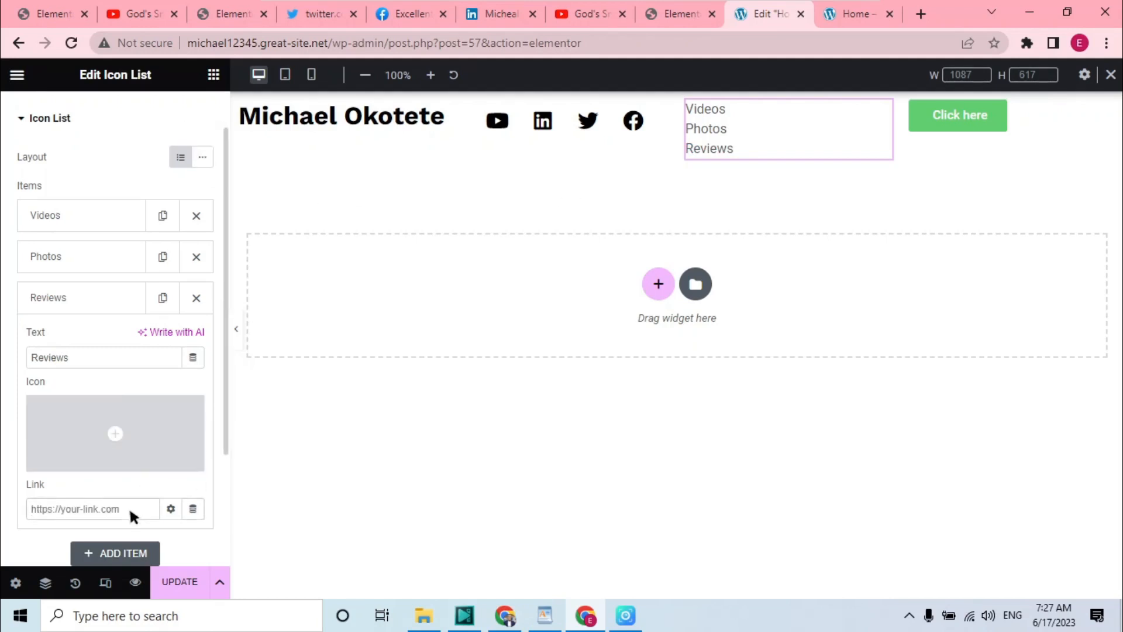
type("#reviews")
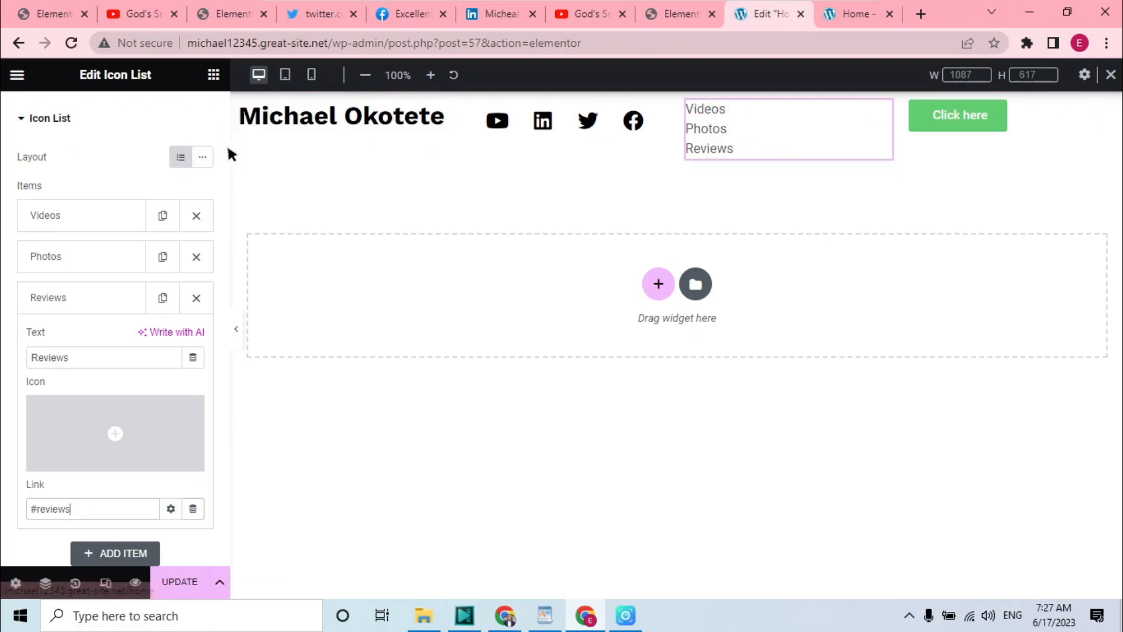
Switch the icon list layout to Inline
left_click(209, 154)
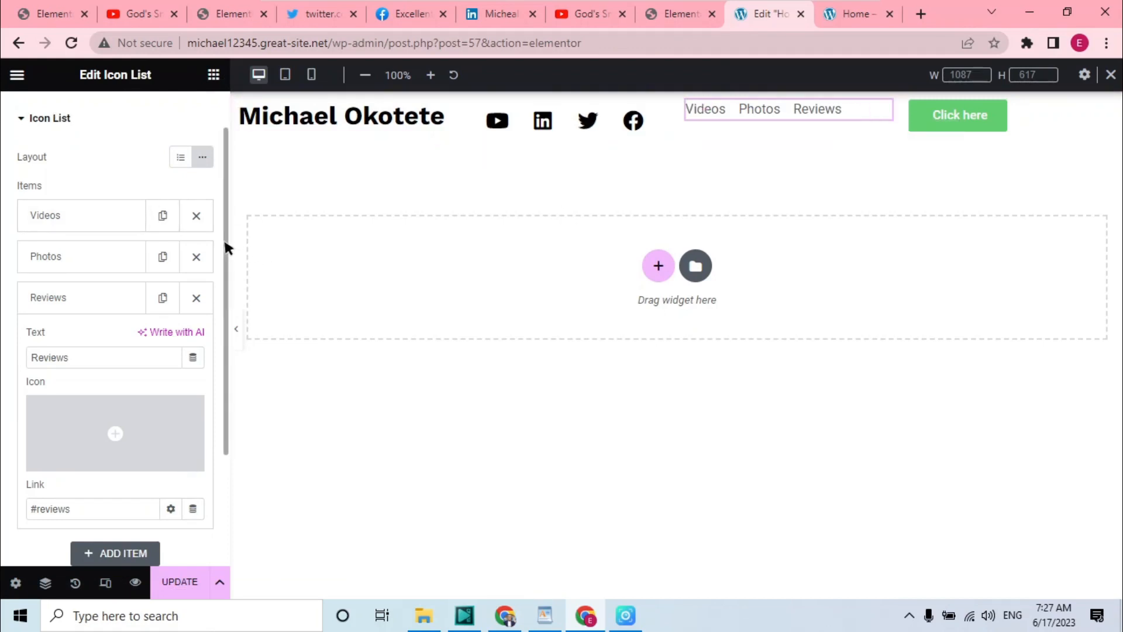
scroll(224, 237, "up", 2)
Set the list's space between items to 17 px and center-align the list
left_click(111, 113)
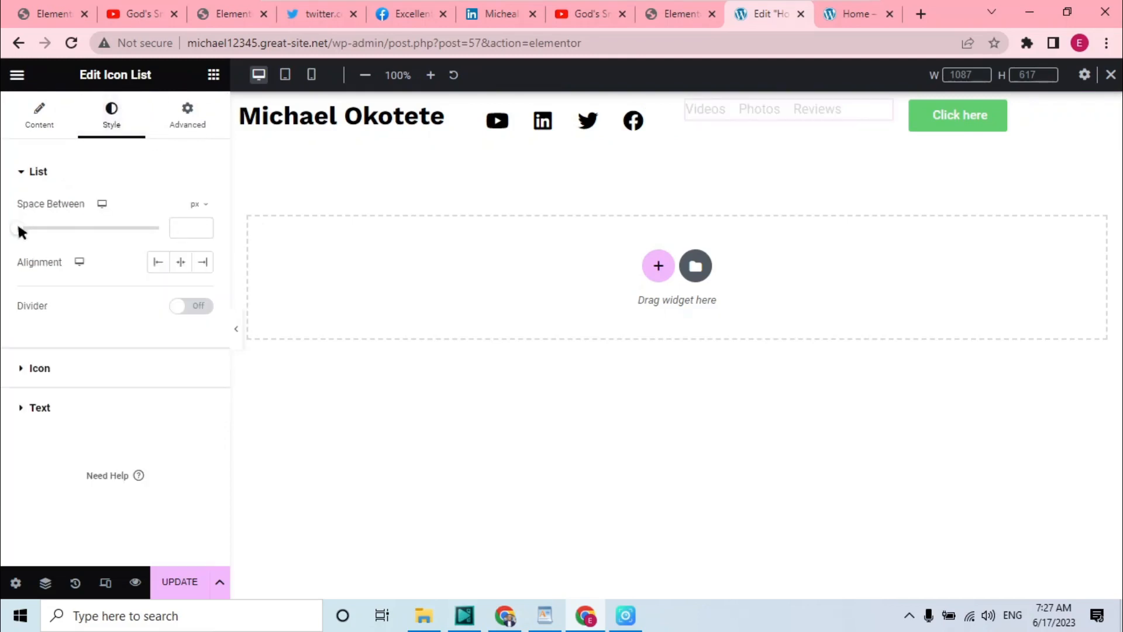
left_click_drag(19, 228, 65, 228)
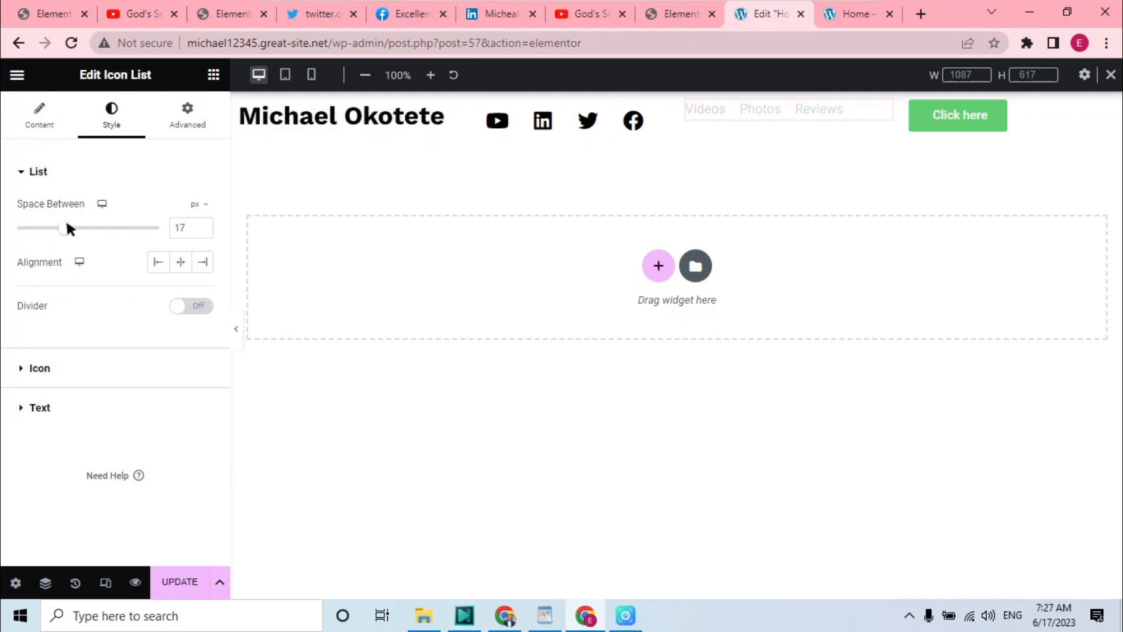
left_click(178, 263)
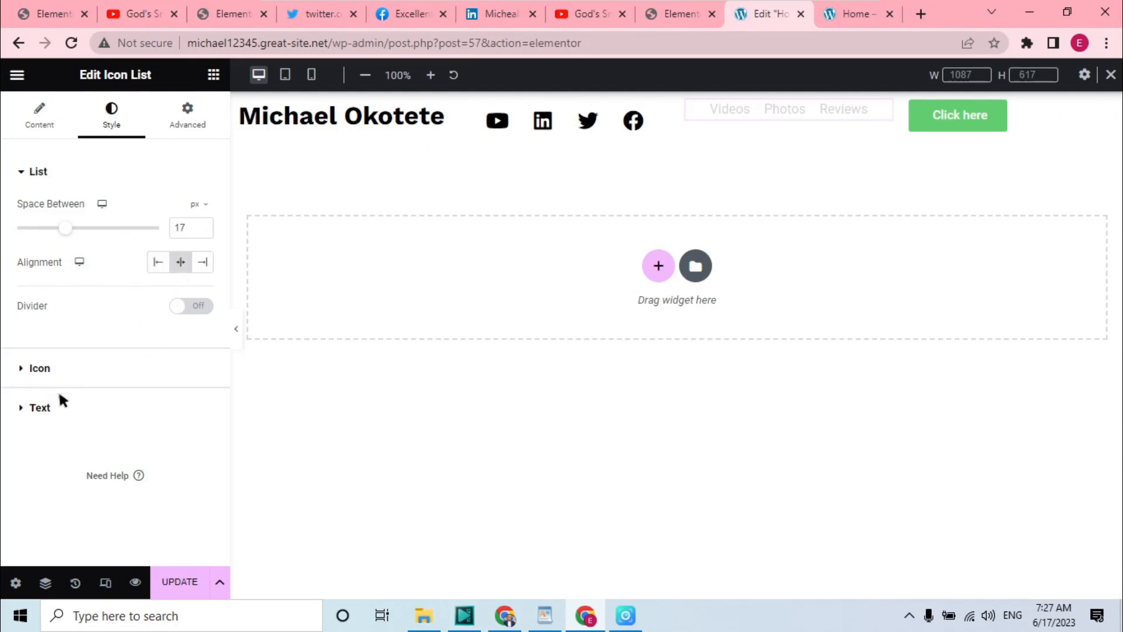
Set the list text typography to the Work Sans font family with Bold weight
left_click(38, 404)
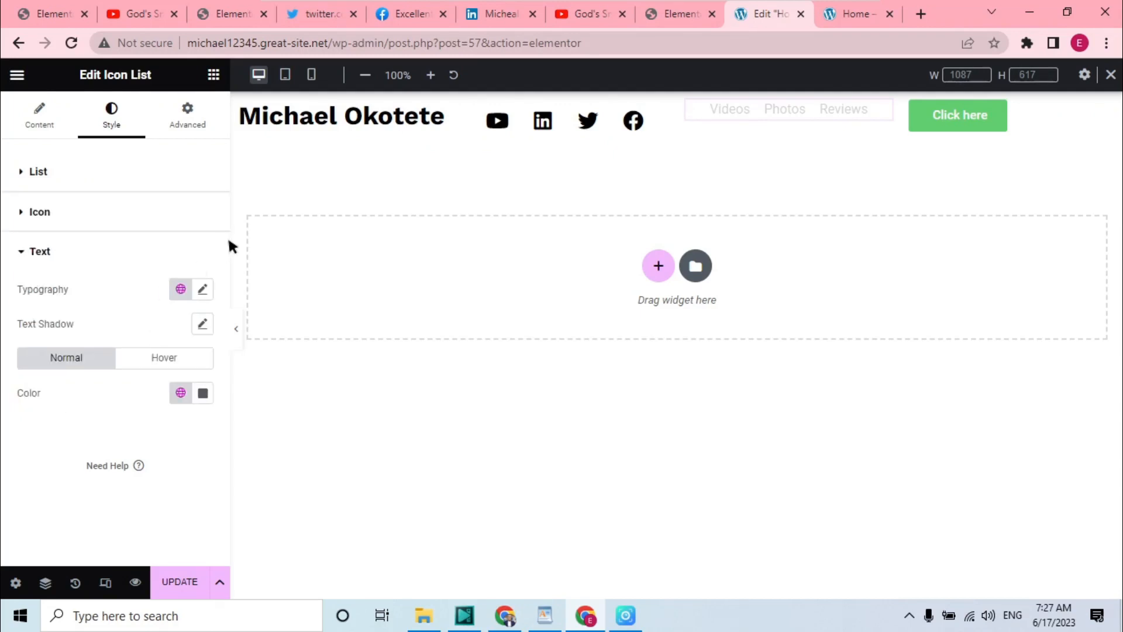
left_click(205, 289)
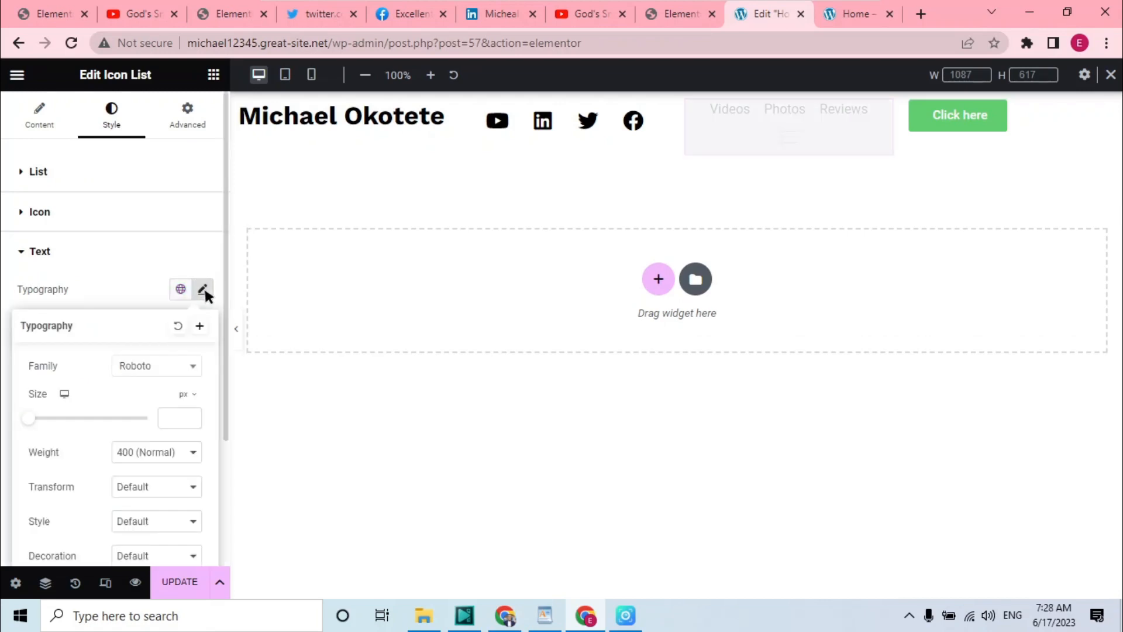
left_click(152, 367)
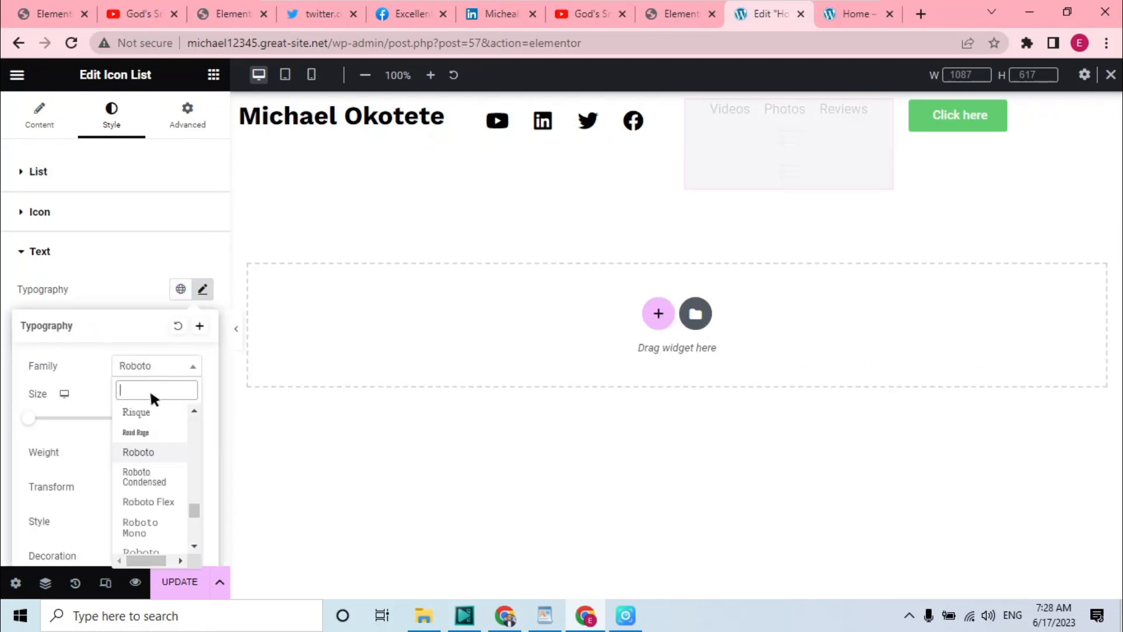
type("wor")
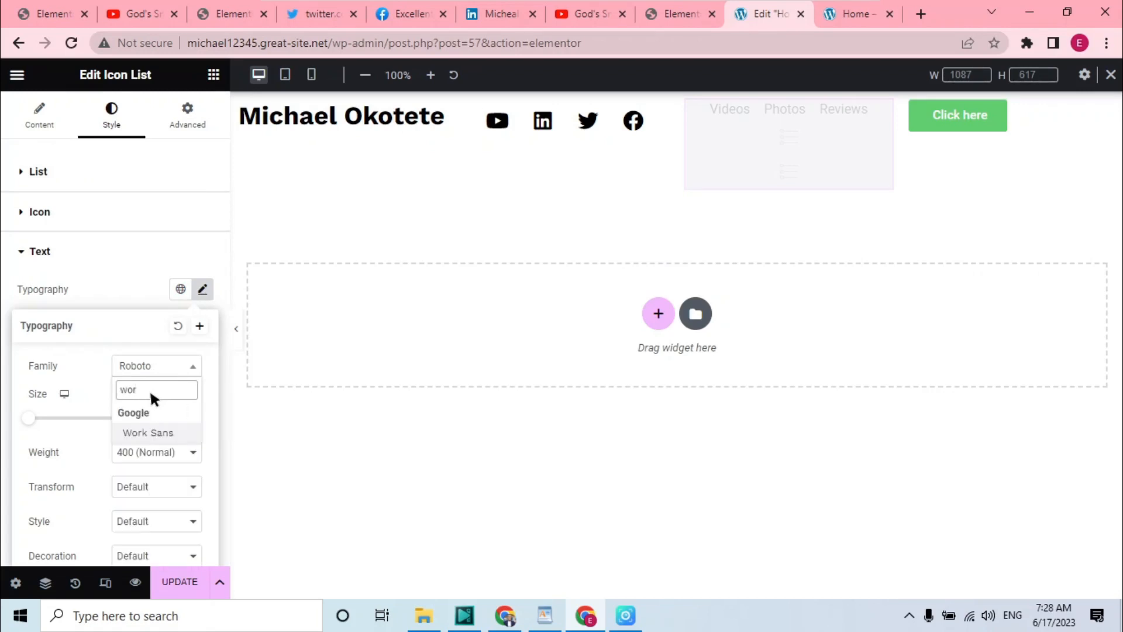
left_click(156, 433)
left_click(177, 454)
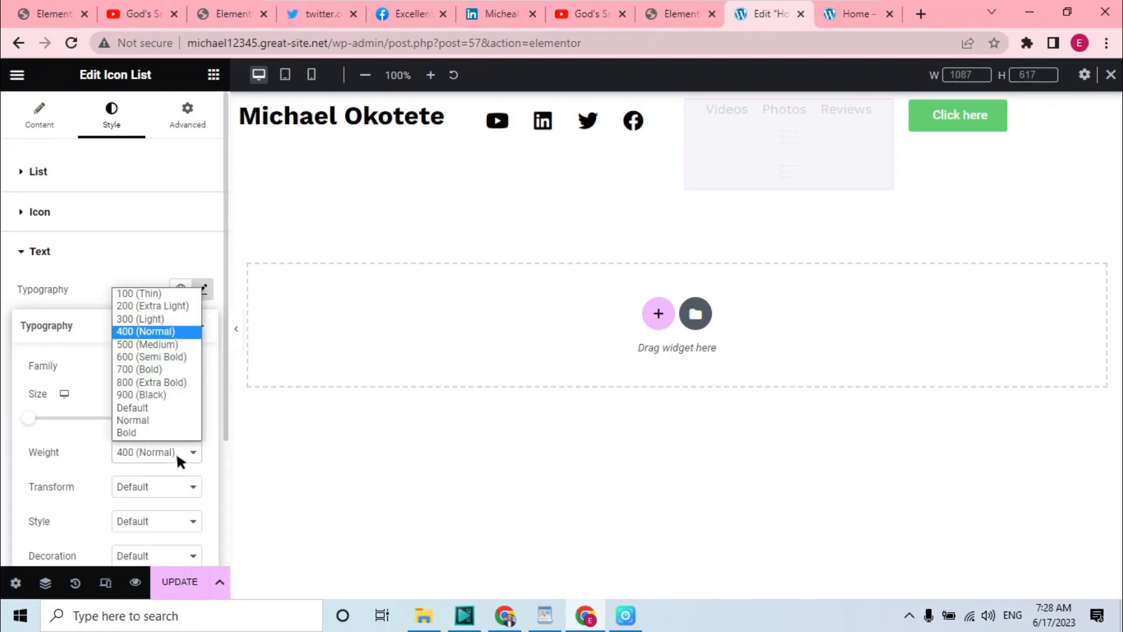
left_click(164, 433)
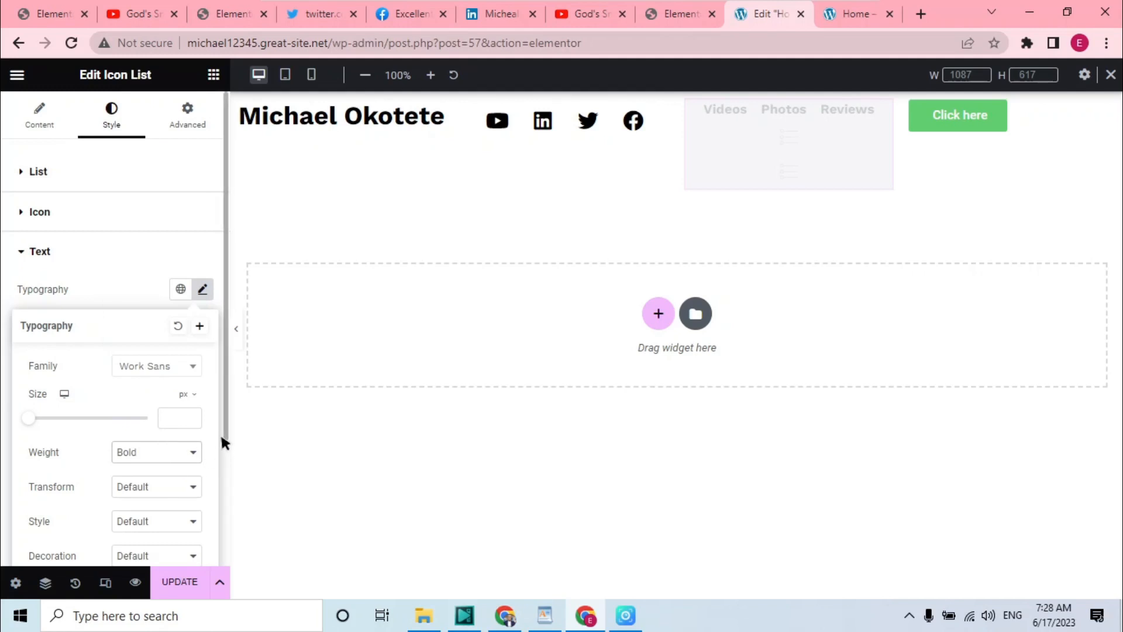
Set the list text hover color to the global Accent color
left_click_drag(225, 425, 225, 438)
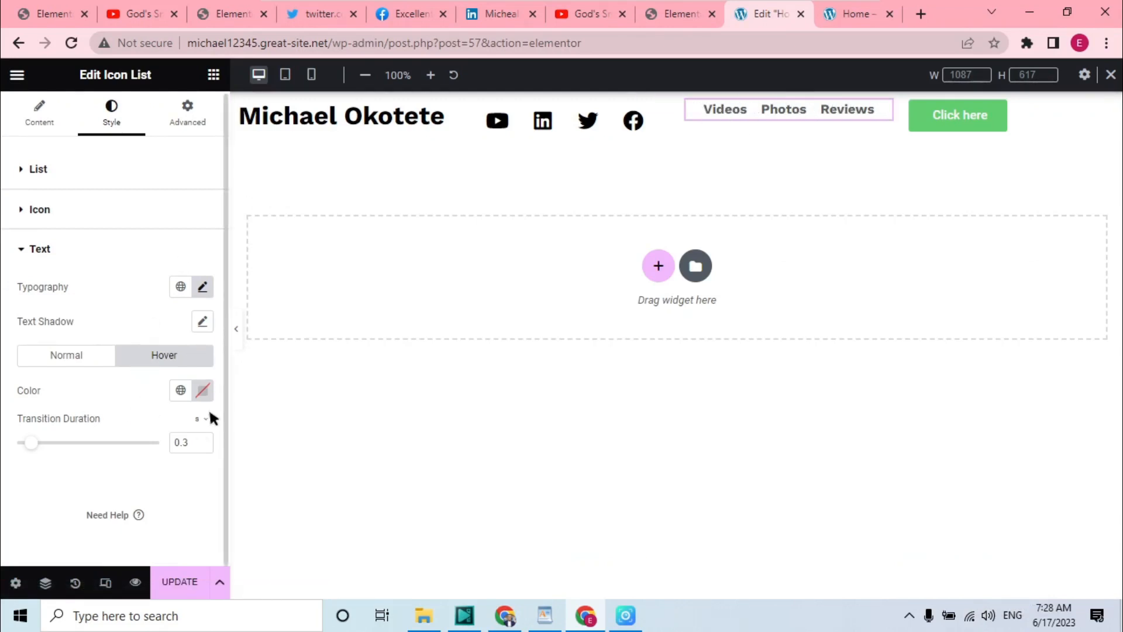
left_click(185, 386)
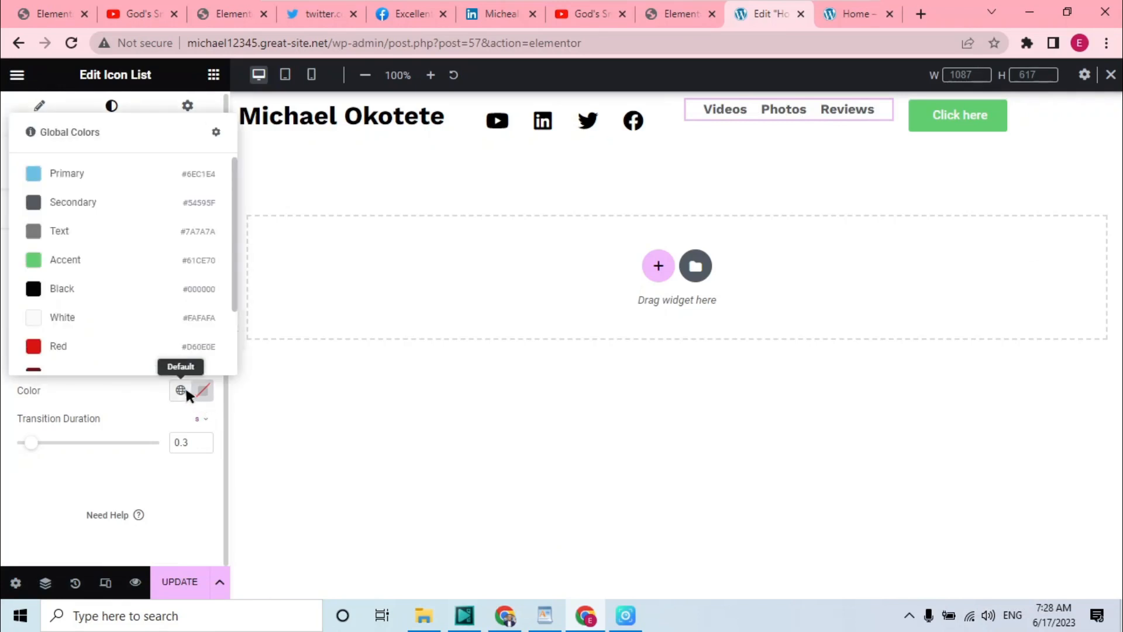
left_click(97, 262)
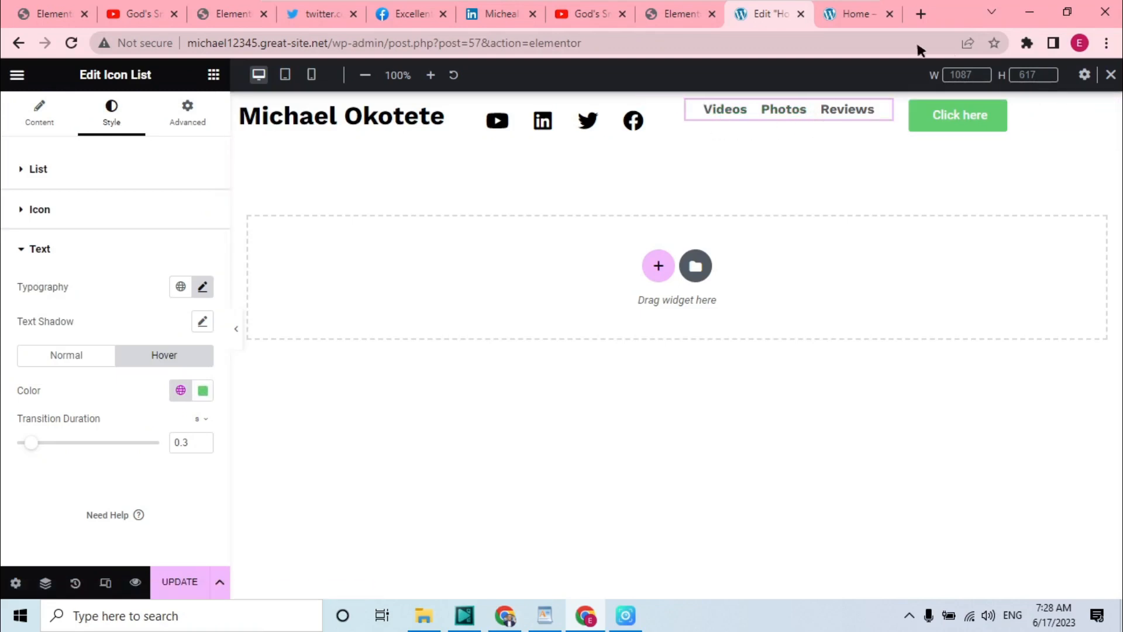
Compare with the reference site's header and change the button text to Contact Me
left_click(683, 11)
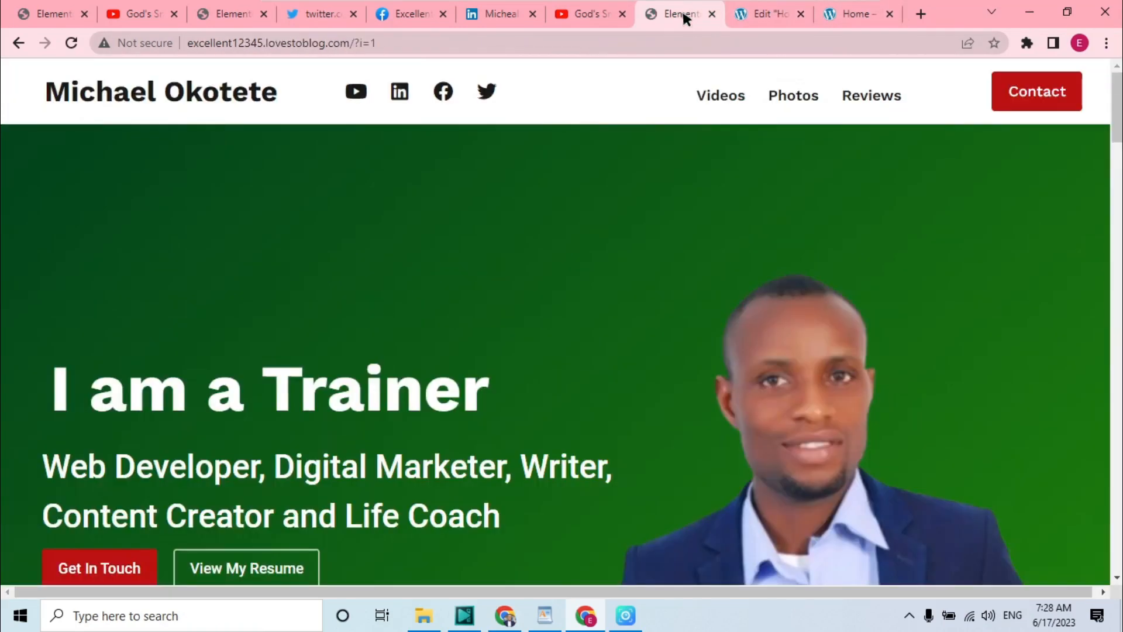
left_click(774, 23)
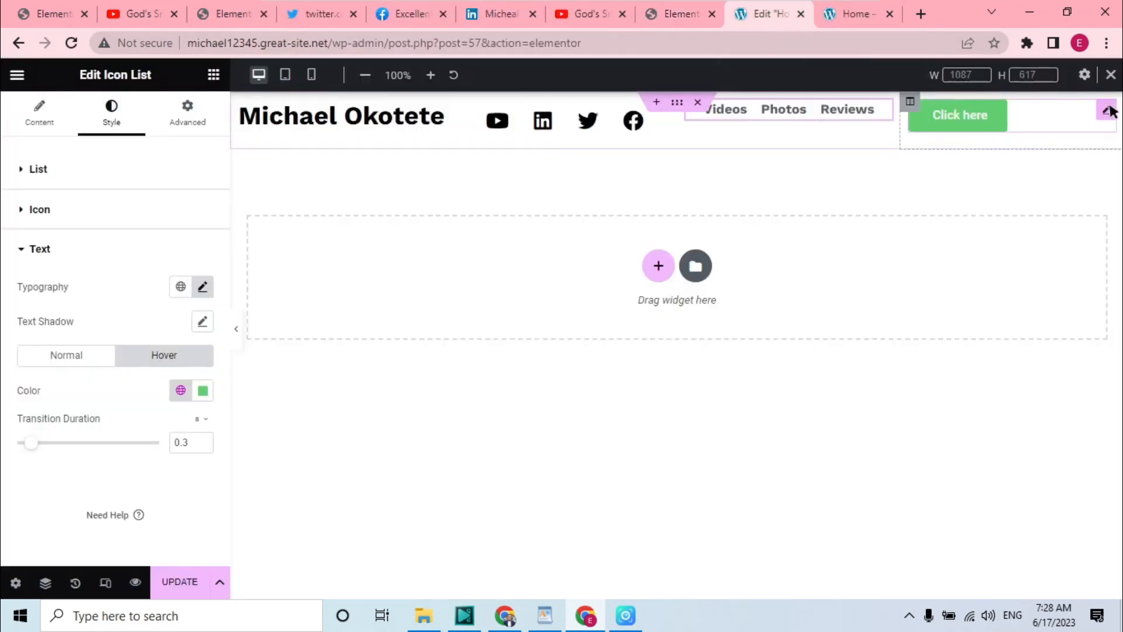
left_click(1105, 113)
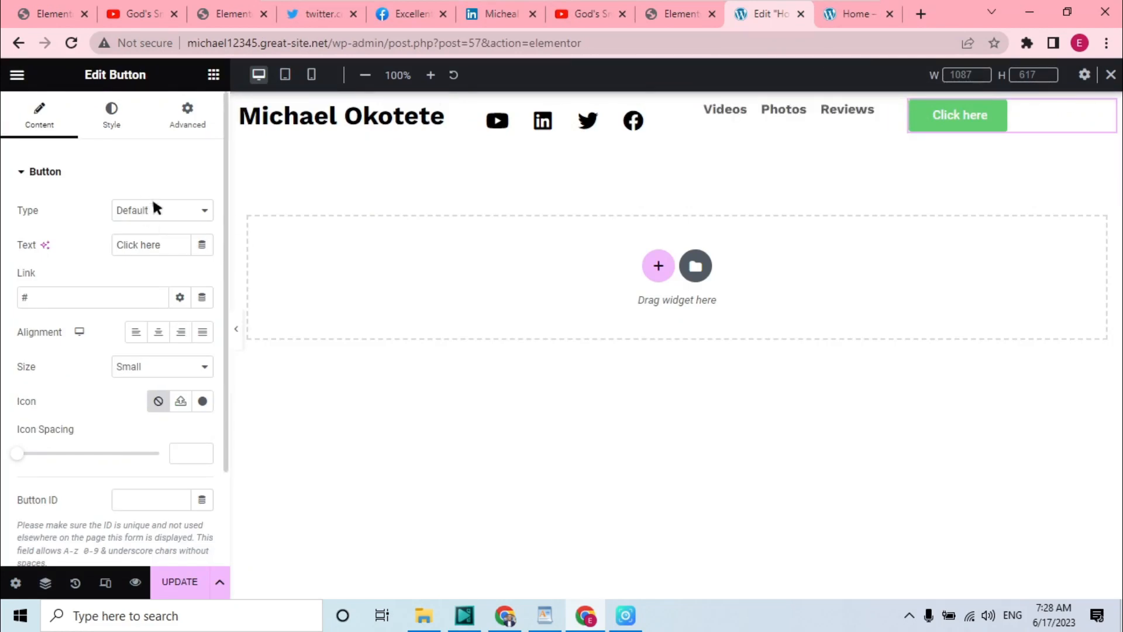
key("BackSpace")
key("BackSpace")
key("BackSpace")
key("BackSpace")
key("BackSpace")
key("BackSpace")
key("BackSpace")
key("BackSpace")
key("BackSpace")
key("BackSpace")
type("Contact")
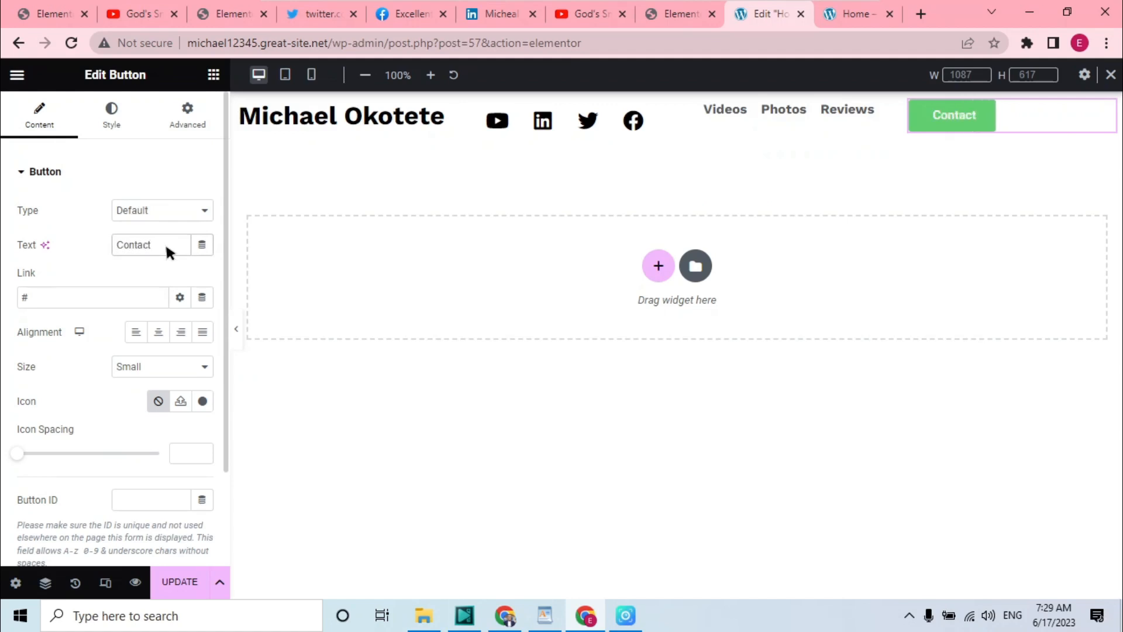
type(" Me")
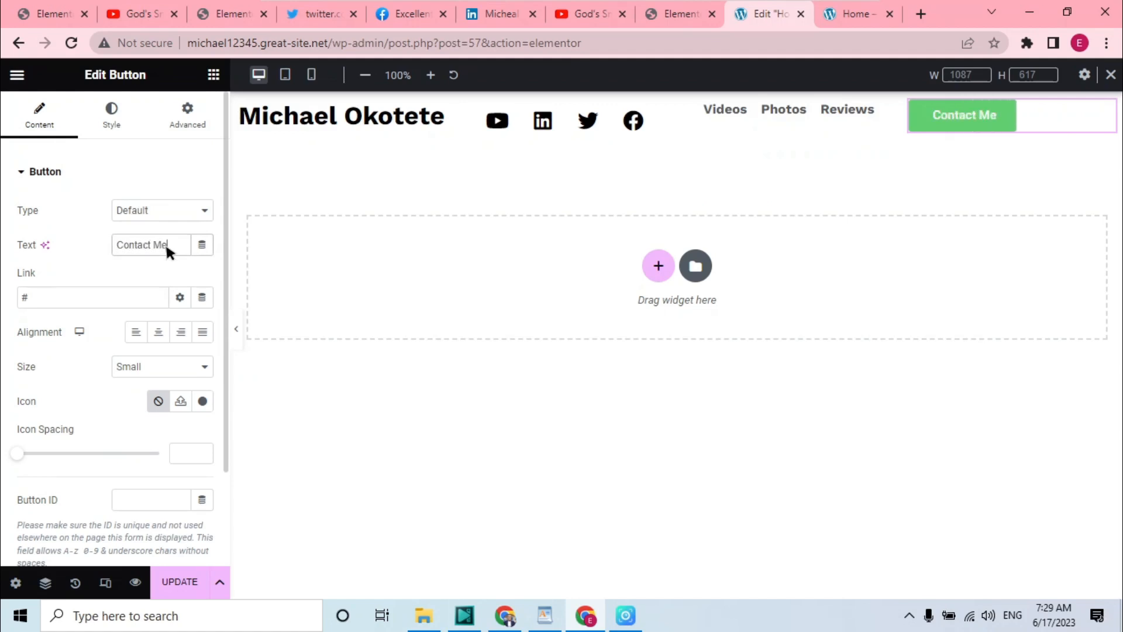
Set the button link to #contact and center-align the button
left_click(96, 300)
type("contact")
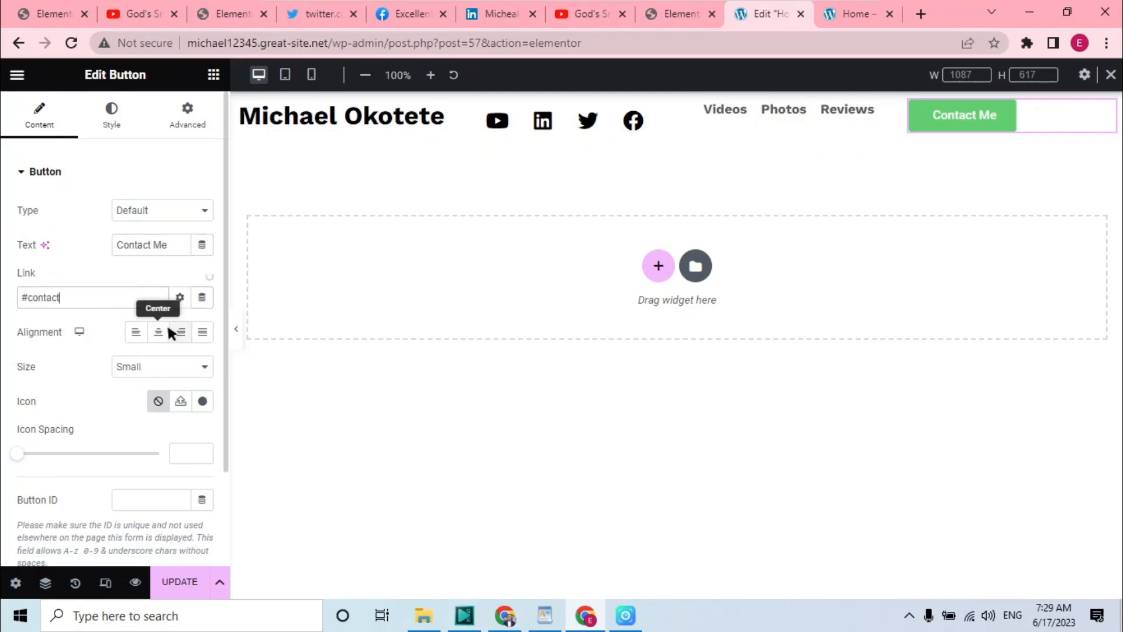
left_click(180, 332)
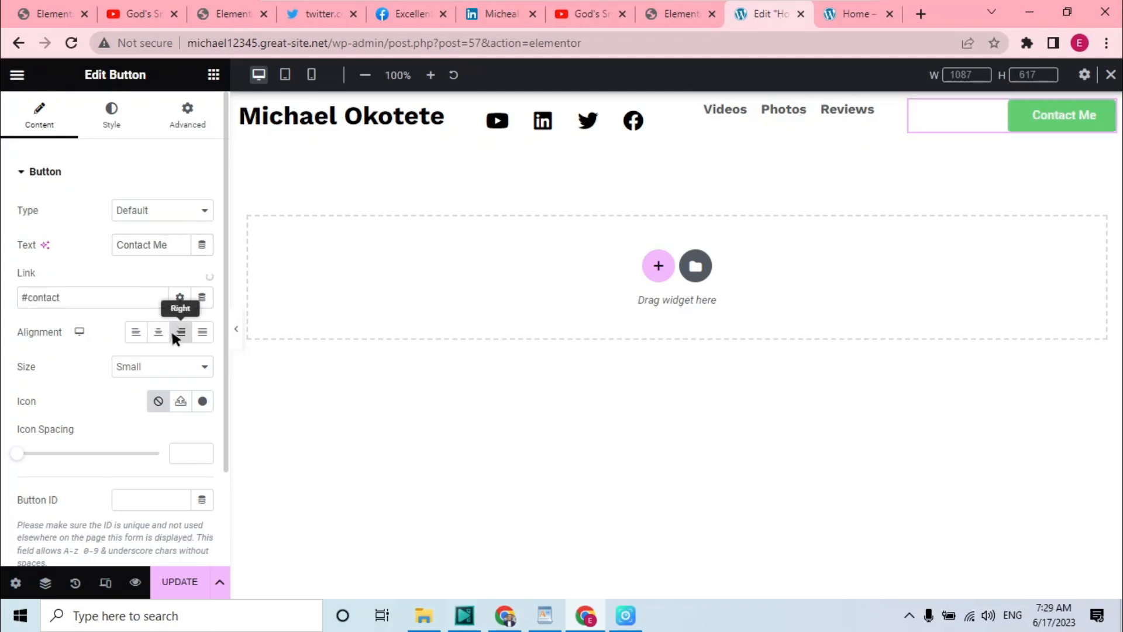
left_click(158, 333)
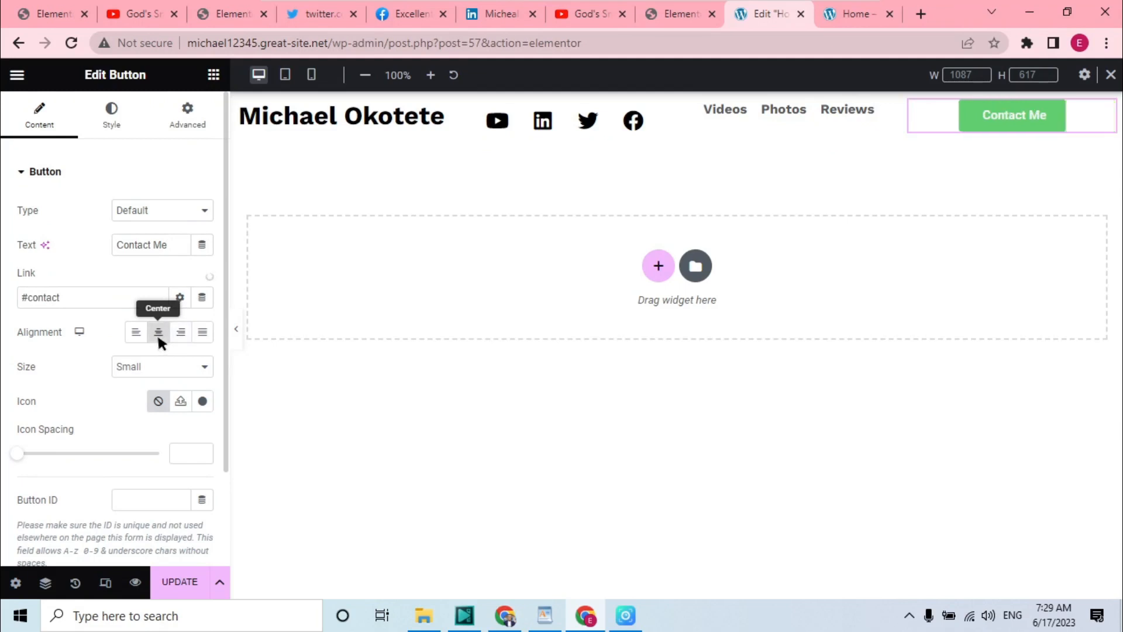
Set the button's normal text color to #FFFFFF
left_click(112, 115)
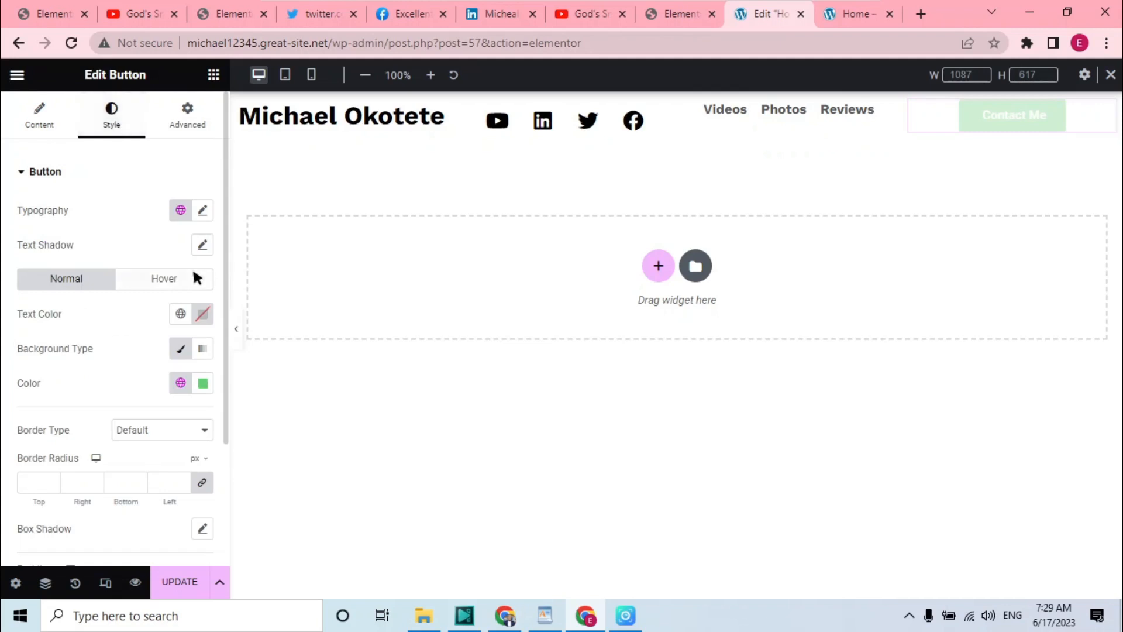
left_click(202, 211)
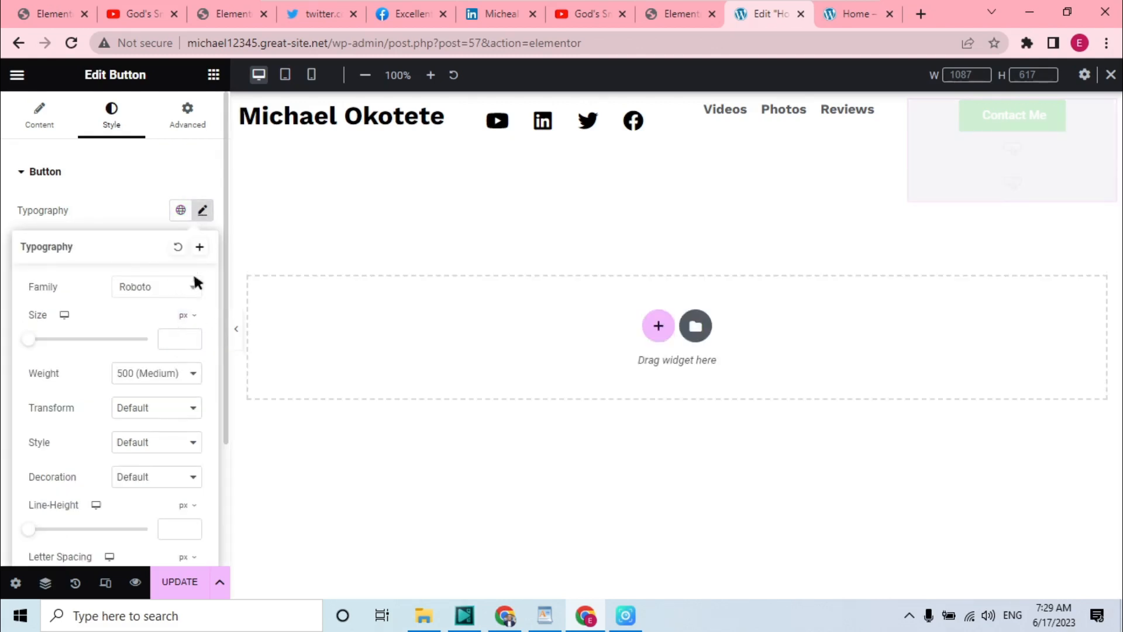
left_click(199, 177)
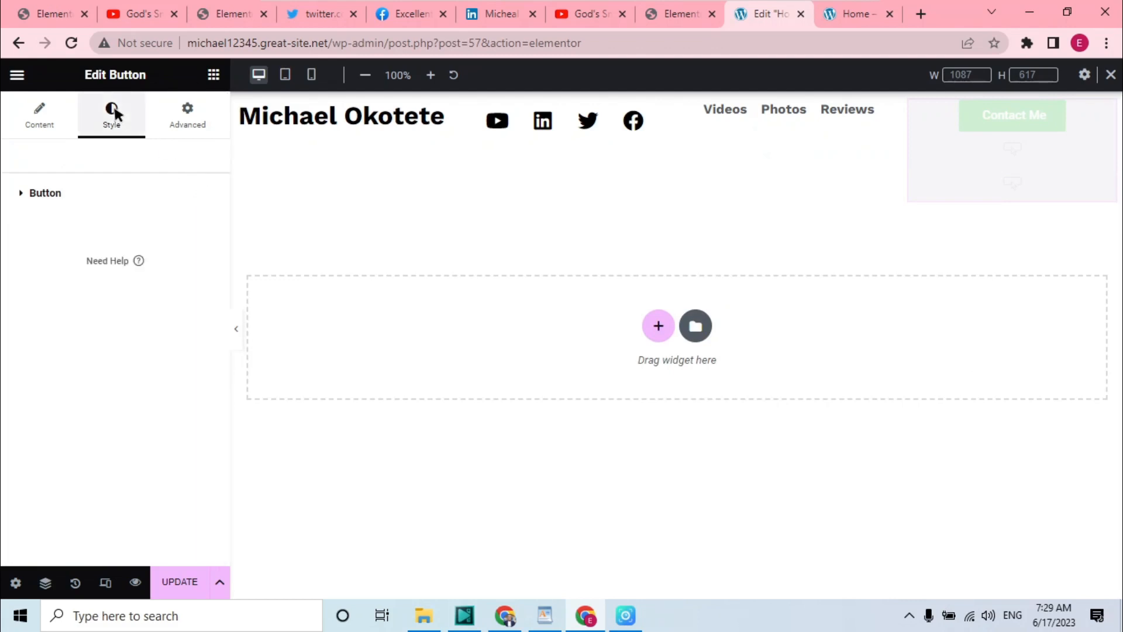
left_click(30, 193)
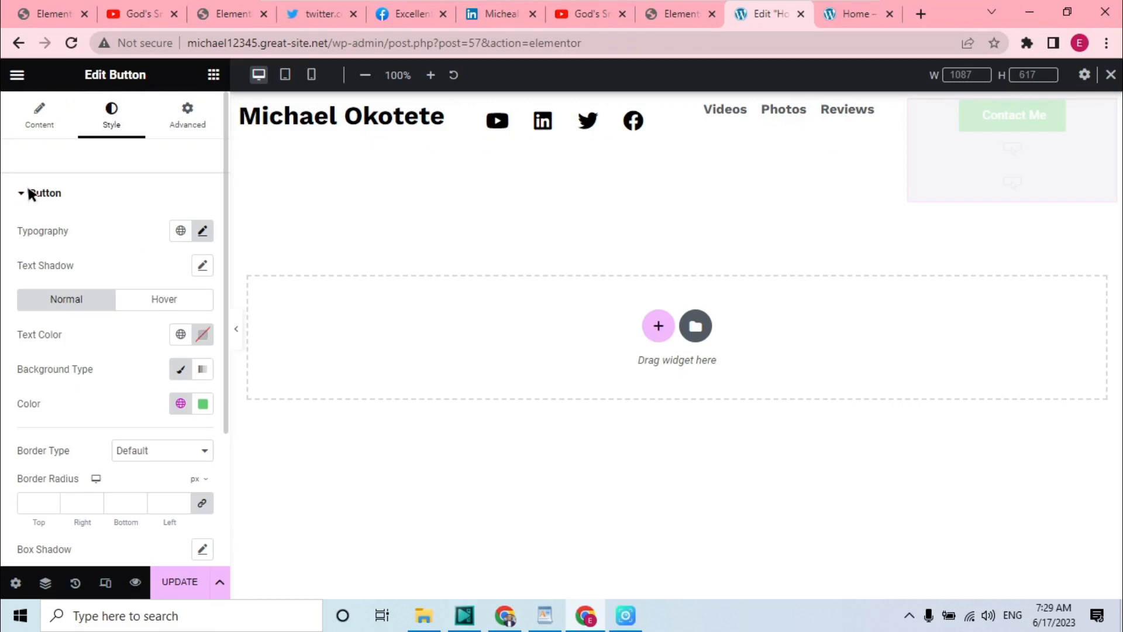
left_click(182, 336)
left_click(81, 292)
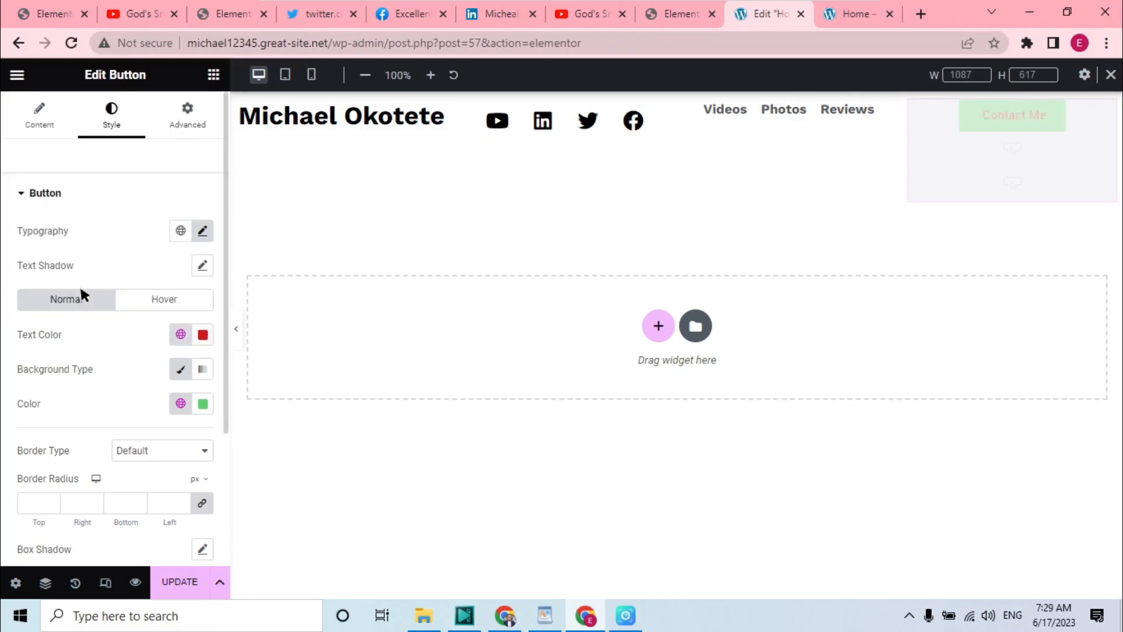
left_click(203, 335)
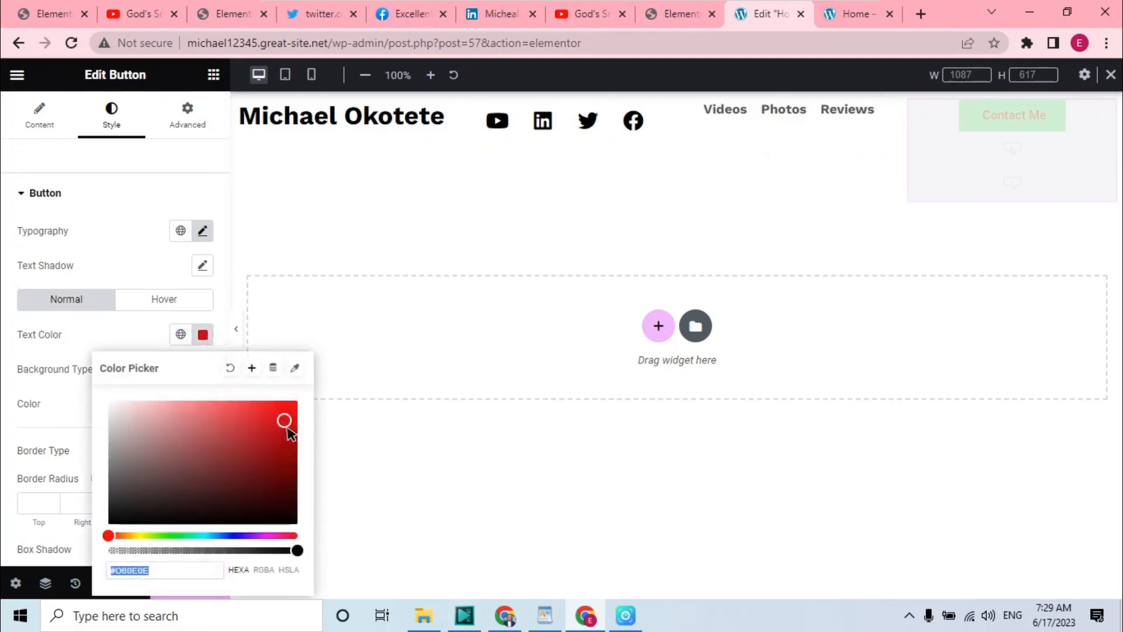
type("#FFFFFF")
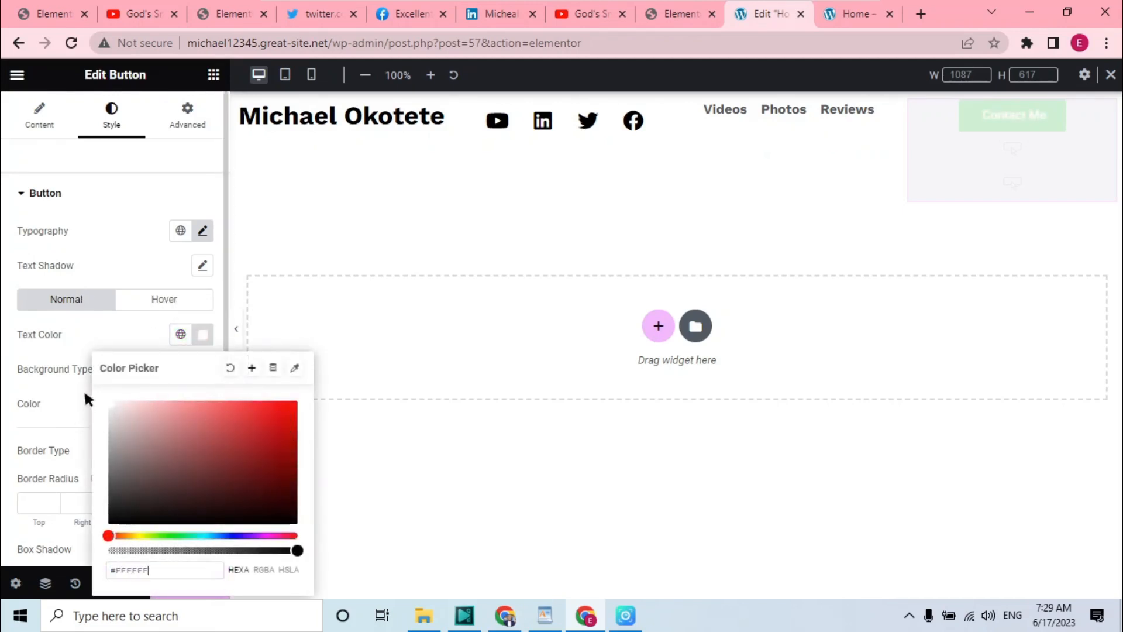
Save the white text color as a new global color named White
left_click(251, 367)
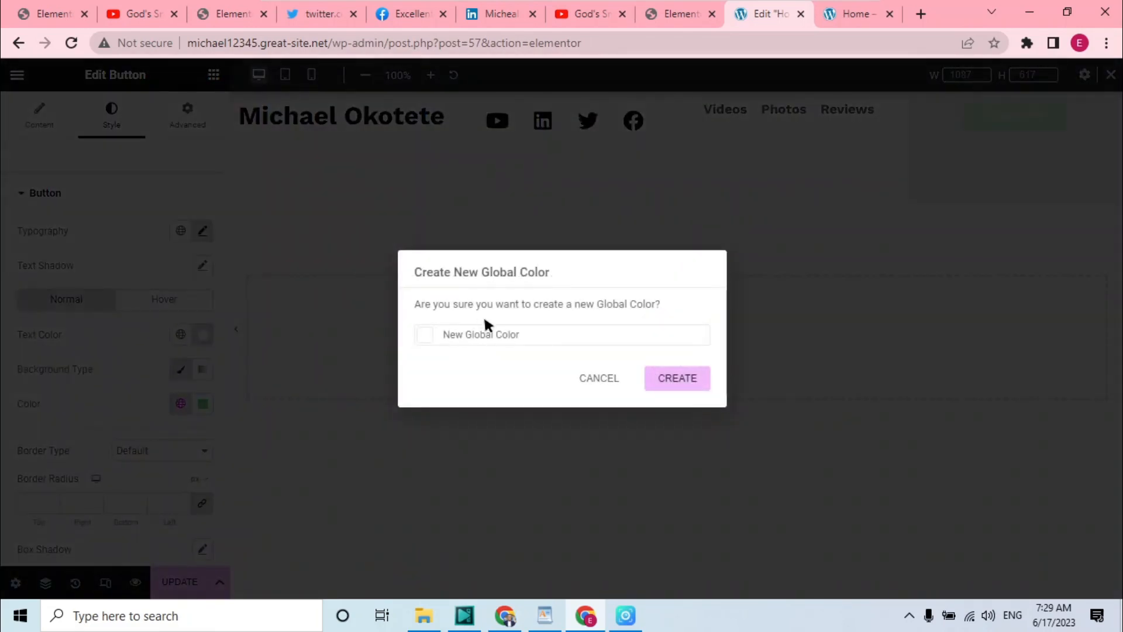
key("BackSpace")
key("BackSpace")
key("BackSpace")
key("BackSpace")
key("BackSpace")
key("BackSpace")
key("BackSpace")
key("BackSpace")
key("BackSpace")
key("BackSpace")
key("BackSpace")
key("BackSpace")
key("BackSpace")
key("BackSpace")
key("BackSpace")
key("BackSpace")
type("White")
left_click(693, 399)
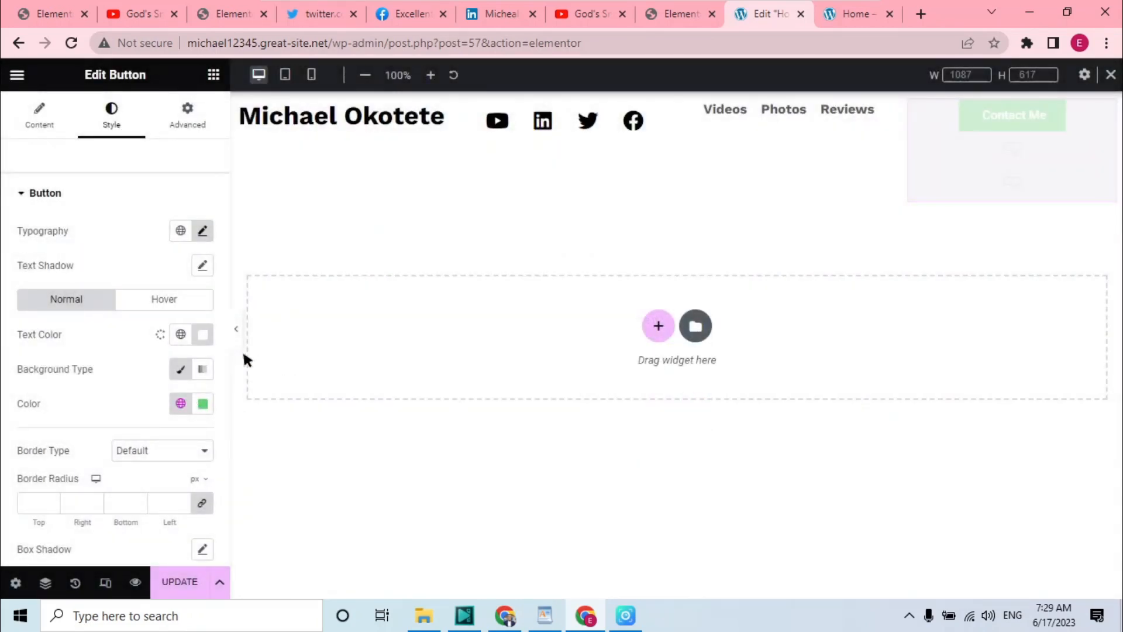
Set the button's background color to a bright red and save it as a new global color named Red
left_click(203, 403)
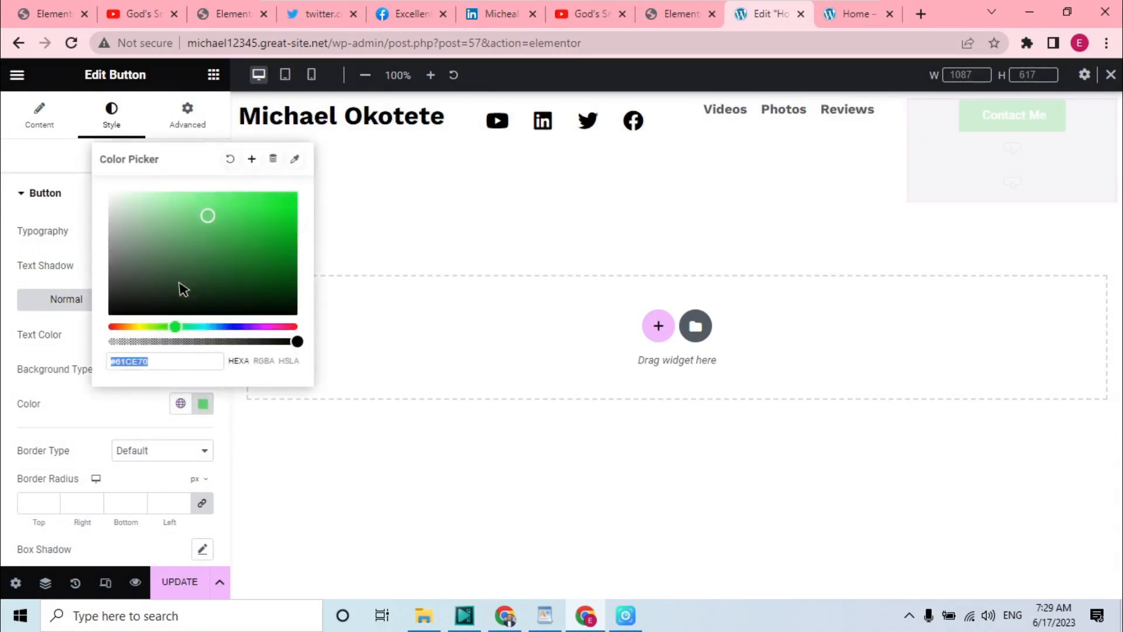
left_click_drag(174, 326, 109, 326)
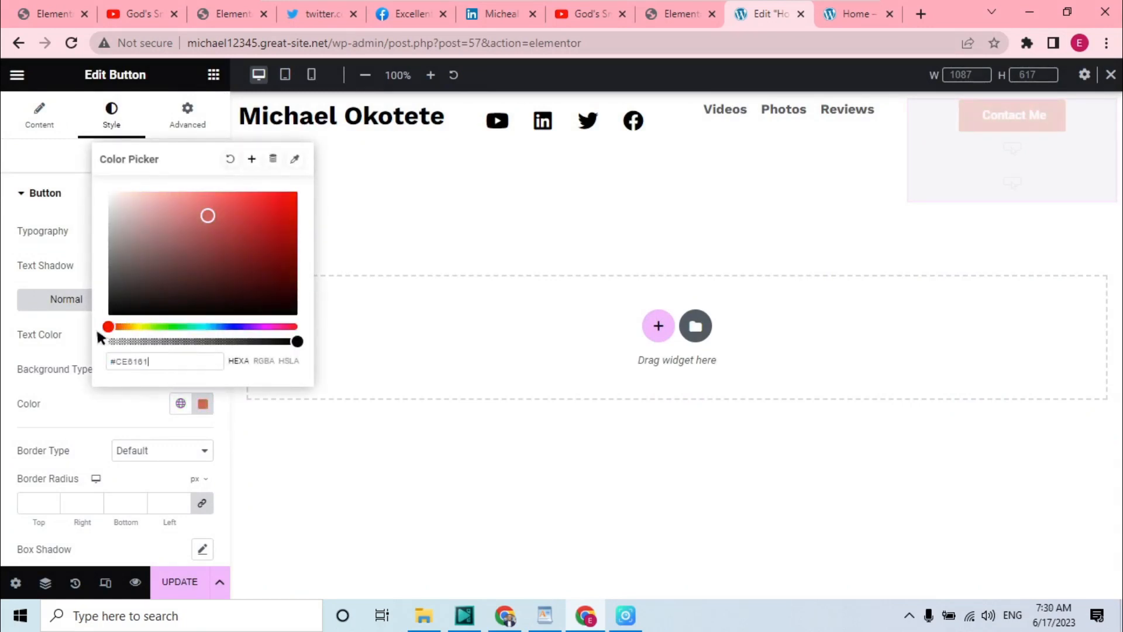
left_click(289, 207)
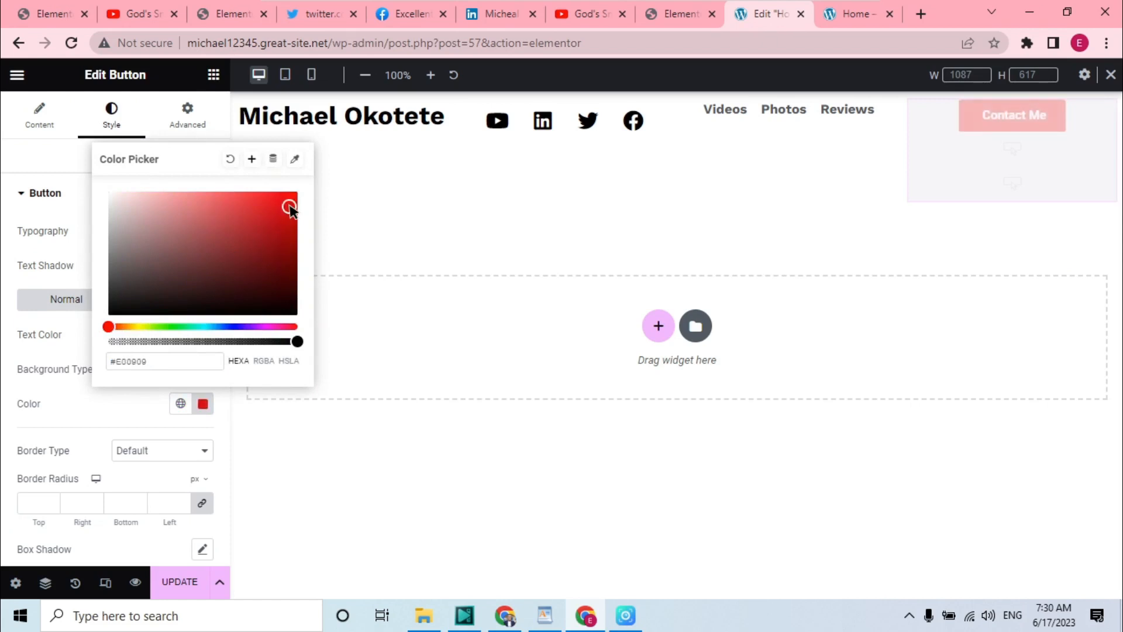
left_click_drag(290, 208, 283, 201)
left_click(251, 159)
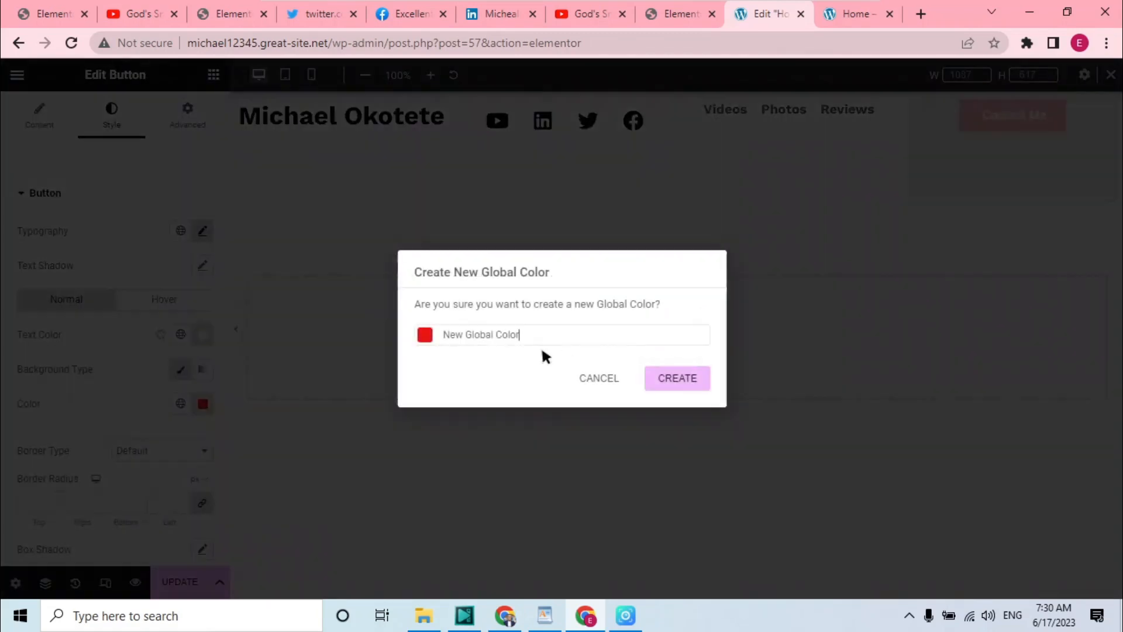
key("BackSpace")
key("BackSpace")
key("BackSpace")
key("BackSpace")
key("BackSpace")
key("BackSpace")
key("BackSpace")
key("BackSpace")
key("BackSpace")
key("BackSpace")
key("BackSpace")
key("BackSpace")
key("BackSpace")
key("BackSpace")
key("BackSpace")
key("BackSpace")
type("Red")
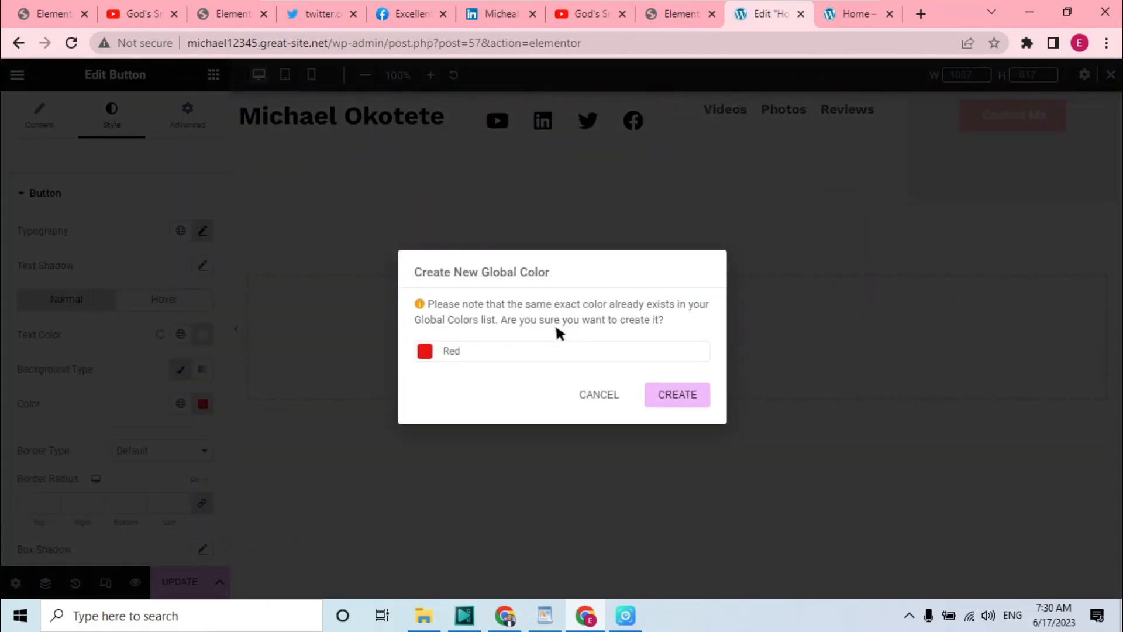
left_click(677, 393)
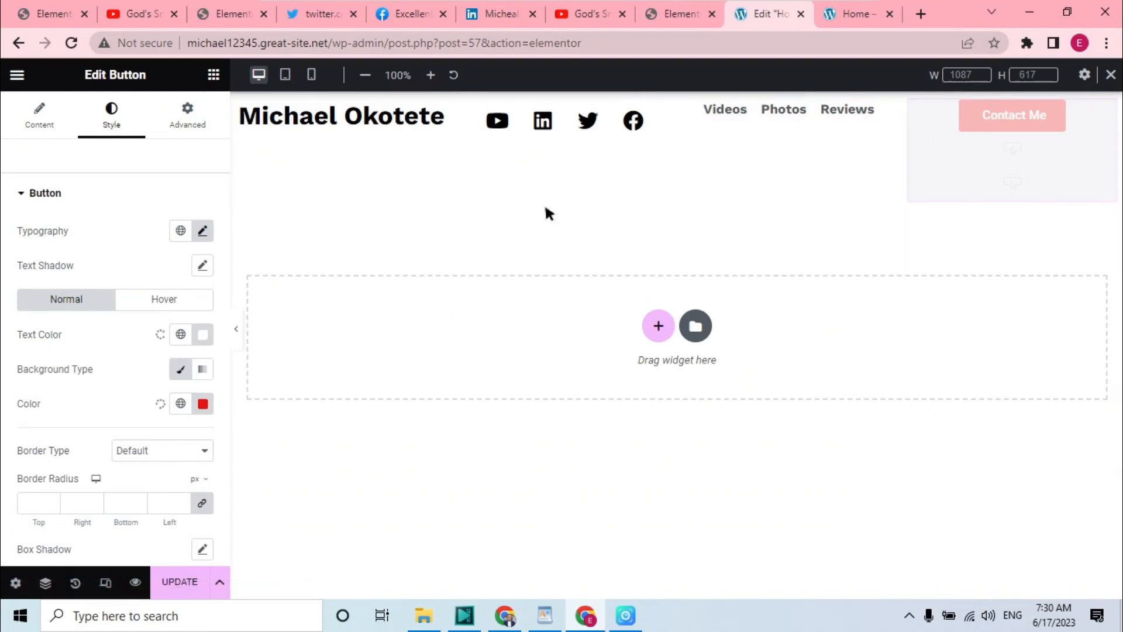
Set the button's hover background color to a dark red and save it as a new global color named Darker Red
left_click(151, 303)
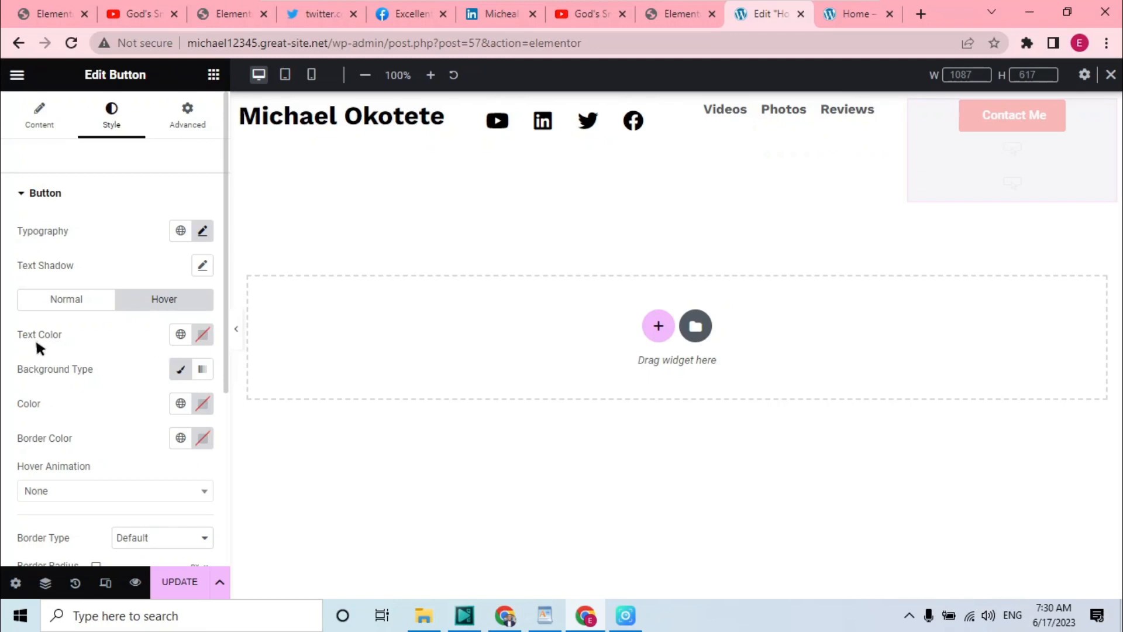
left_click(203, 404)
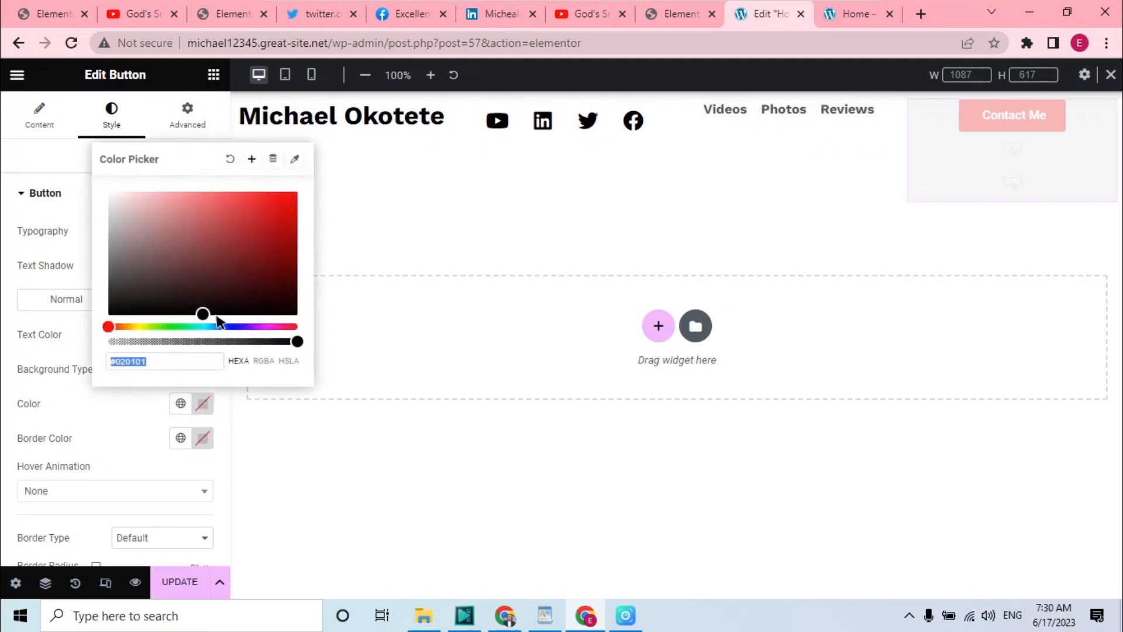
mouse_move(297, 267)
left_mouse_down()
mouse_move(283, 261)
mouse_move(283, 272)
left_mouse_up()
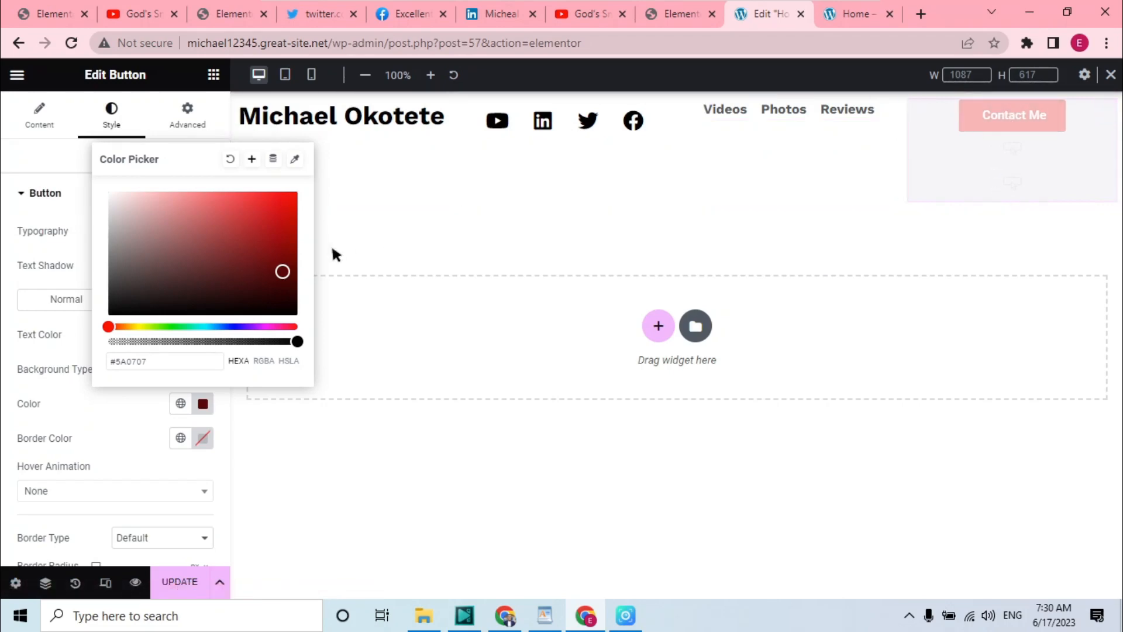
left_click(253, 159)
key("BackSpace")
key("BackSpace")
key("BackSpace")
key("BackSpace")
key("BackSpace")
key("BackSpace")
key("BackSpace")
key("BackSpace")
key("BackSpace")
key("BackSpace")
key("BackSpace")
key("BackSpace")
key("BackSpace")
key("BackSpace")
key("BackSpace")
key("BackSpace")
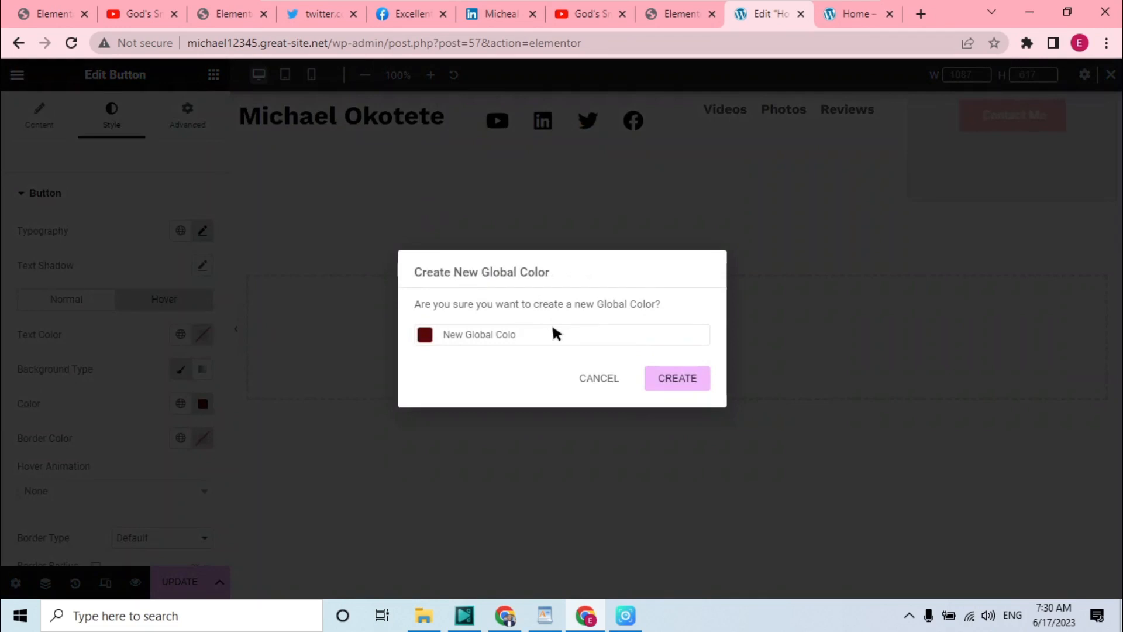
type("Darker Red")
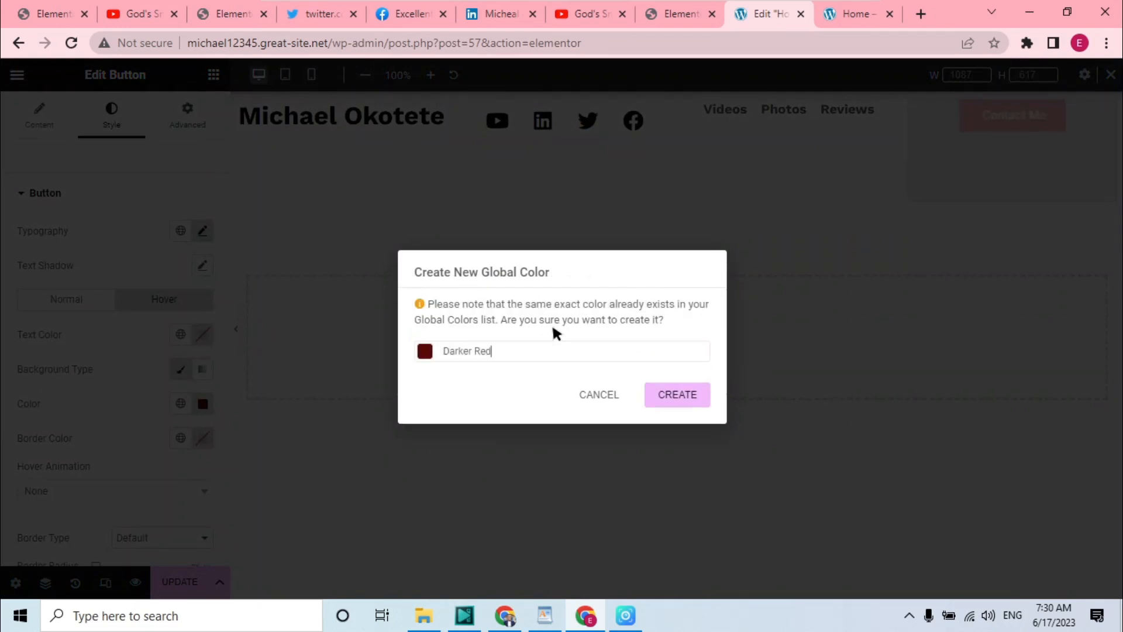
left_click(673, 394)
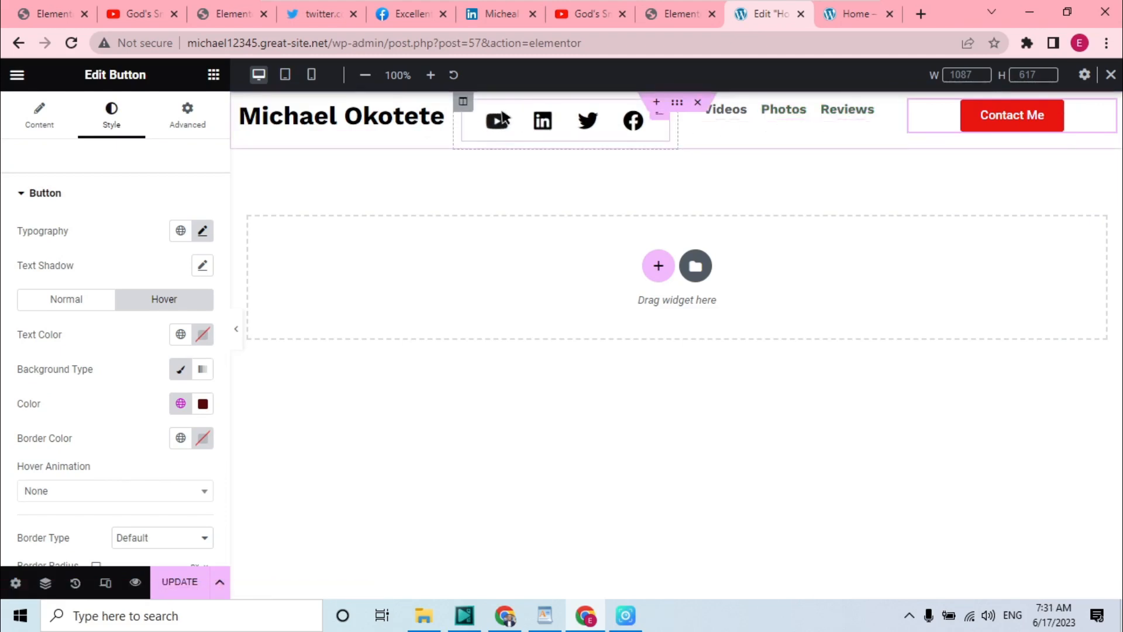
Set the name column's width to 25% and the social icons column's width to 24%
left_click(240, 102)
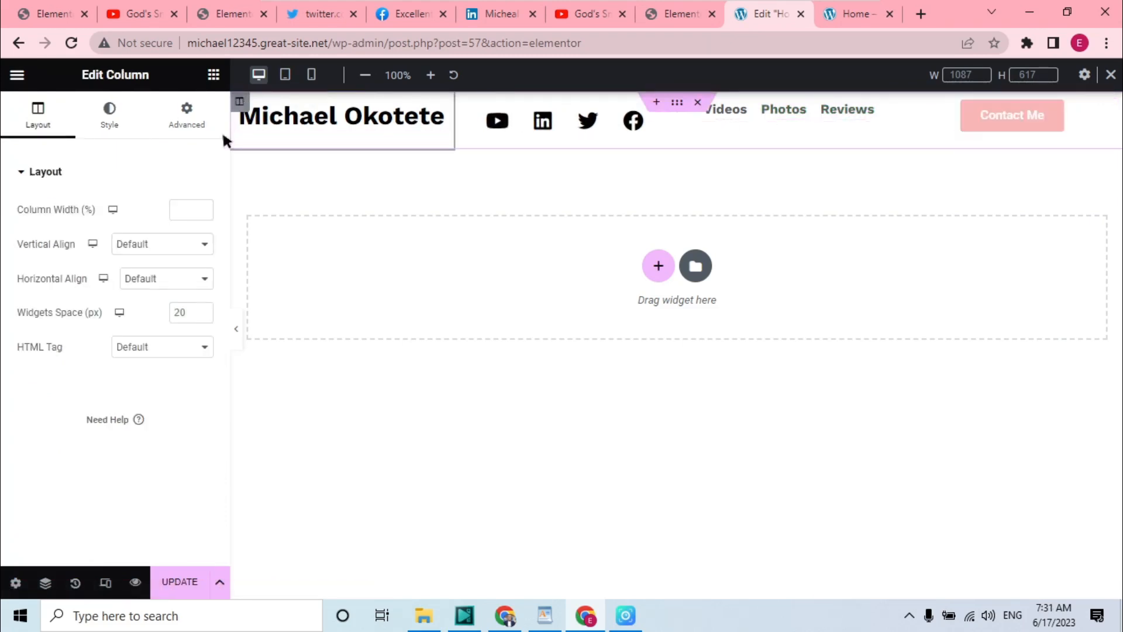
left_click(189, 212)
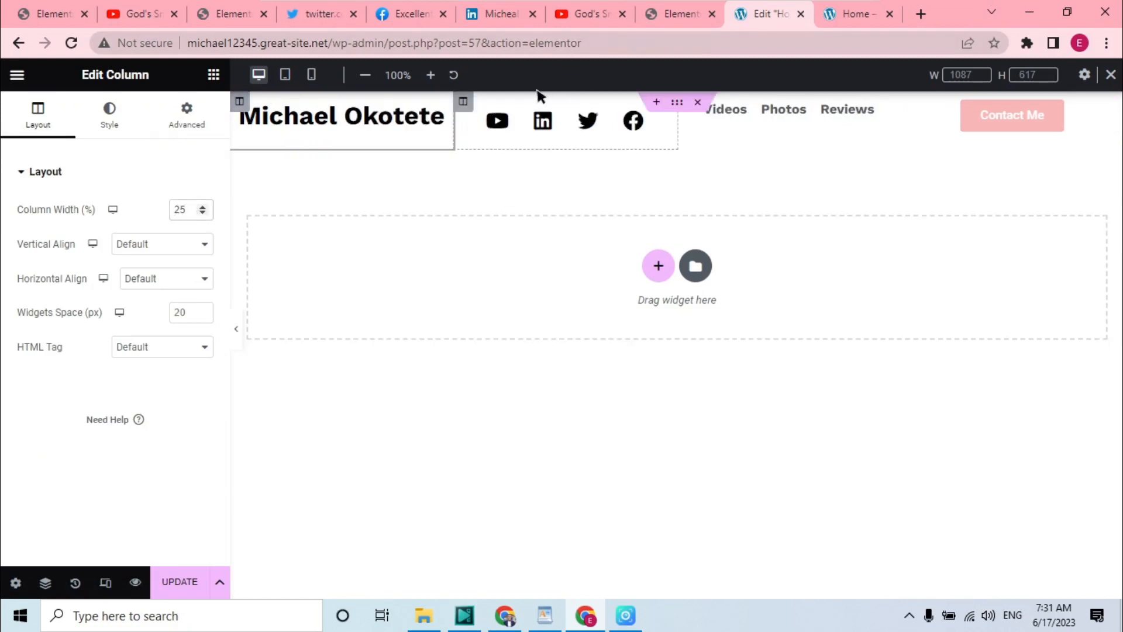
left_click(463, 103)
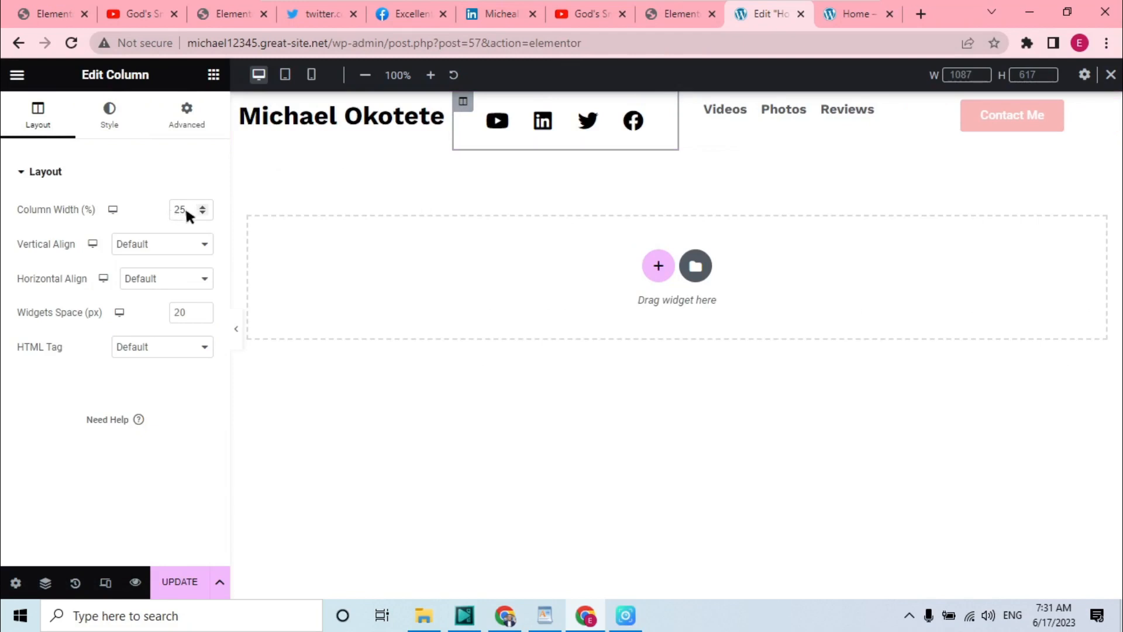
key("BackSpace")
type("0")
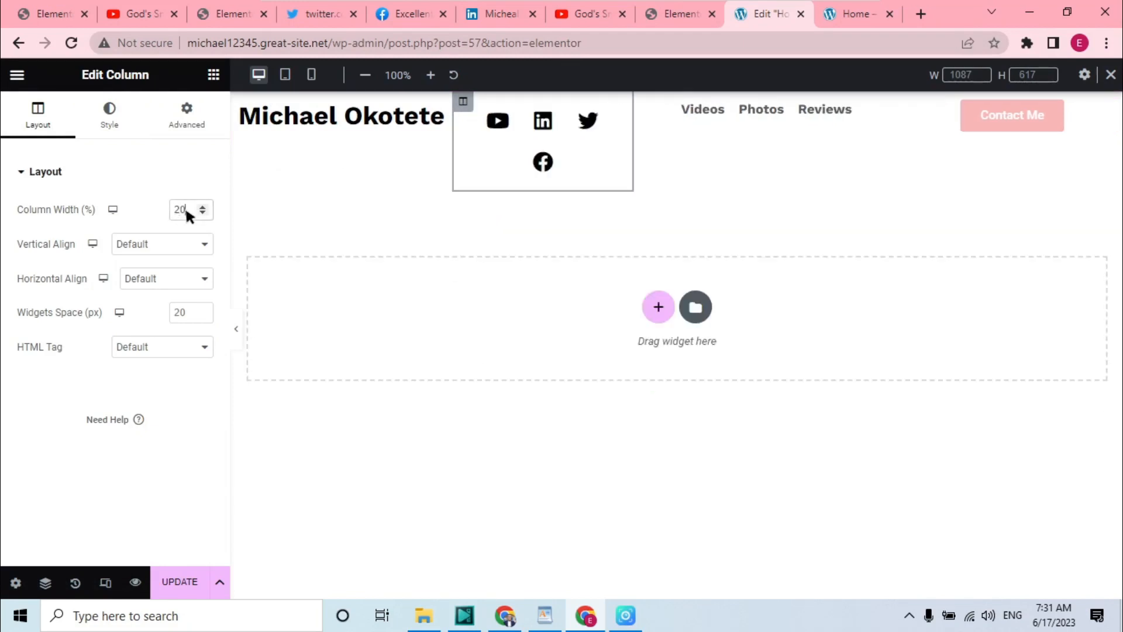
key("BackSpace")
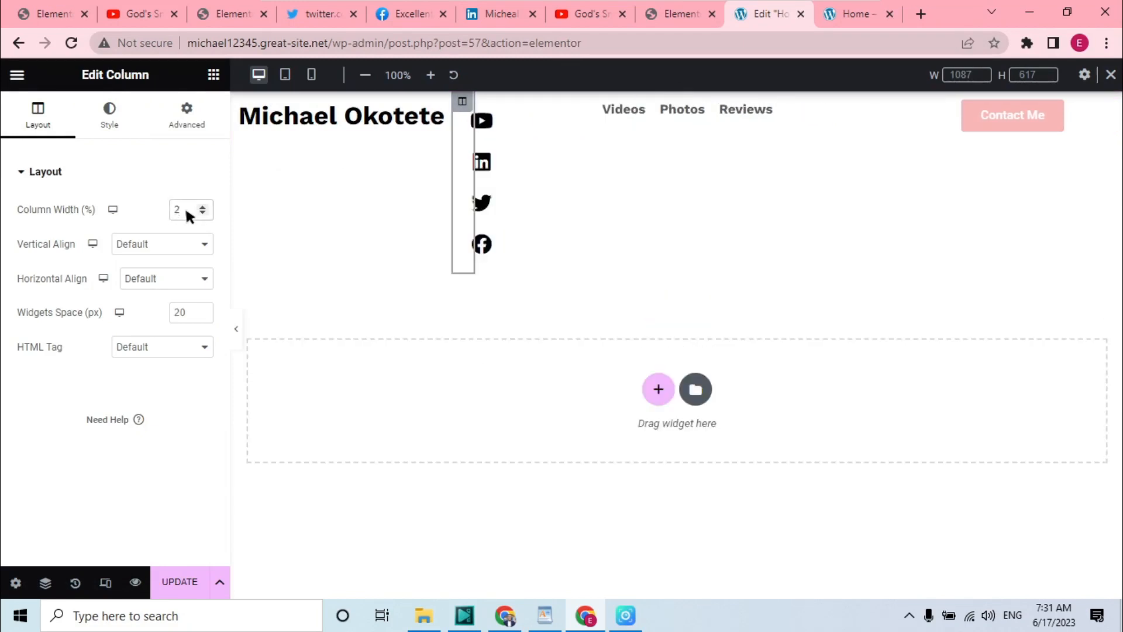
type("4")
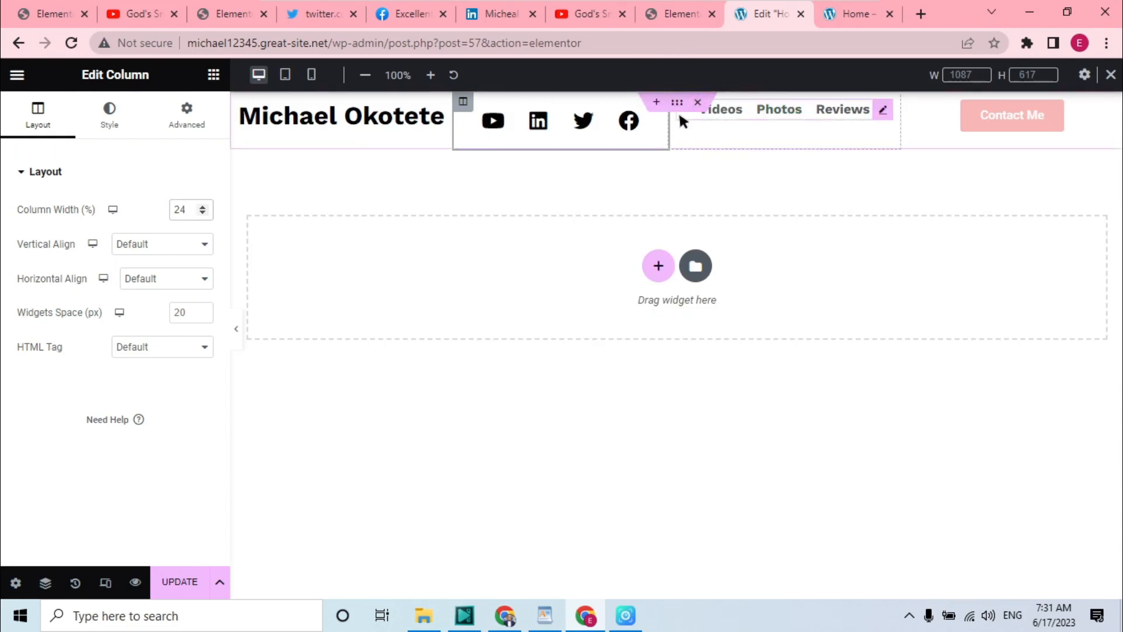
Clear the social icons column's width and enter 2
left_click(716, 115)
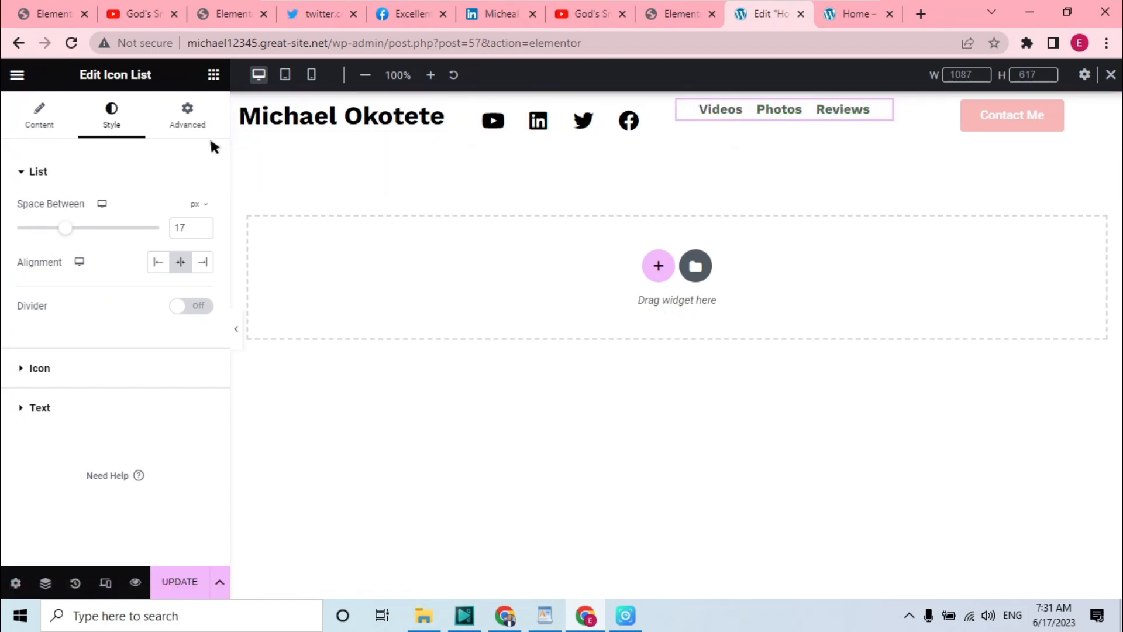
left_click(40, 111)
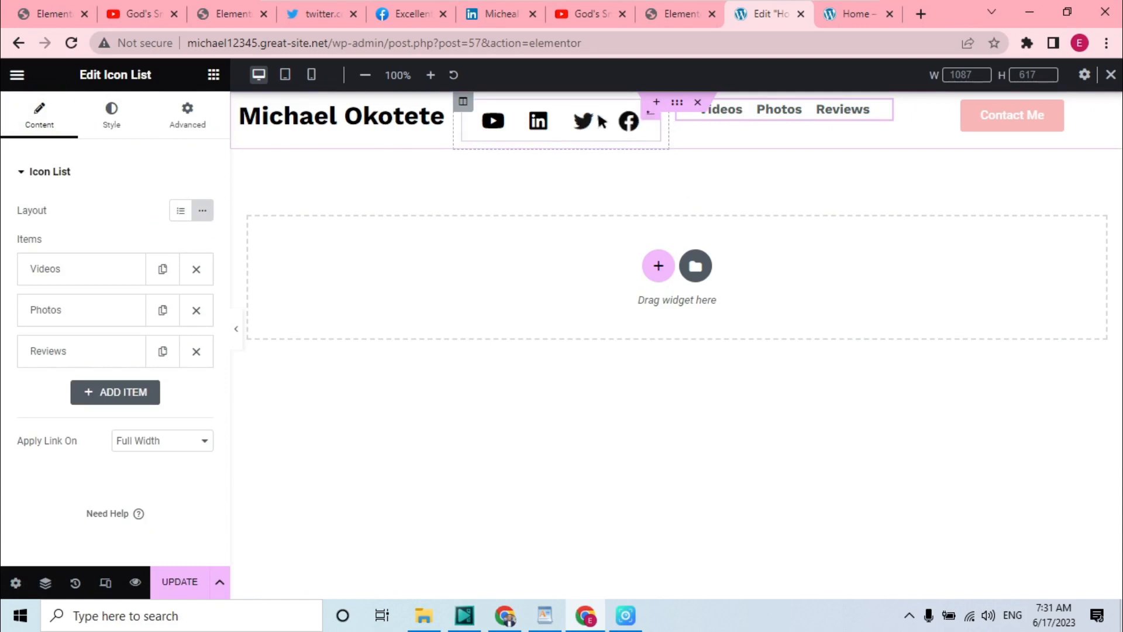
left_click(463, 102)
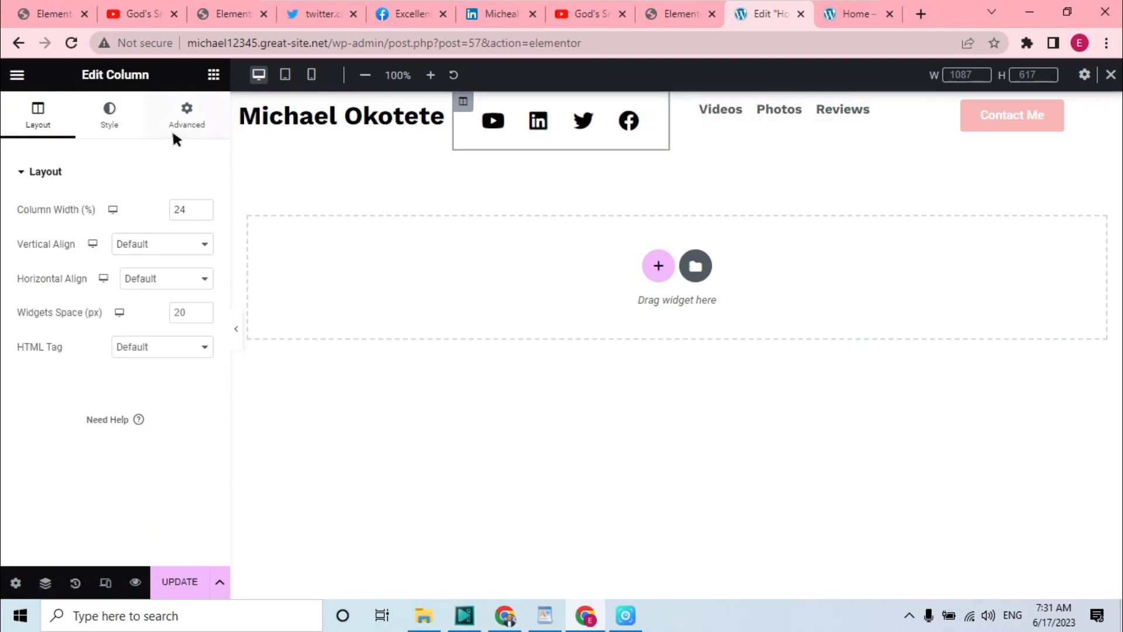
key("BackSpace")
key("BackSpace")
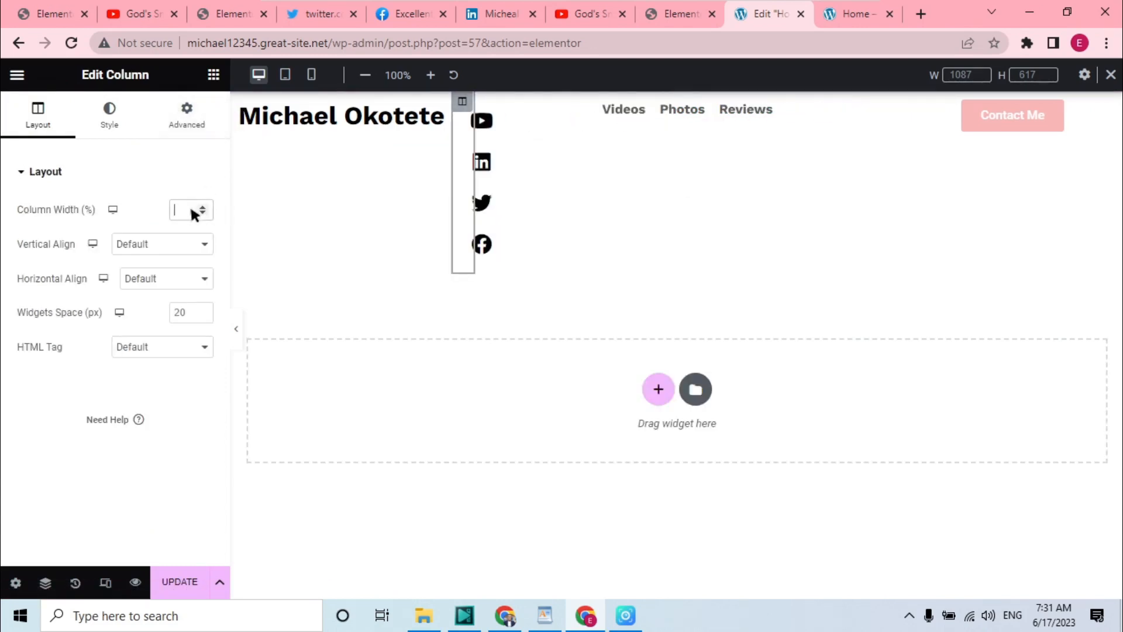
type("2")
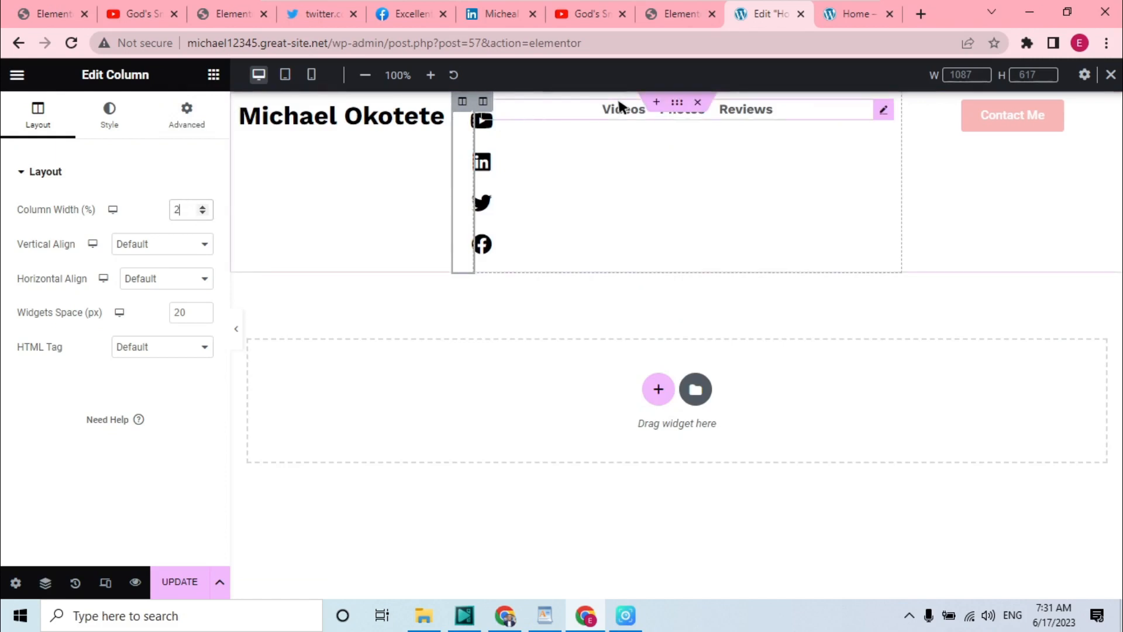
Set the navigation list column's width to 40%
left_click(482, 102)
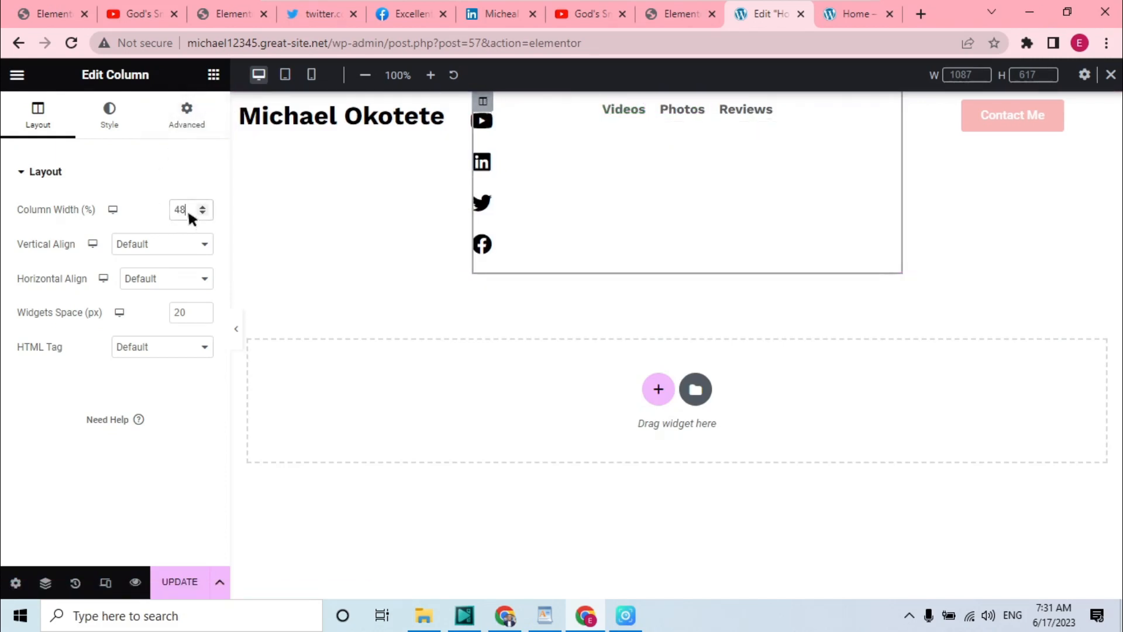
key("BackSpace")
type("0")
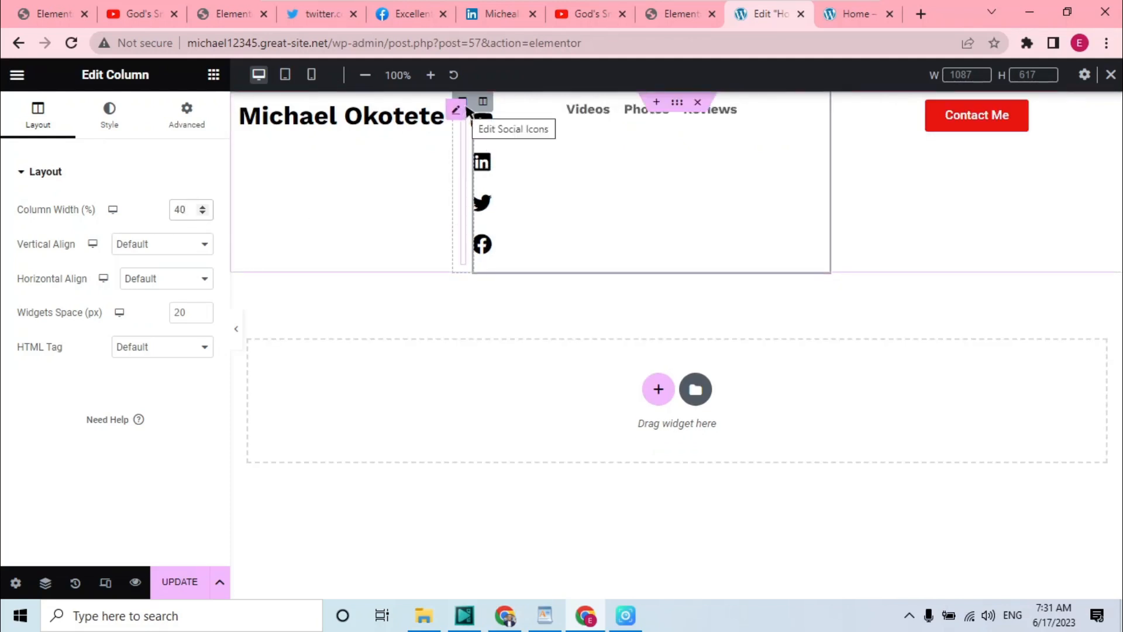
left_click(463, 101)
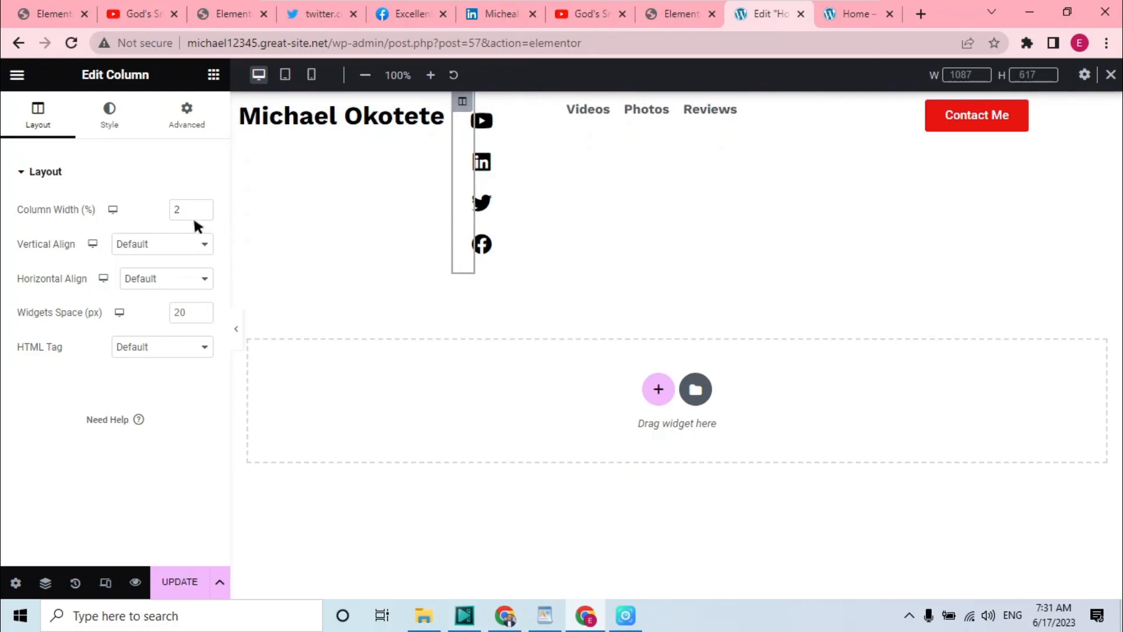
Set the social icons column's width to 24% and the button column's width to 20%
type("4")
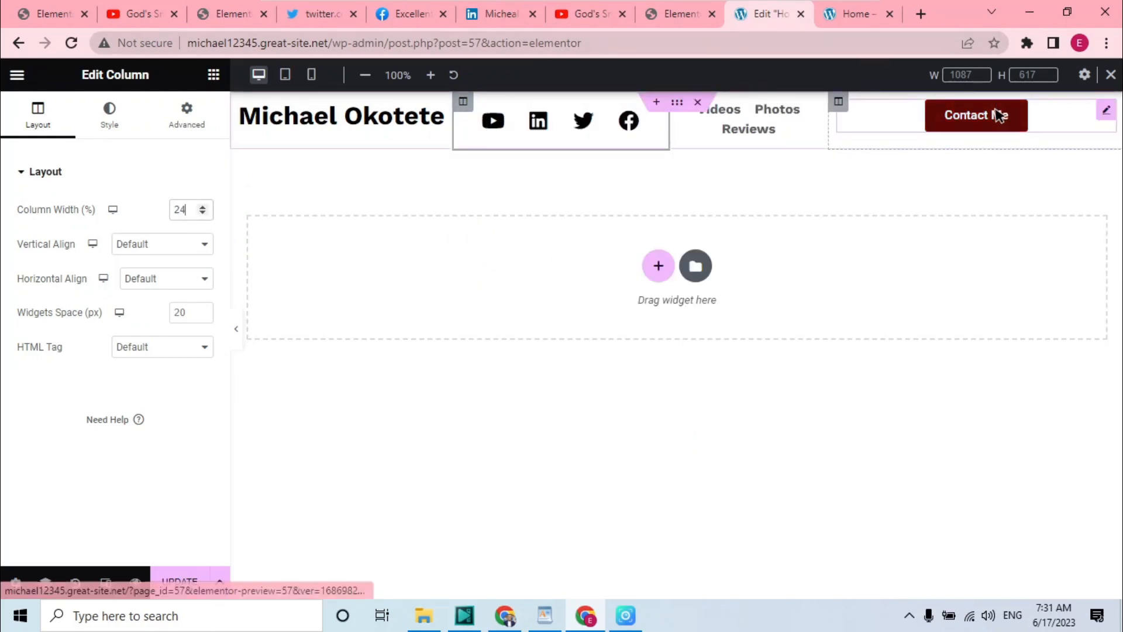
left_click(839, 102)
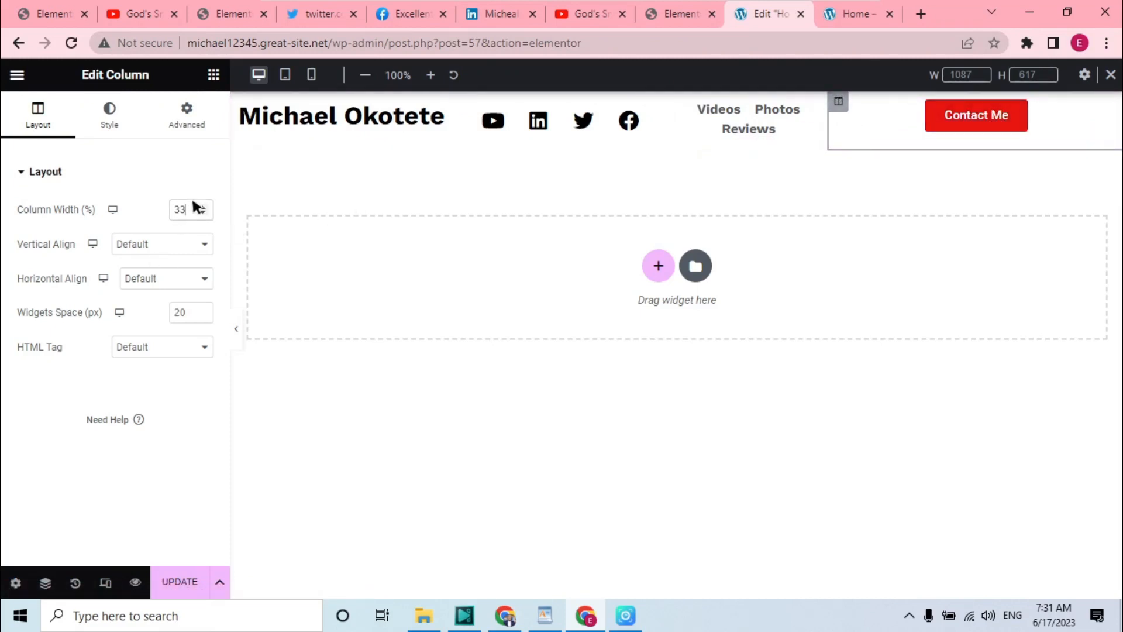
key("BackSpace")
type("20")
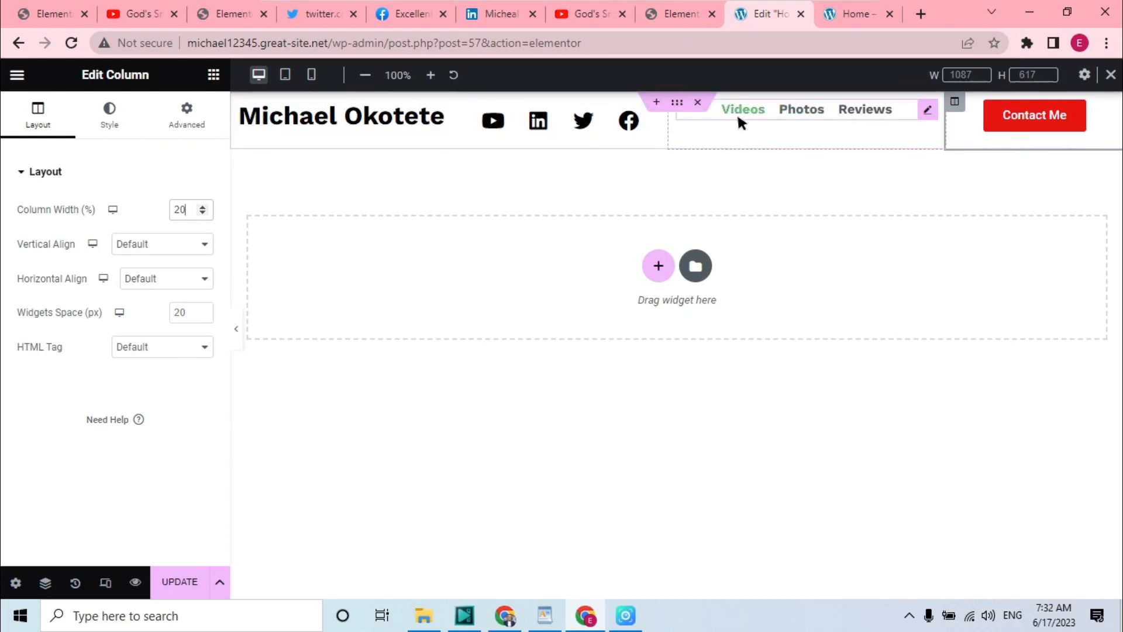
Unlink the name column's margins and set its top margin to 2 px
left_click_drag(739, 111, 735, 149)
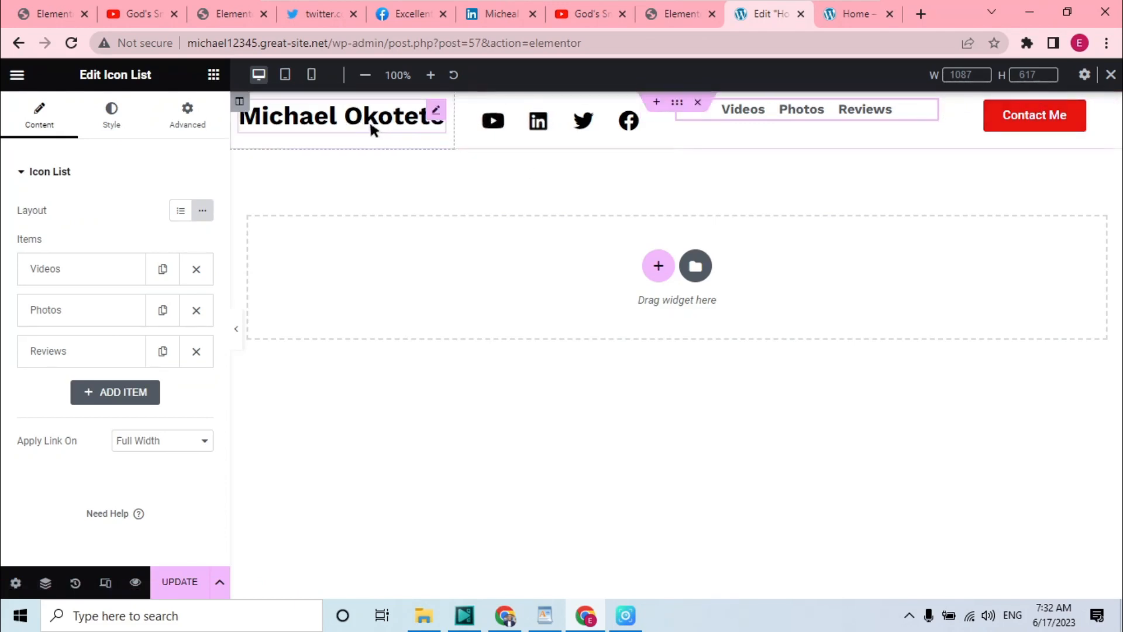
left_click(239, 101)
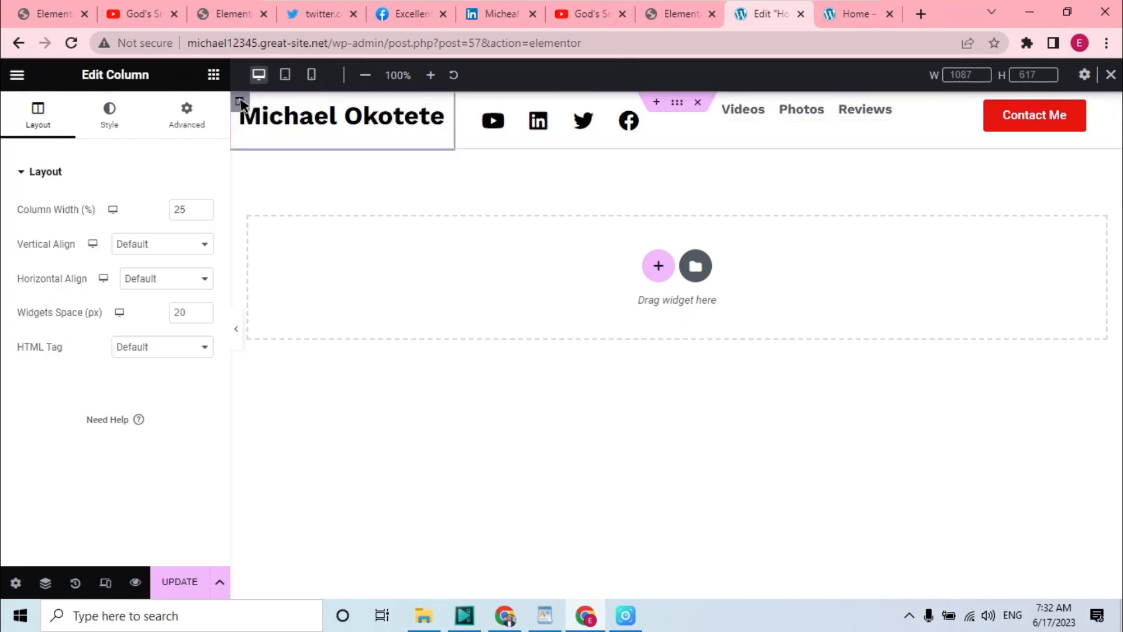
left_click(204, 111)
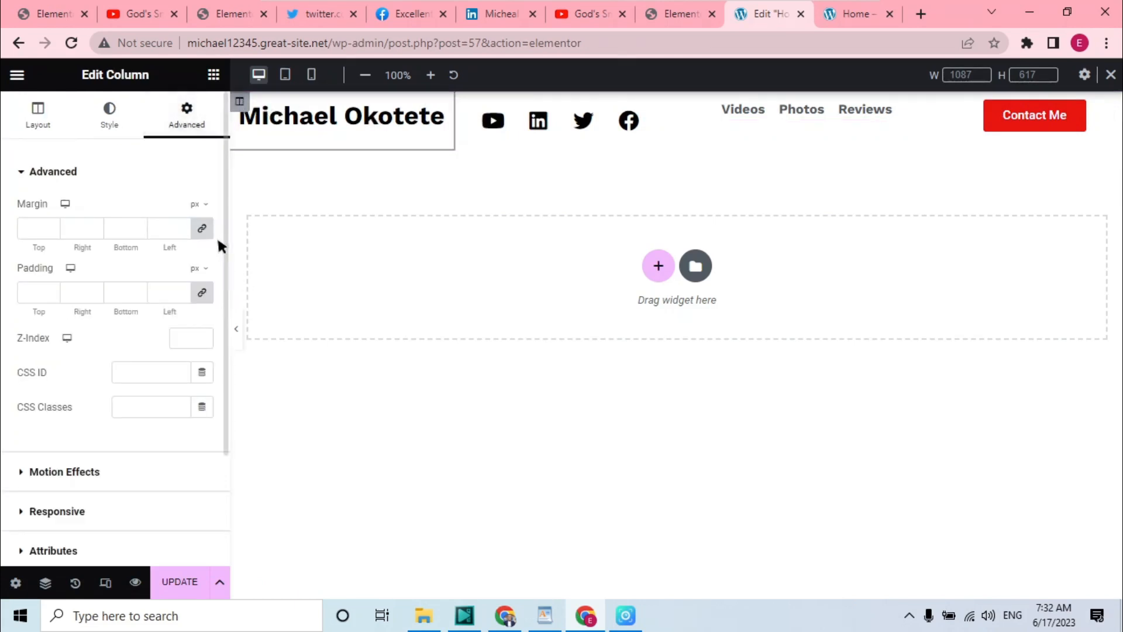
left_click(203, 229)
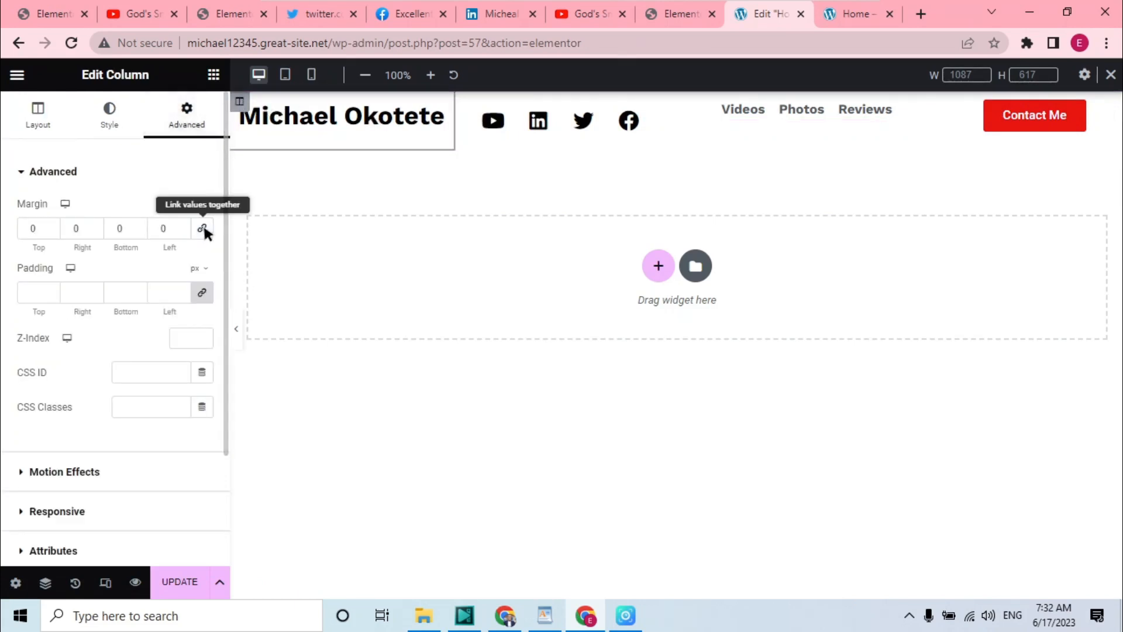
double_click(36, 229)
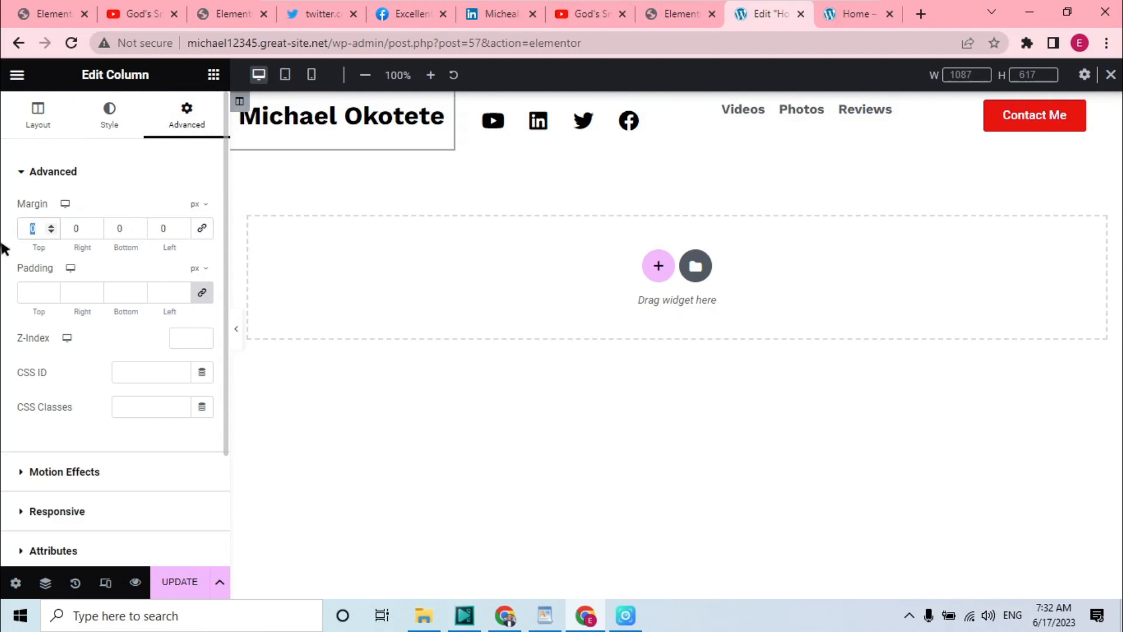
type("20")
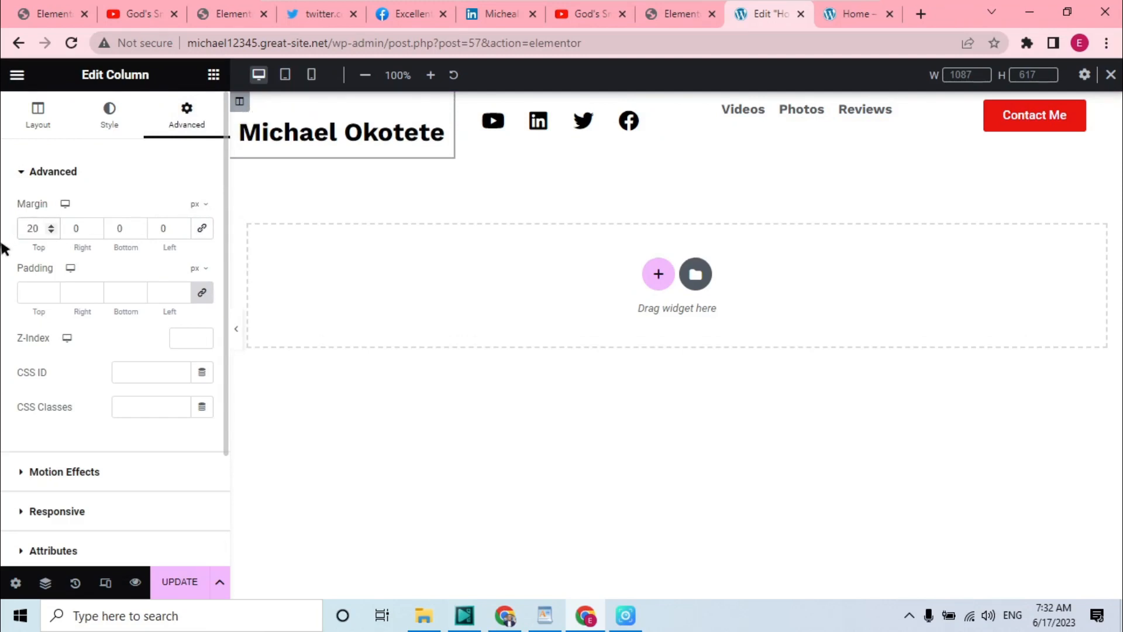
key("BackSpace")
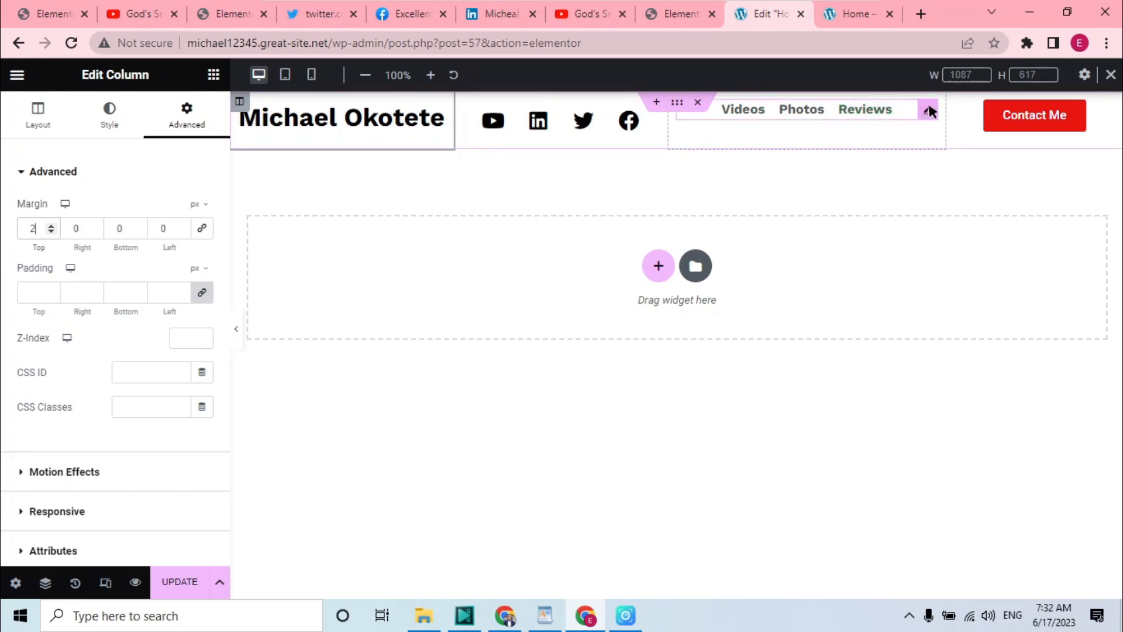
Unlink the navigation list's margins and set its top margin to 14 px
left_click(926, 112)
left_click(187, 110)
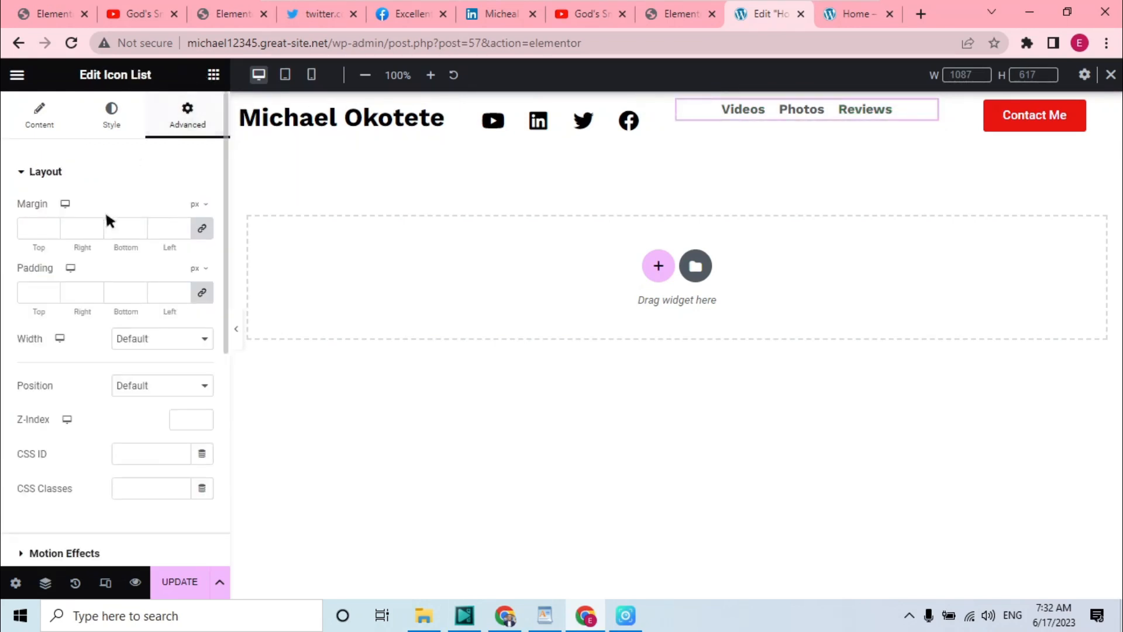
left_click(202, 228)
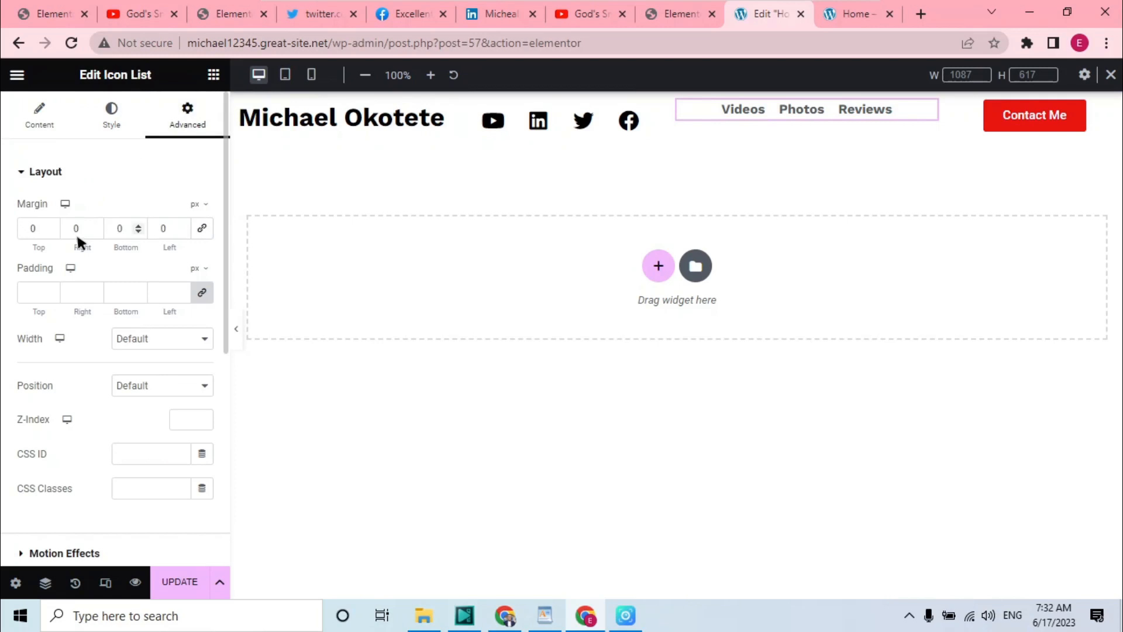
double_click(35, 229)
type("20")
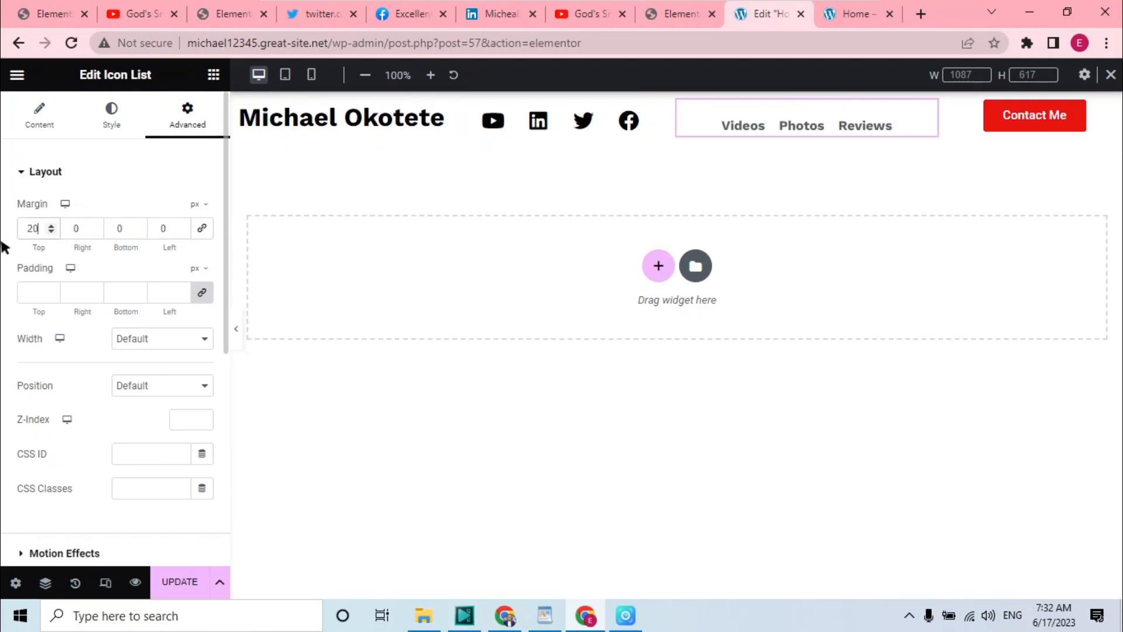
key("BackSpace")
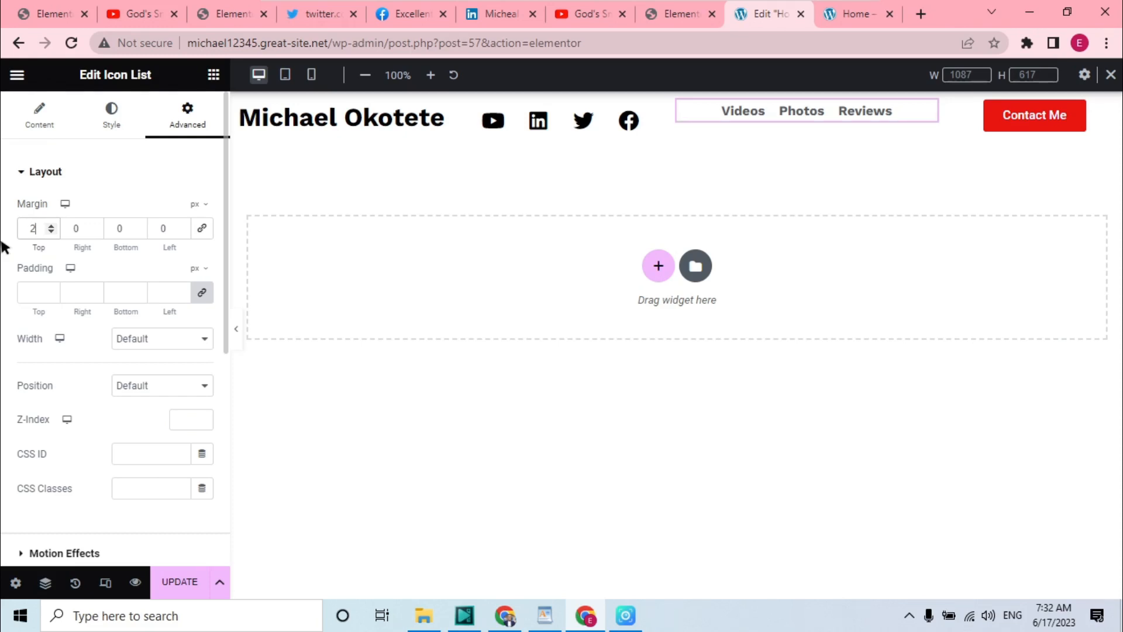
key("BackSpace")
type("014")
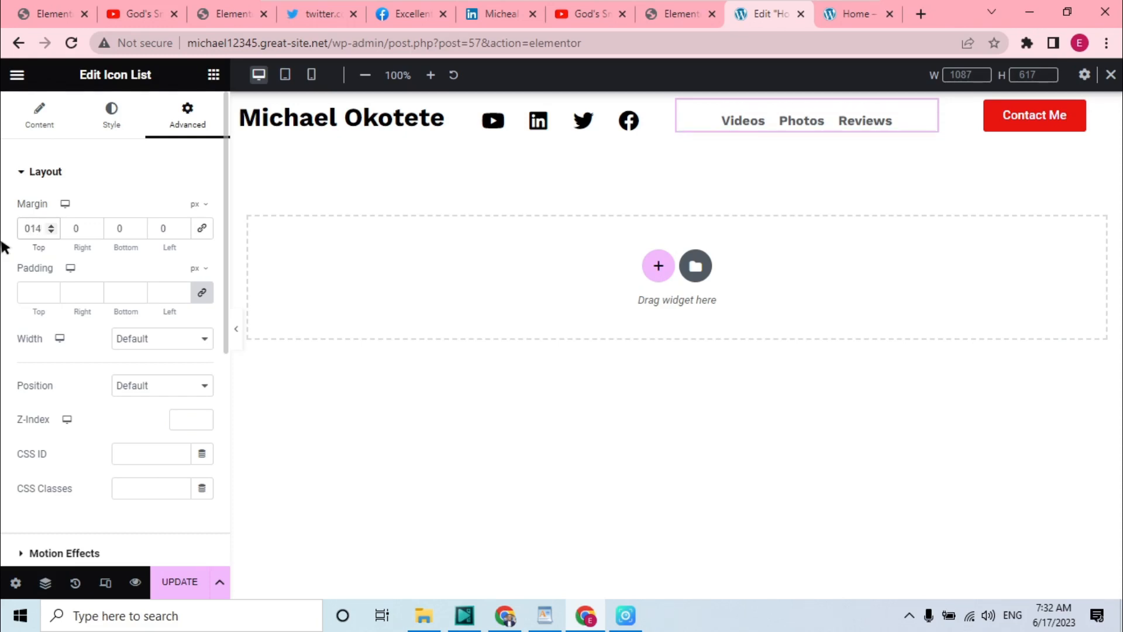
key("BackSpace")
key("BackSpace")
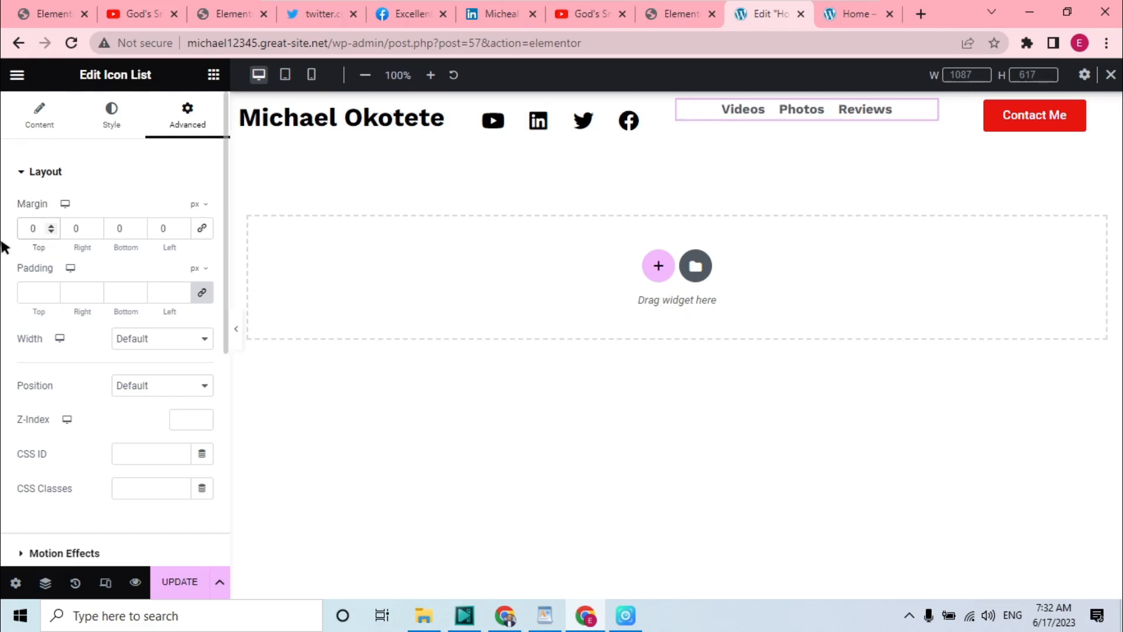
type("14")
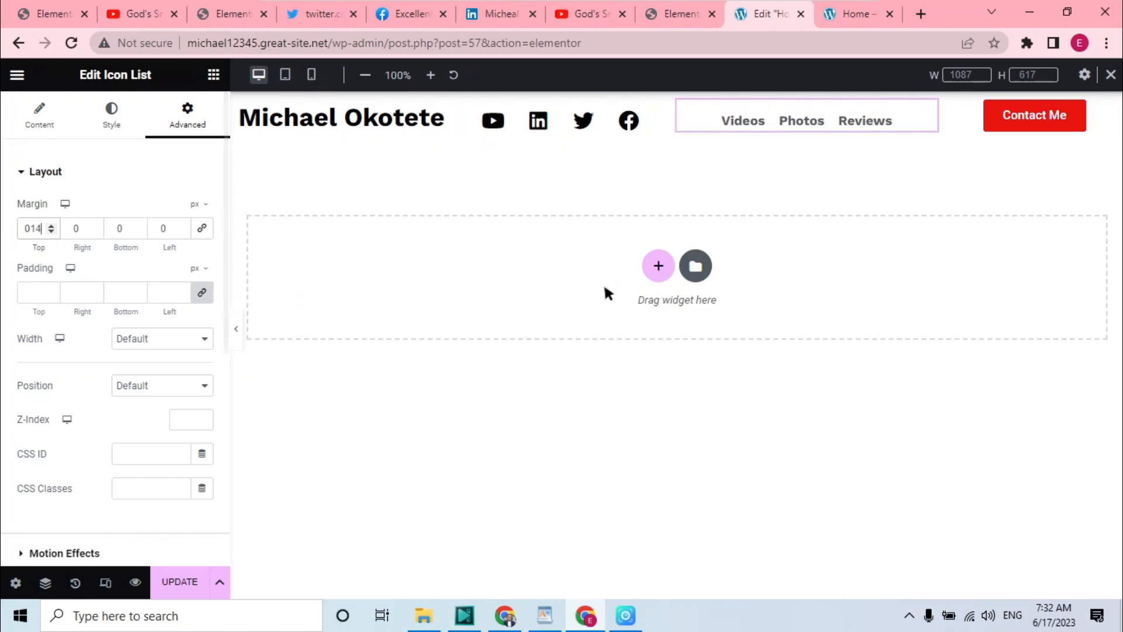
key("BackSpace")
key("BackSpace")
type("14")
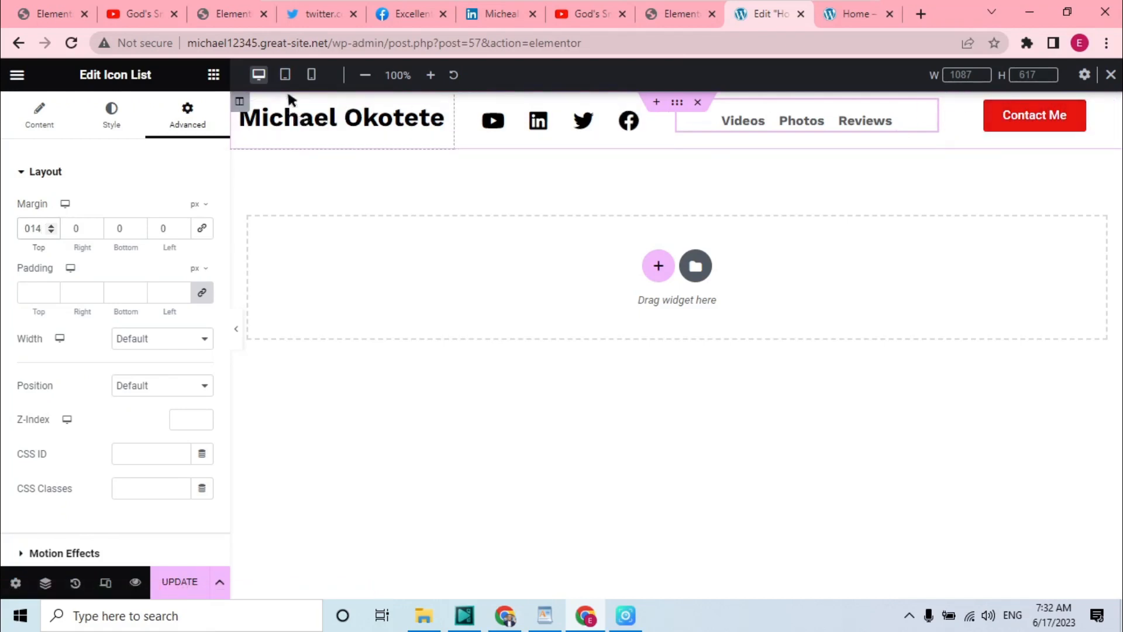
Switch to tablet view and set the social icons column's width to 35%
left_click(286, 75)
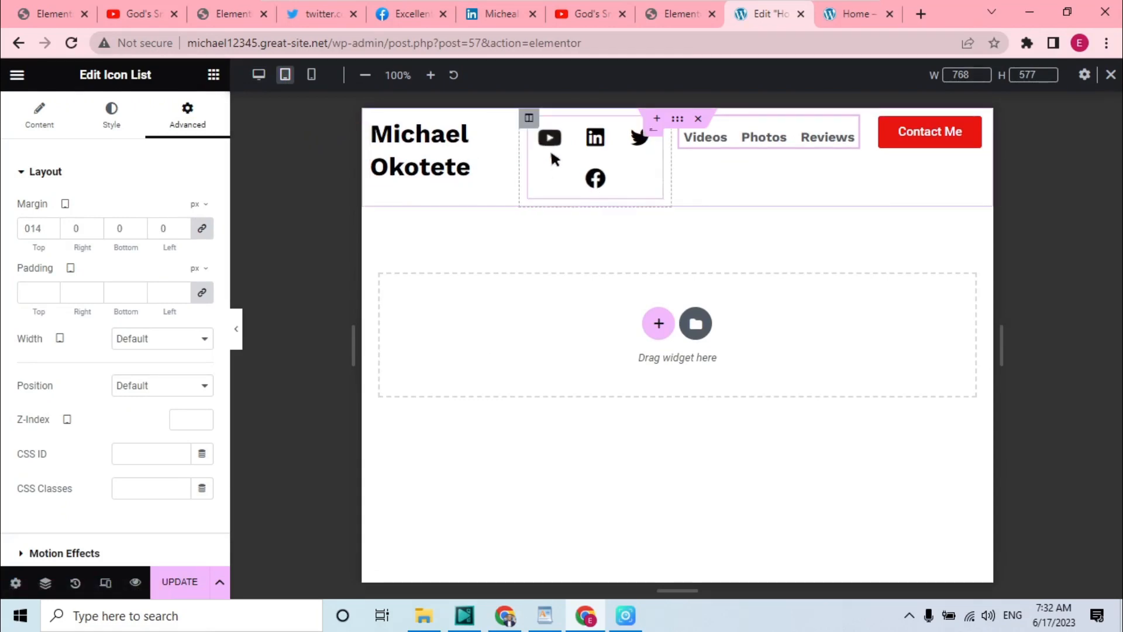
left_click(528, 118)
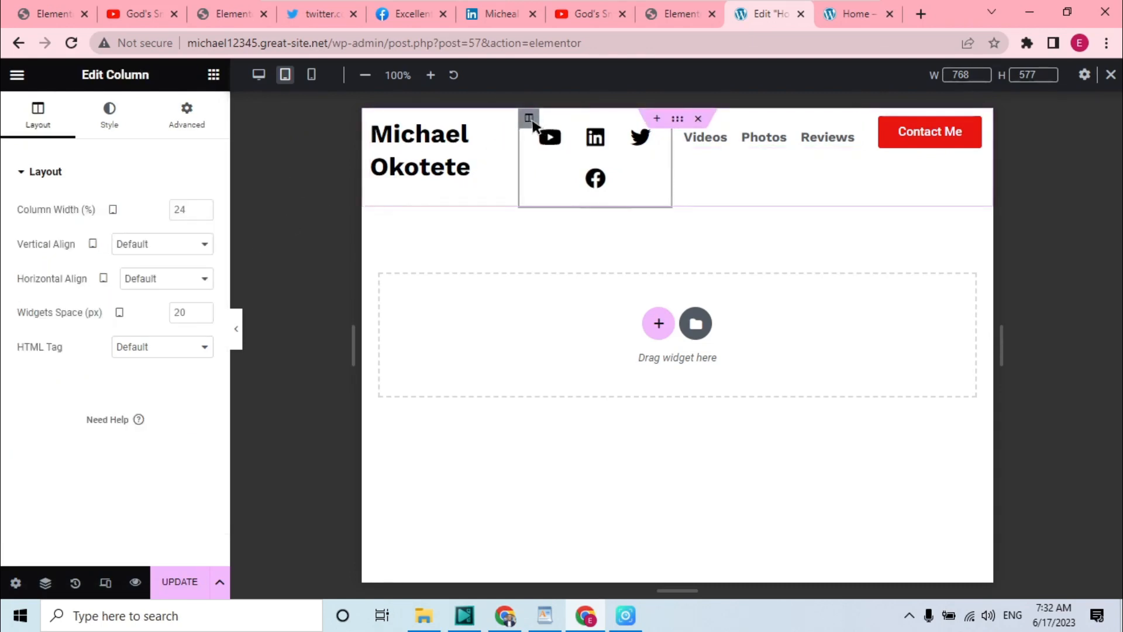
left_click(176, 213)
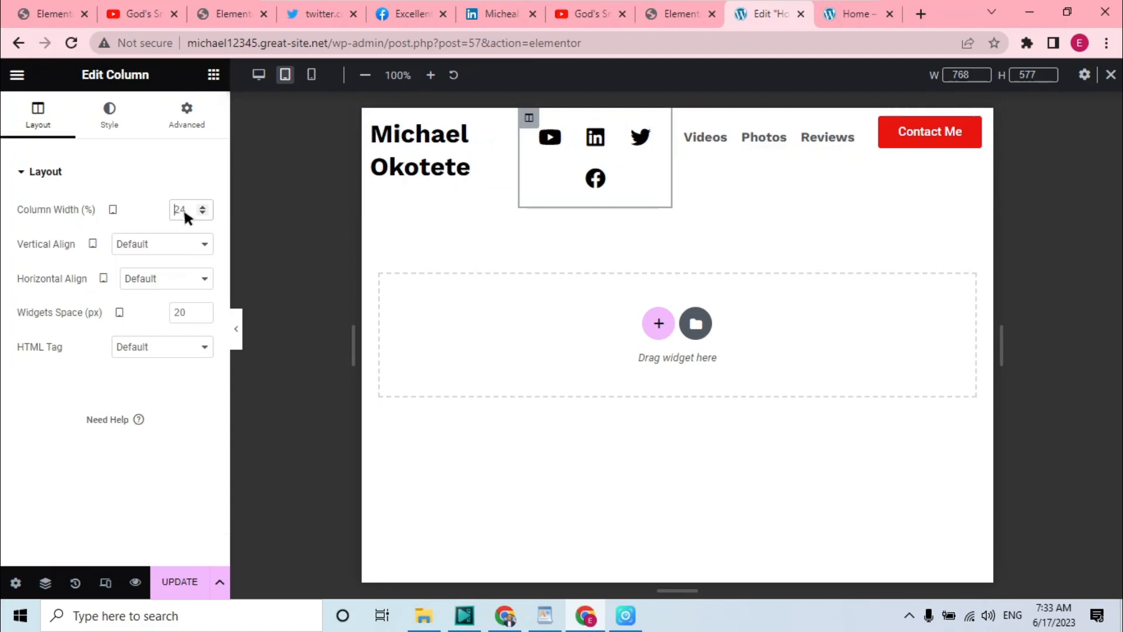
type("30")
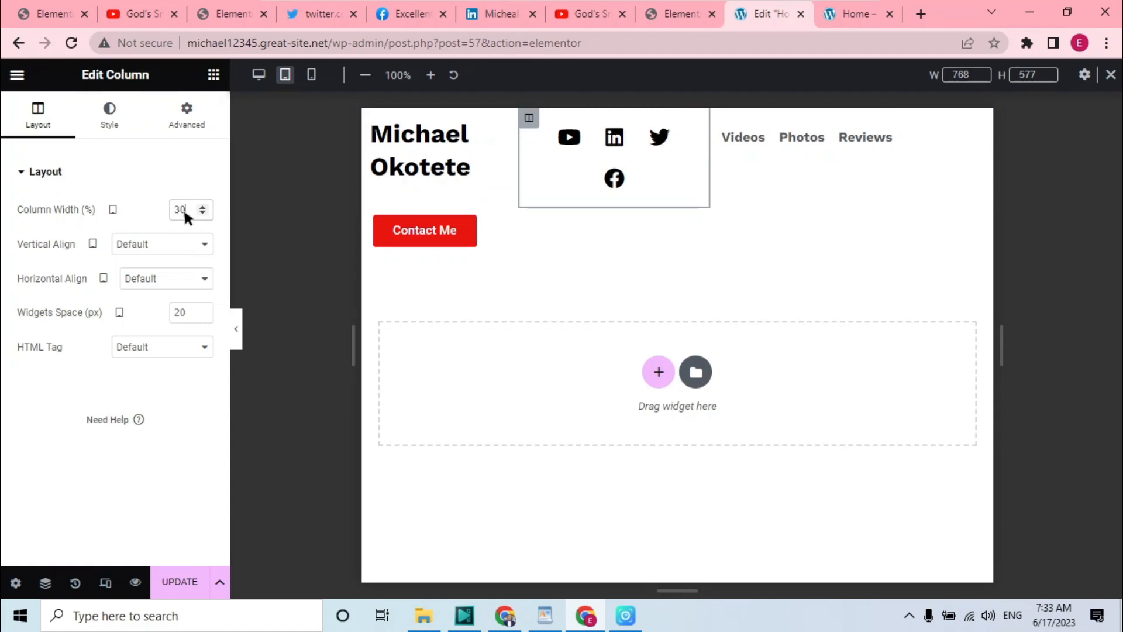
key("BackSpace")
type("5")
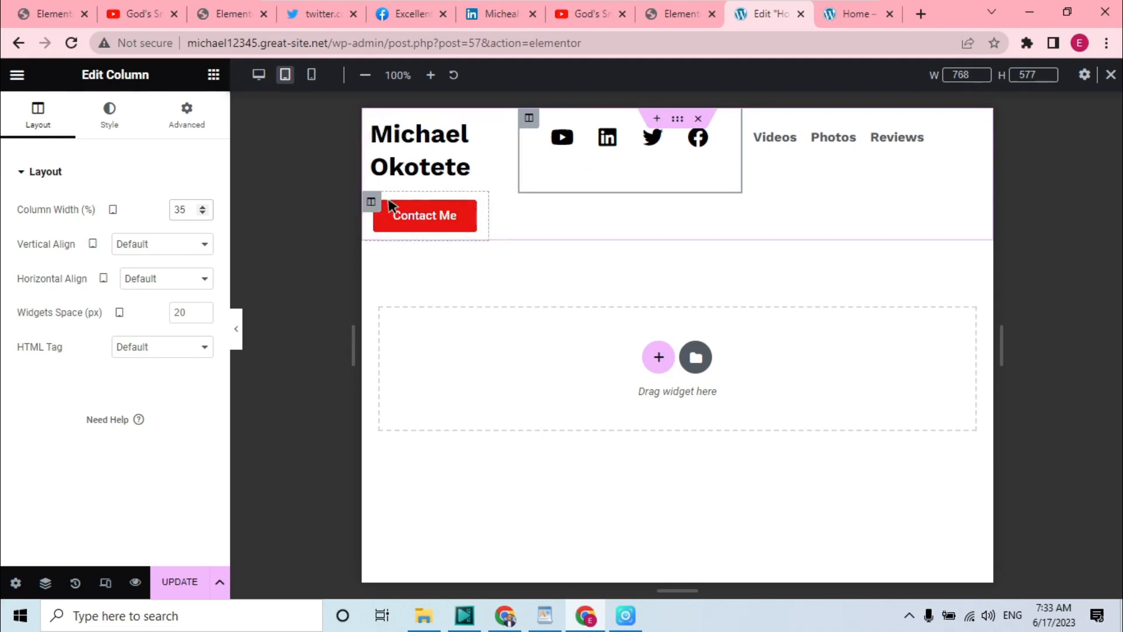
Hide the button column on tablet portrait through its responsive visibility settings
left_click(372, 202)
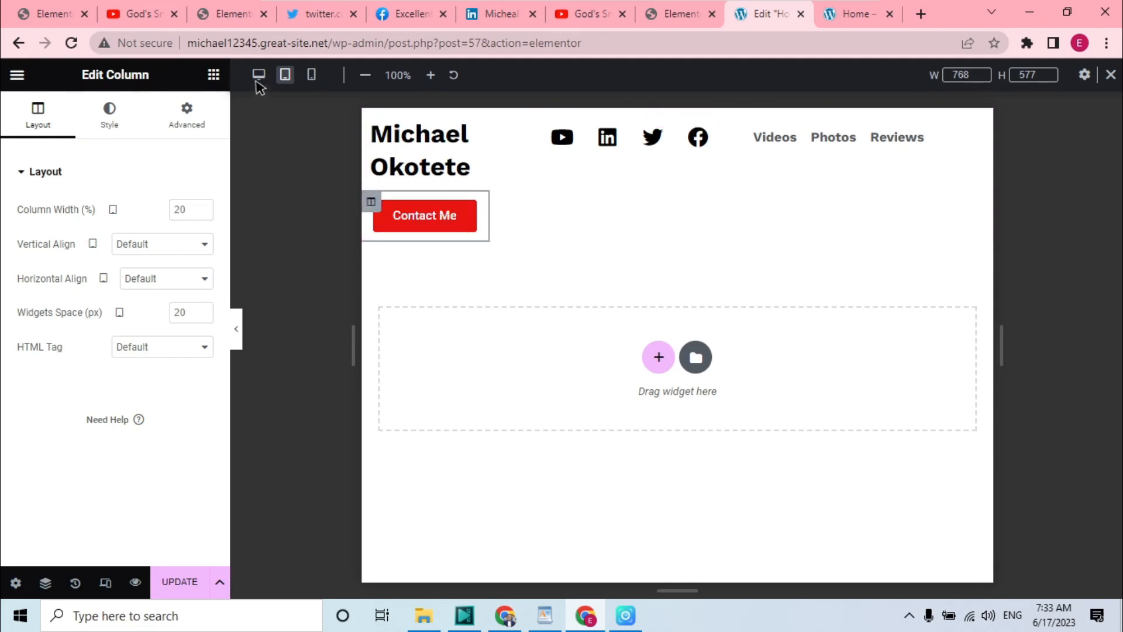
left_click(180, 115)
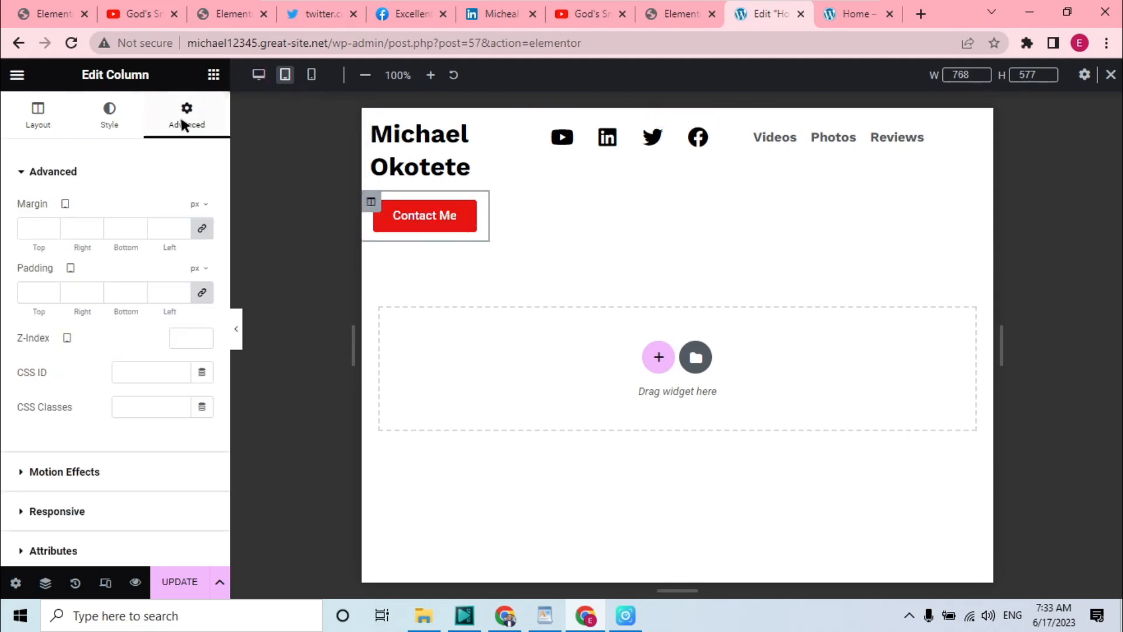
left_click(66, 512)
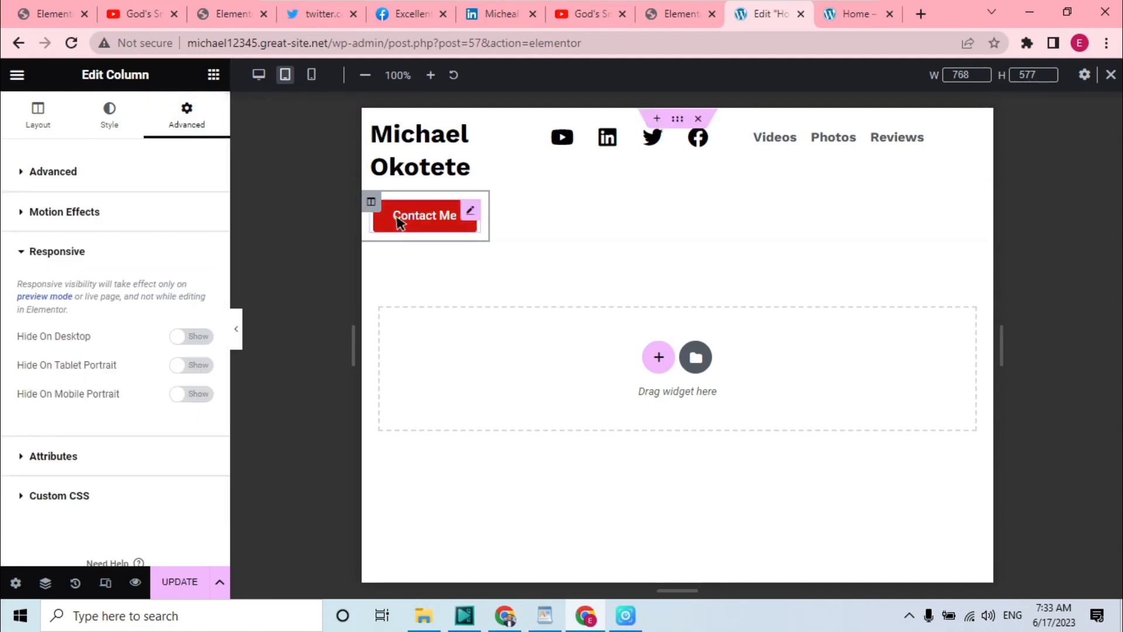
left_click(185, 364)
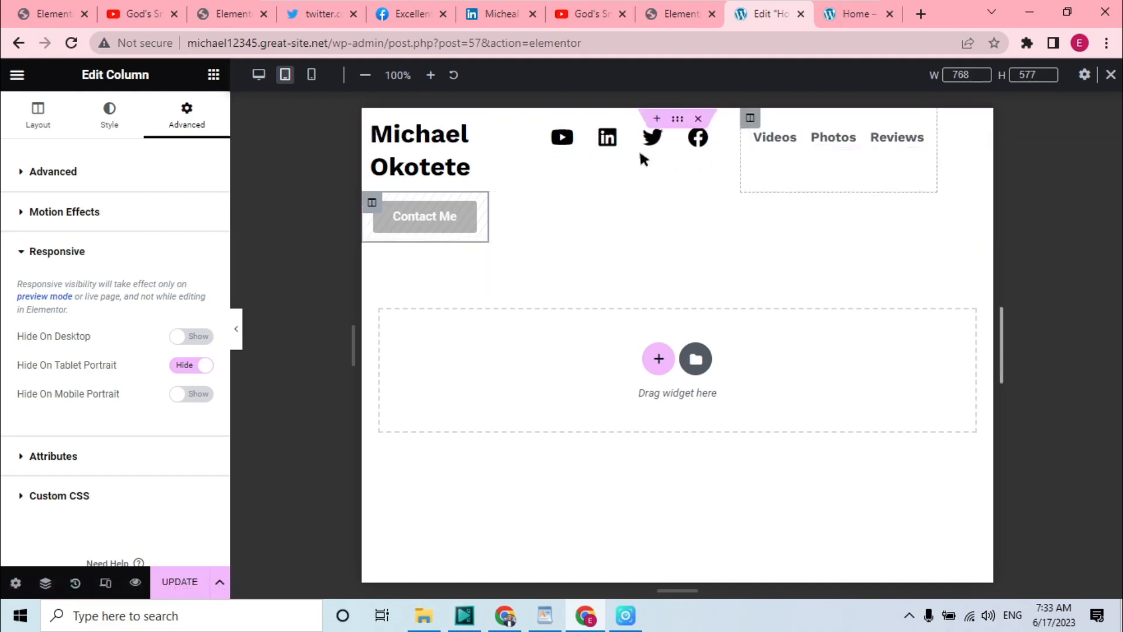
Set the name column's tablet width to 30%
left_click(371, 118)
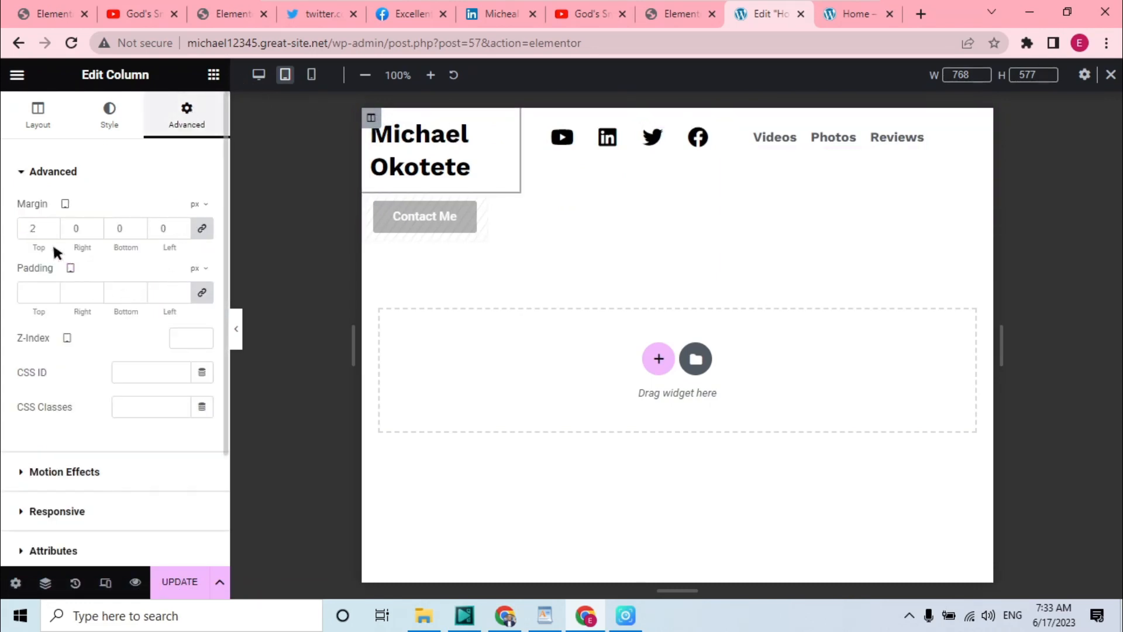
left_click(55, 112)
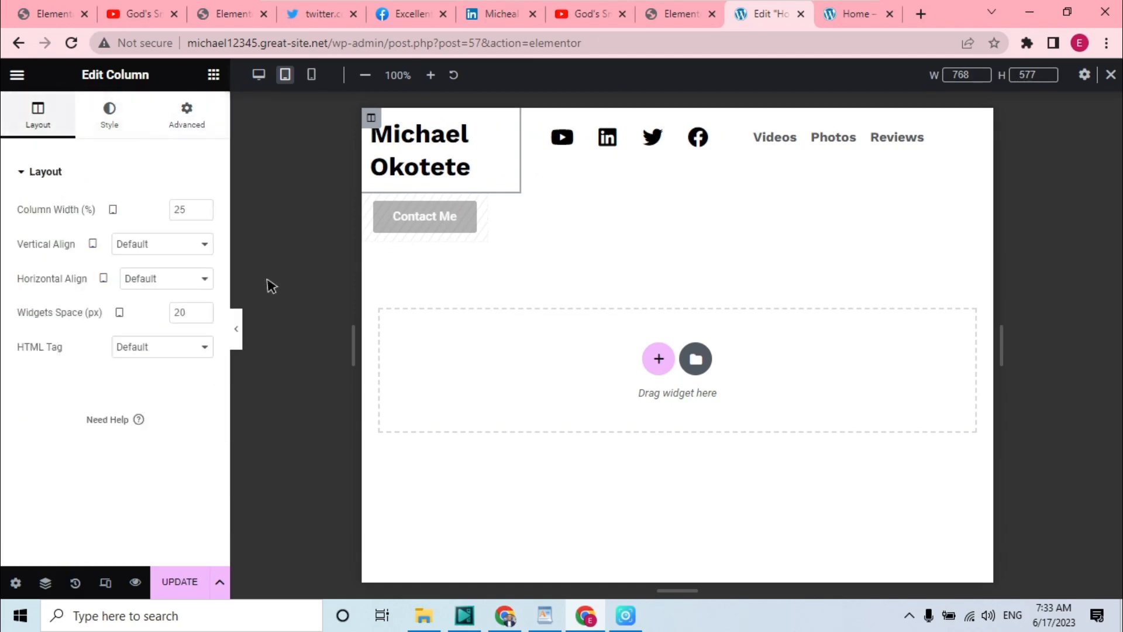
left_click(193, 208)
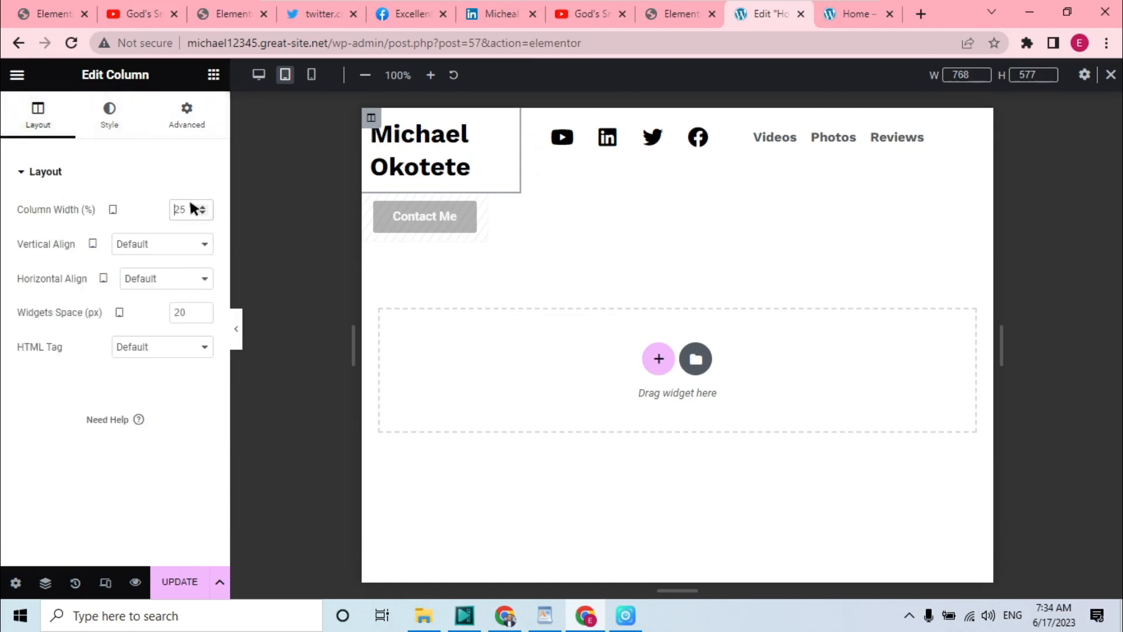
type("30")
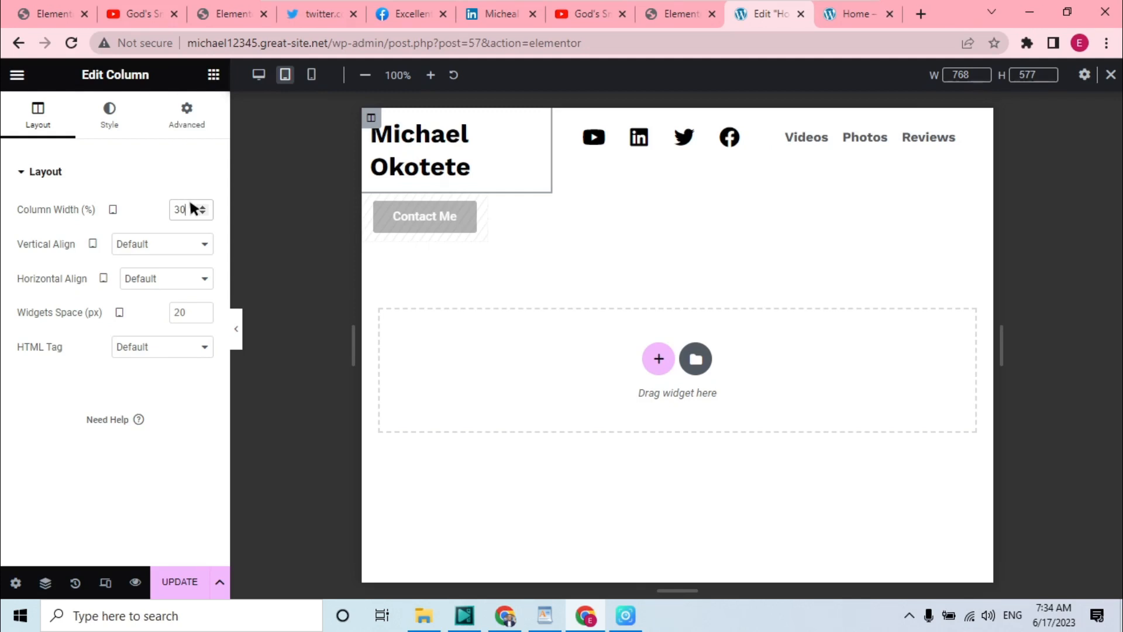
Reduce the name heading's tablet typography size to 21 px
left_click(112, 111)
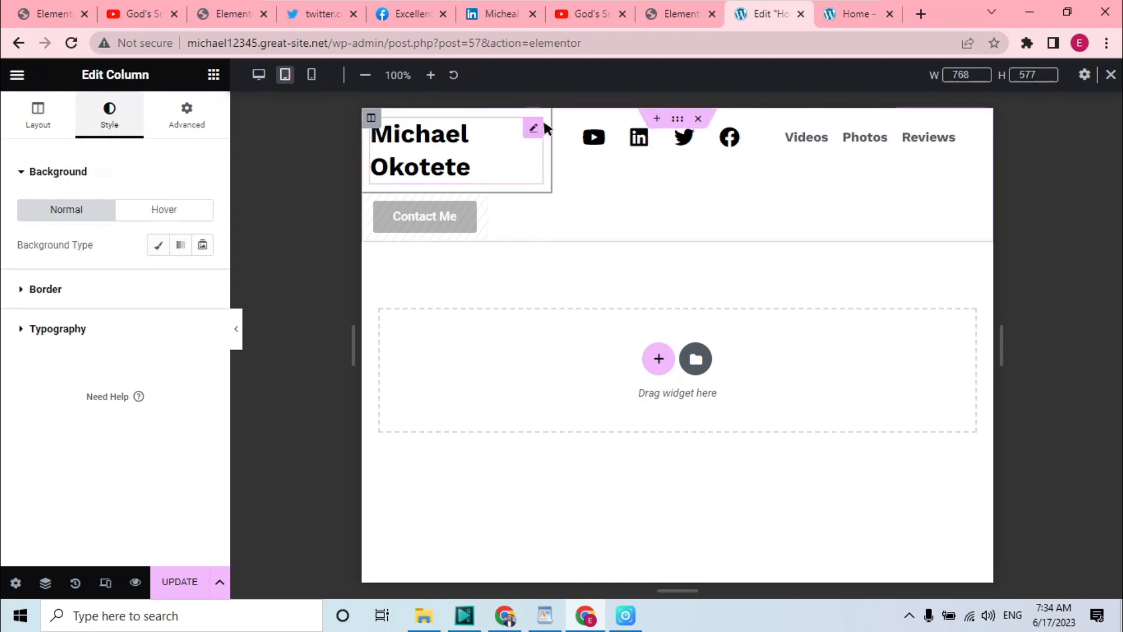
left_click(535, 127)
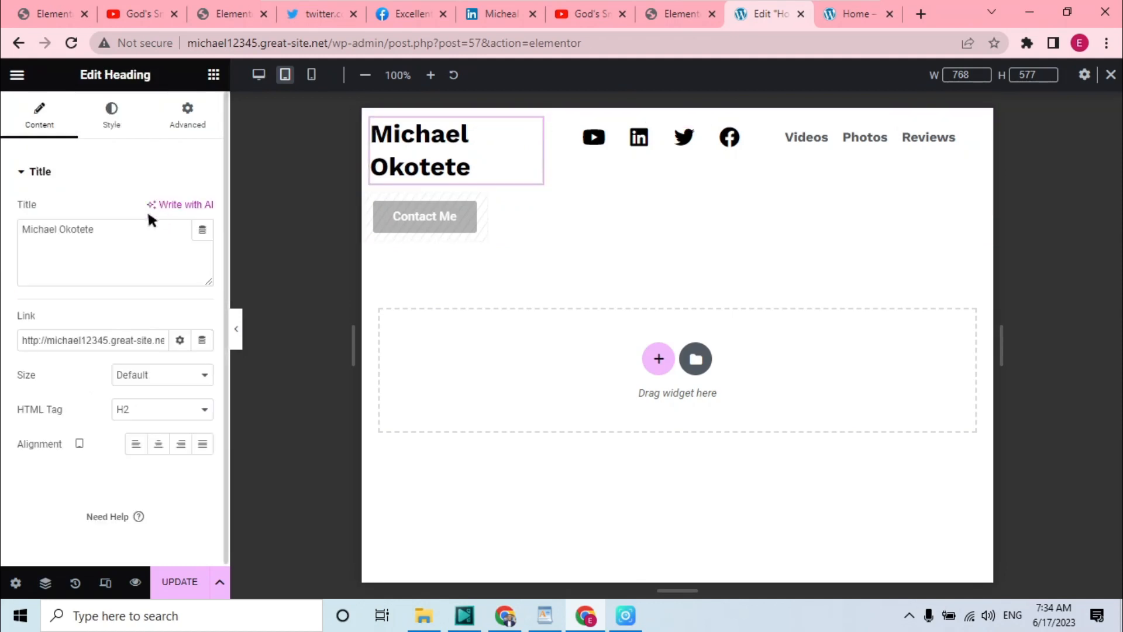
left_click(118, 104)
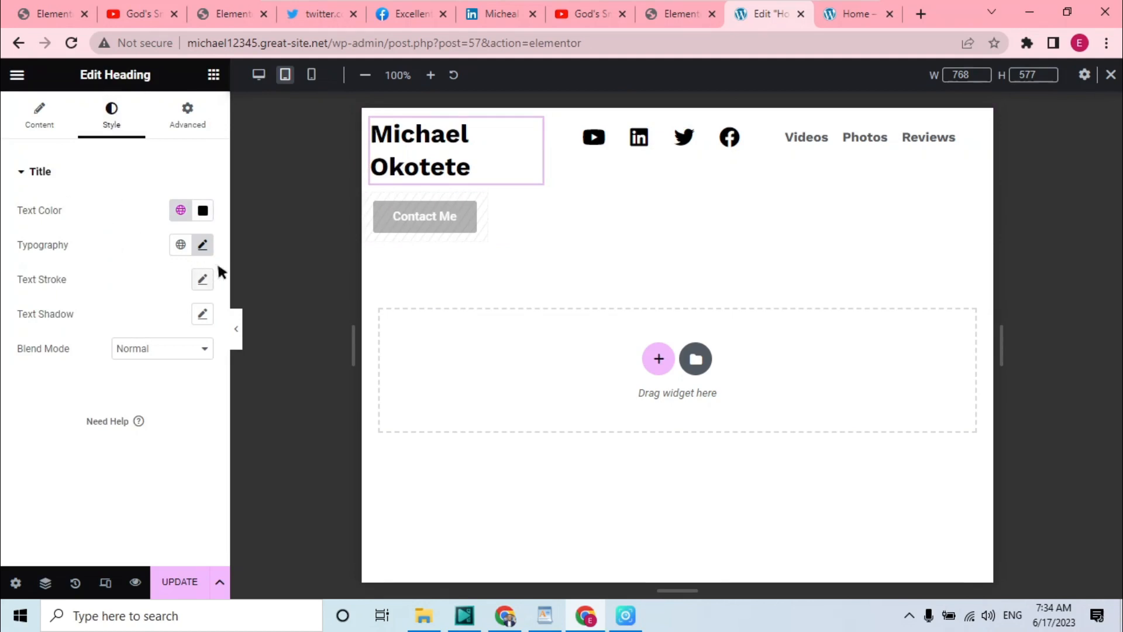
left_click(203, 246)
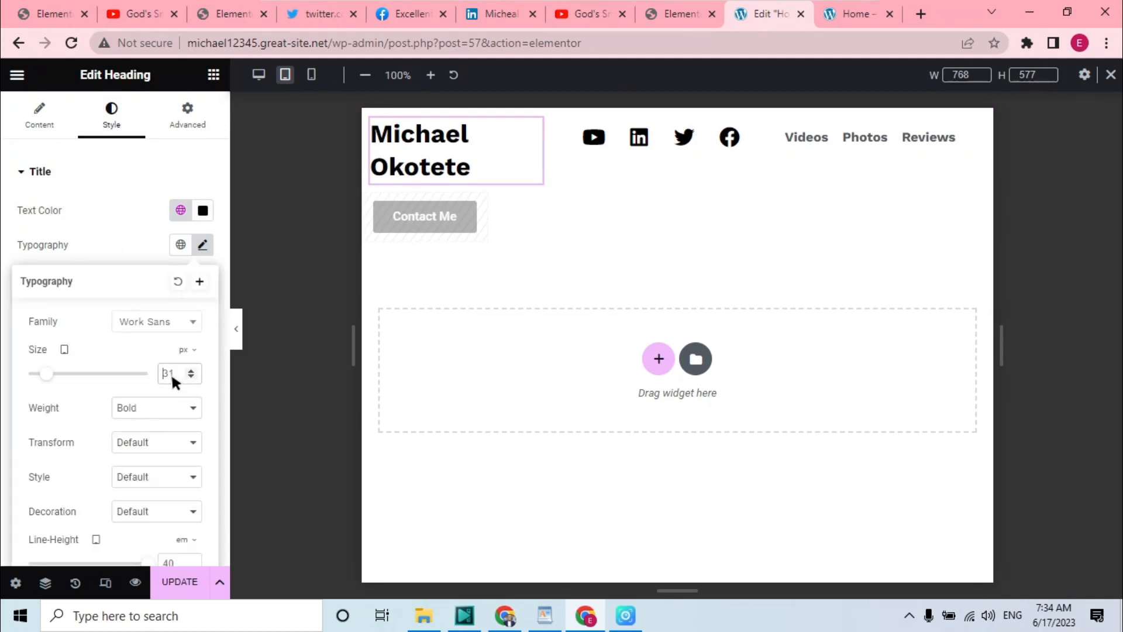
left_click_drag(49, 373, 43, 373)
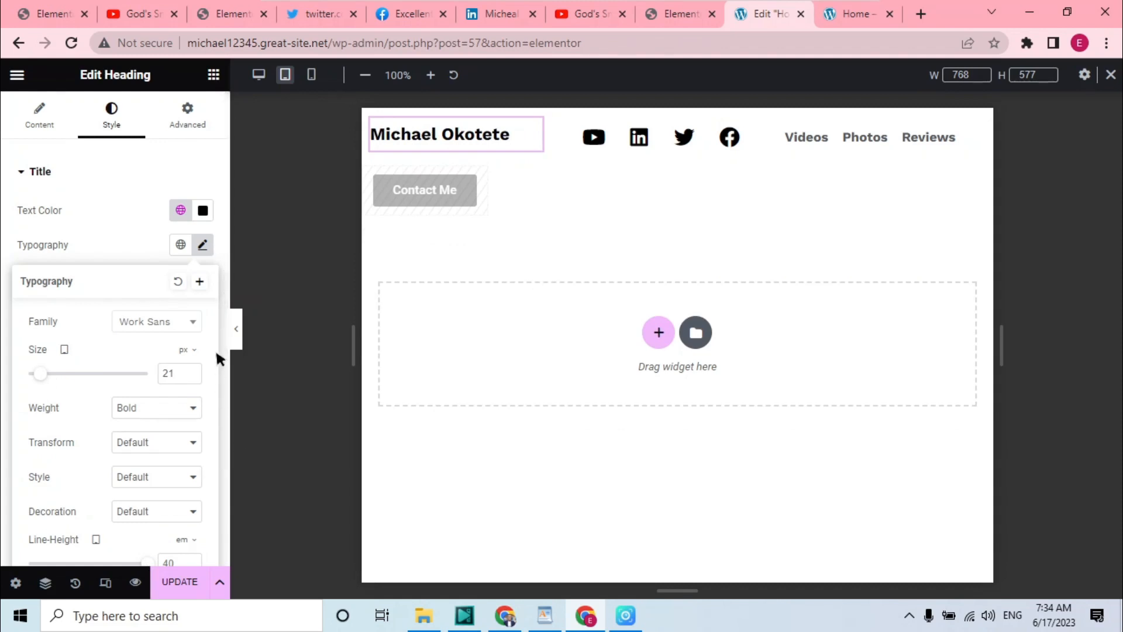
left_click_drag(224, 326, 240, 435)
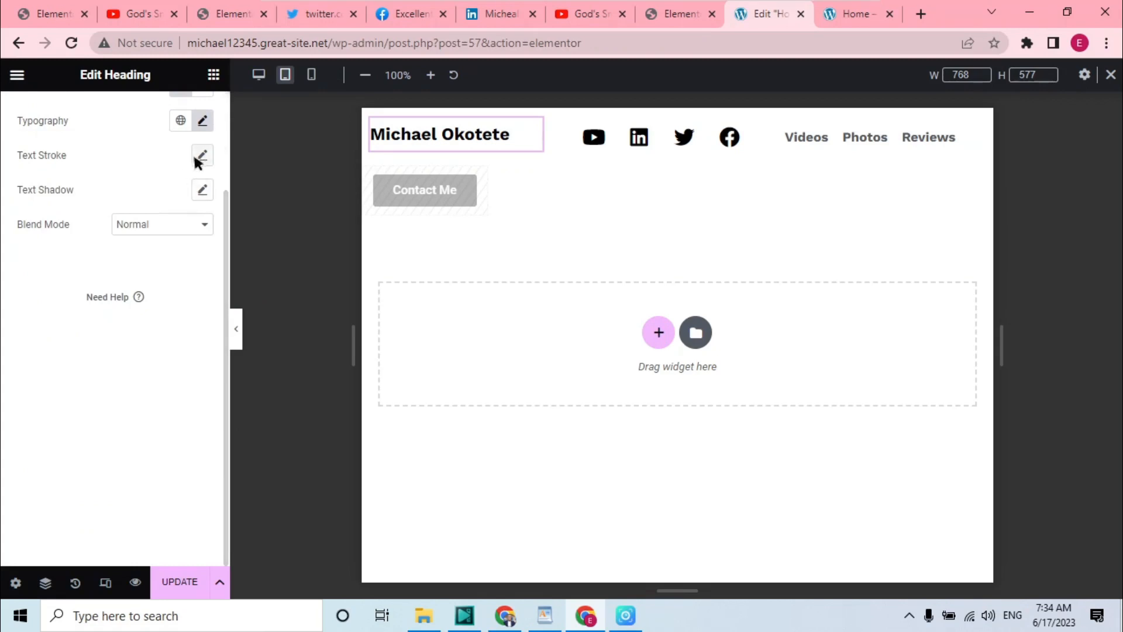
Set the name heading's tablet line height to 2 em in its typography settings
left_click(203, 121)
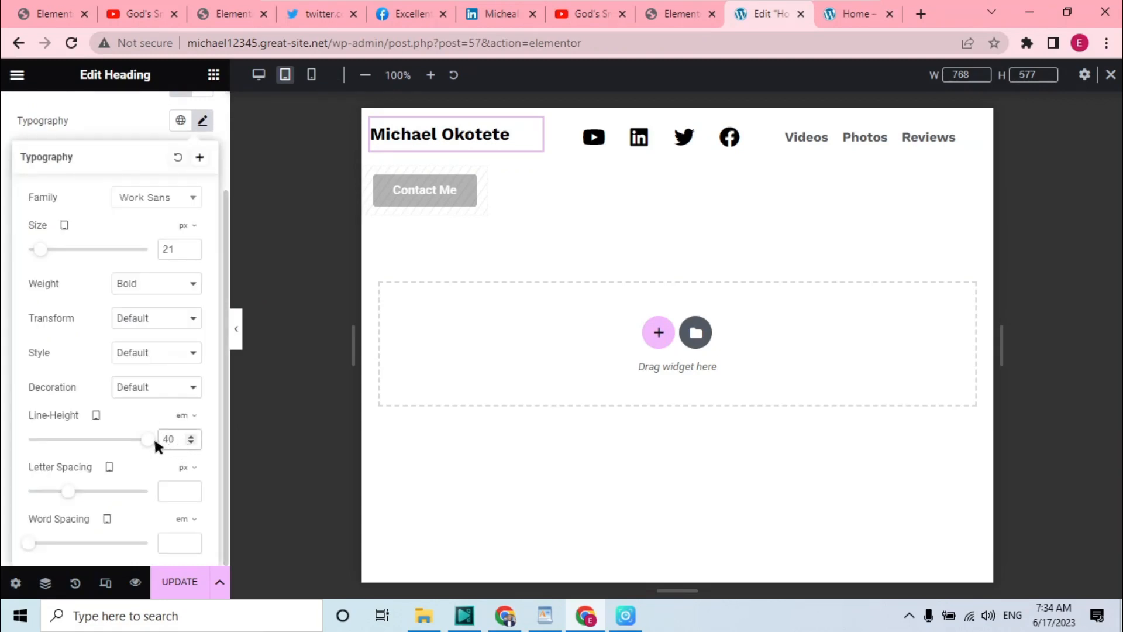
key("BackSpace")
key("BackSpace")
type("30")
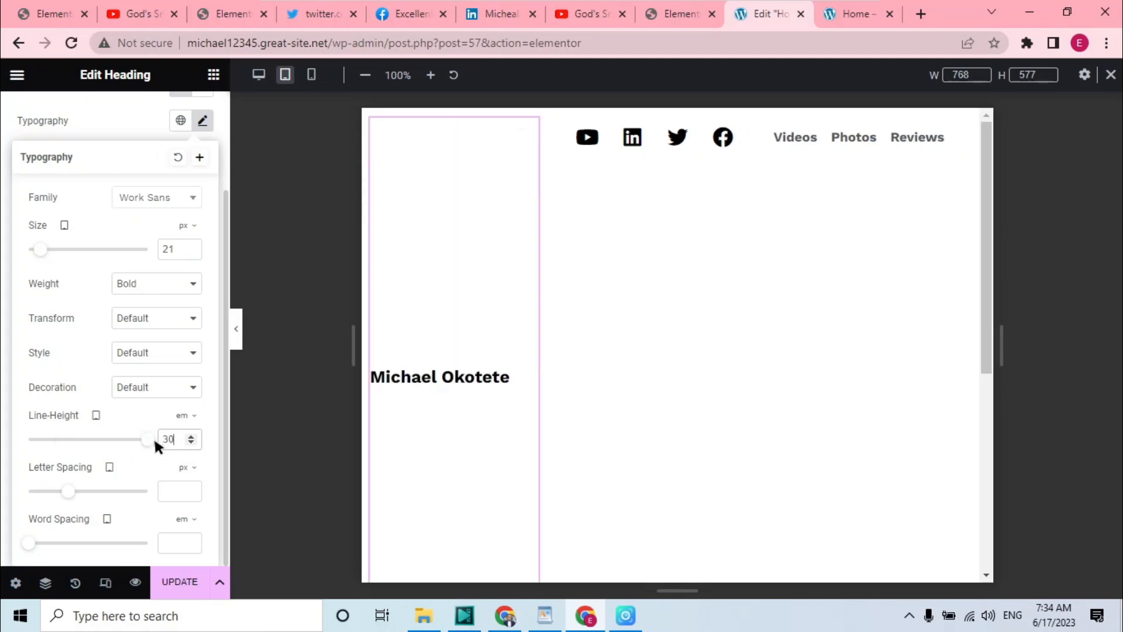
key("ctrl+z")
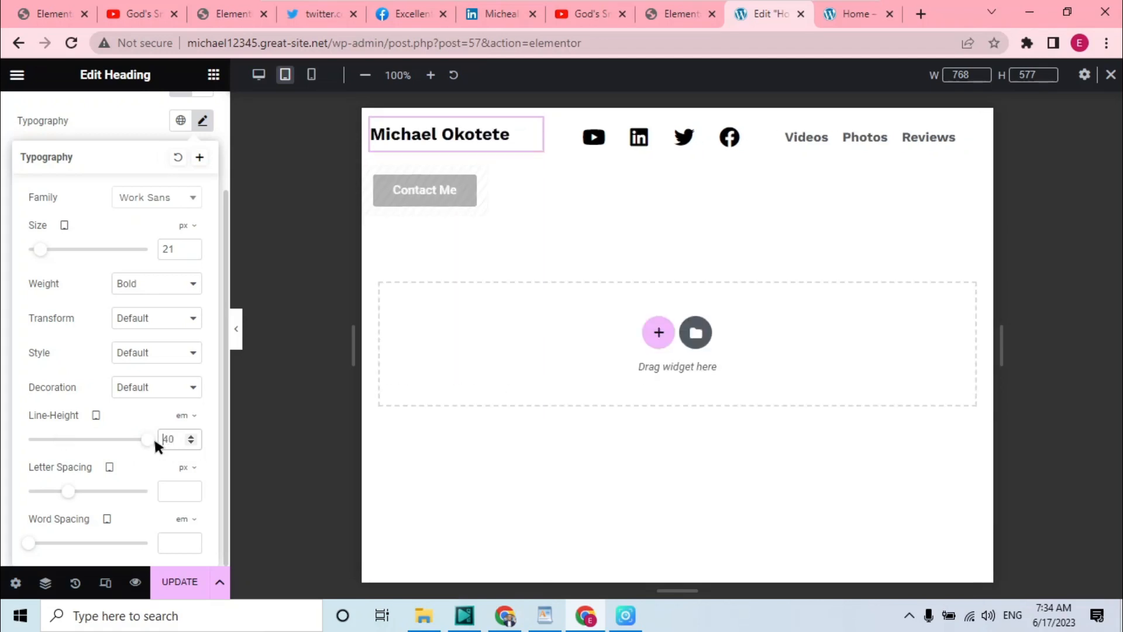
key("Delete")
key("Delete")
type("26")
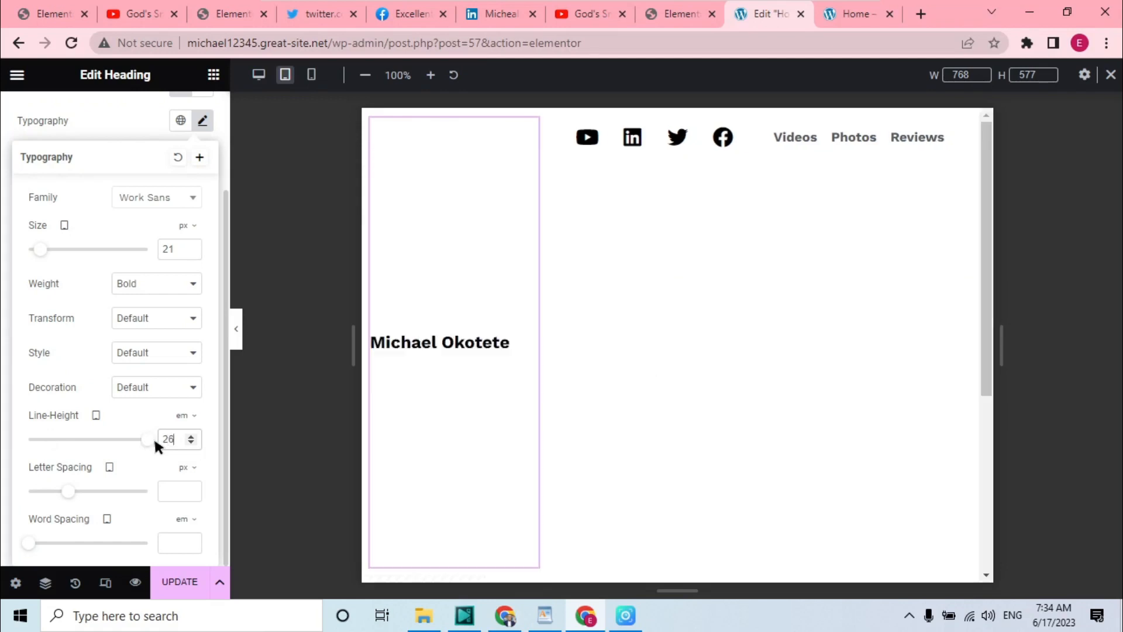
key("BackSpace")
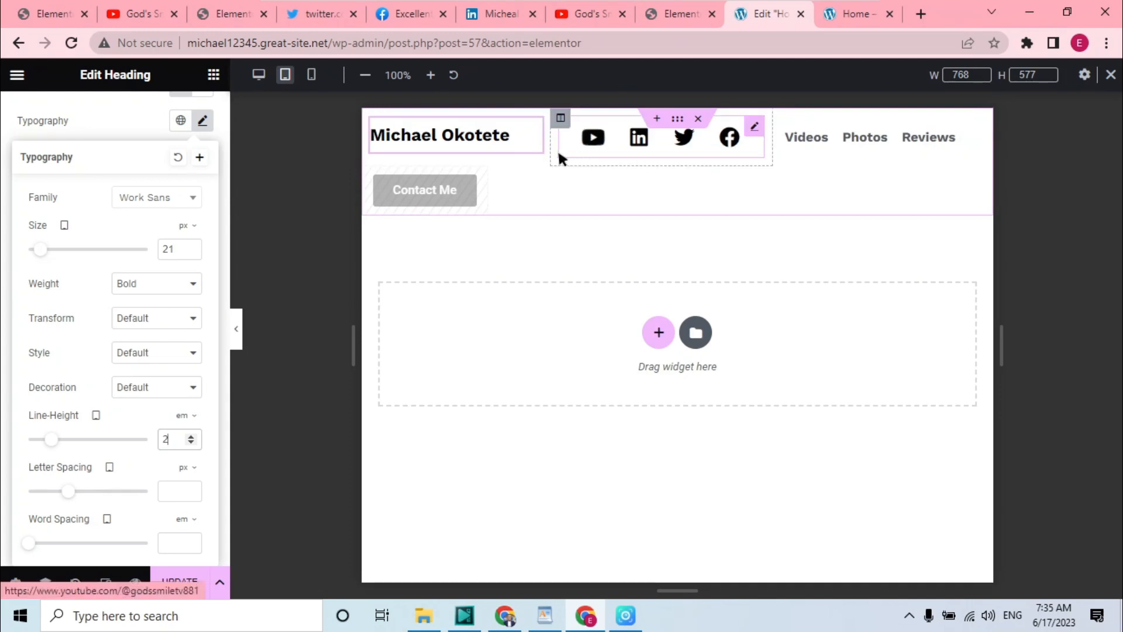
Switch to mobile view and center-align the name heading
left_click(311, 75)
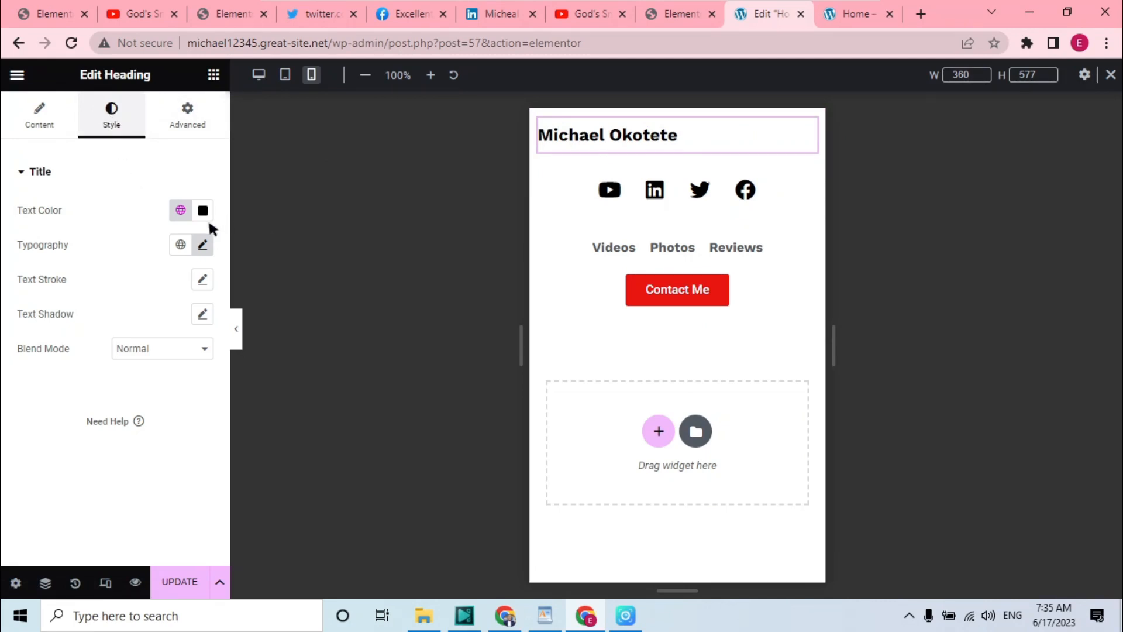
left_click(203, 245)
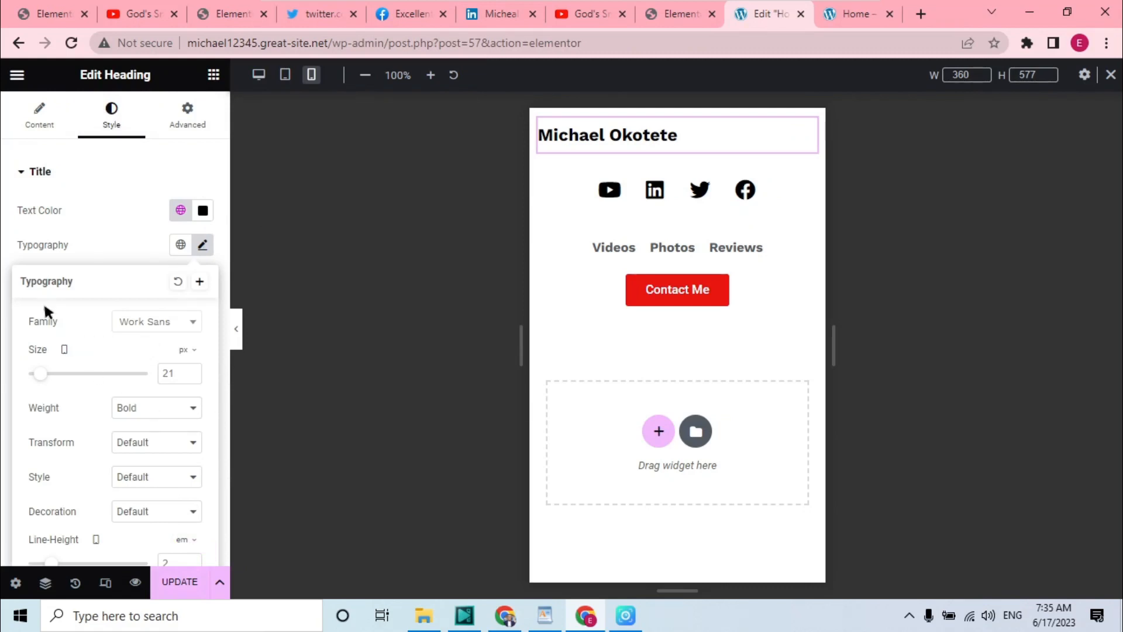
left_click(42, 112)
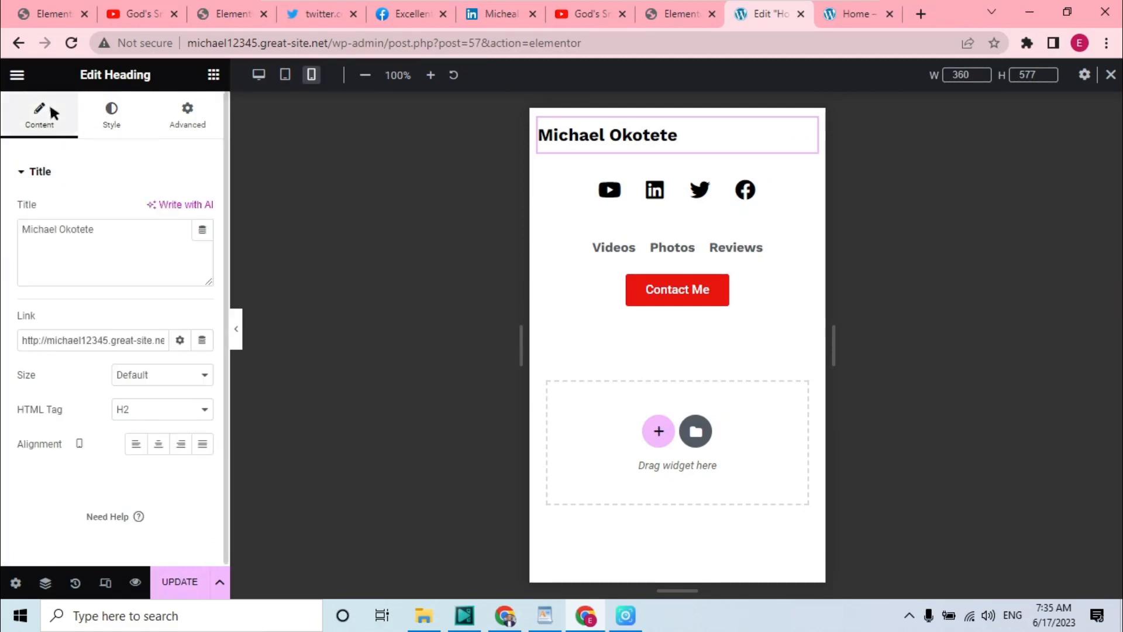
left_click(159, 443)
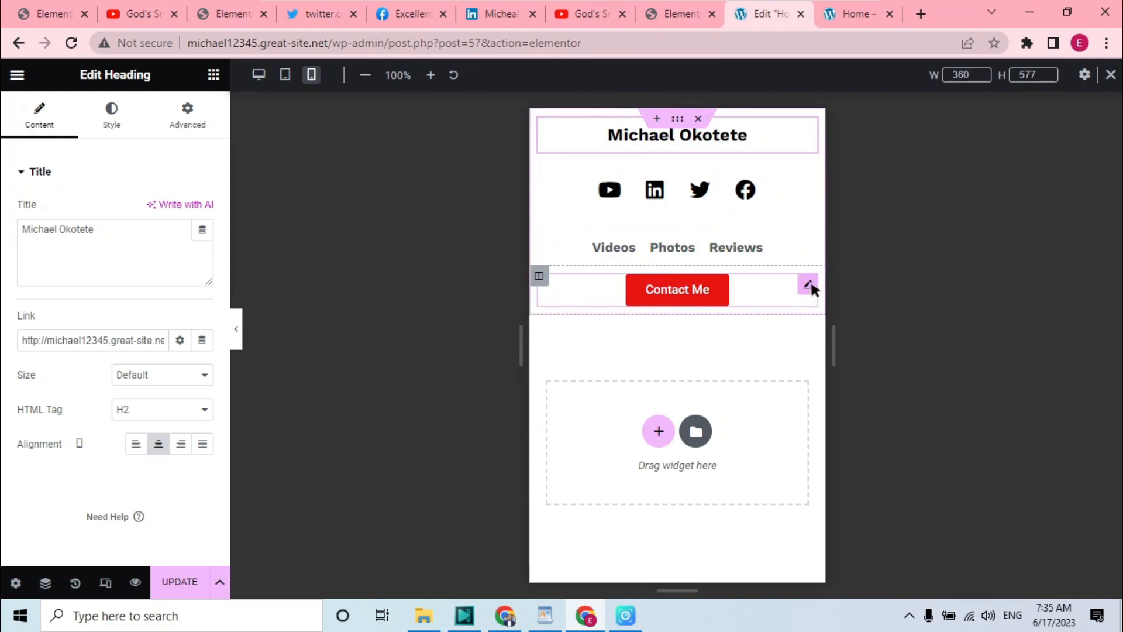
Hide the Contact Me button on mobile portrait through its responsive visibility settings
left_click(809, 286)
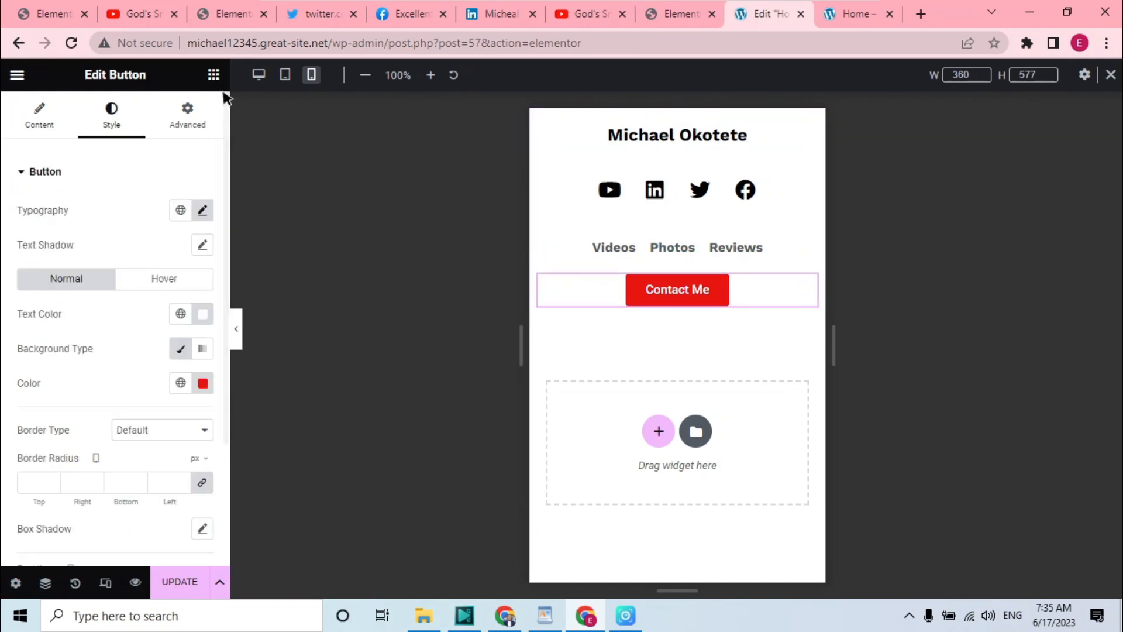
left_click(199, 111)
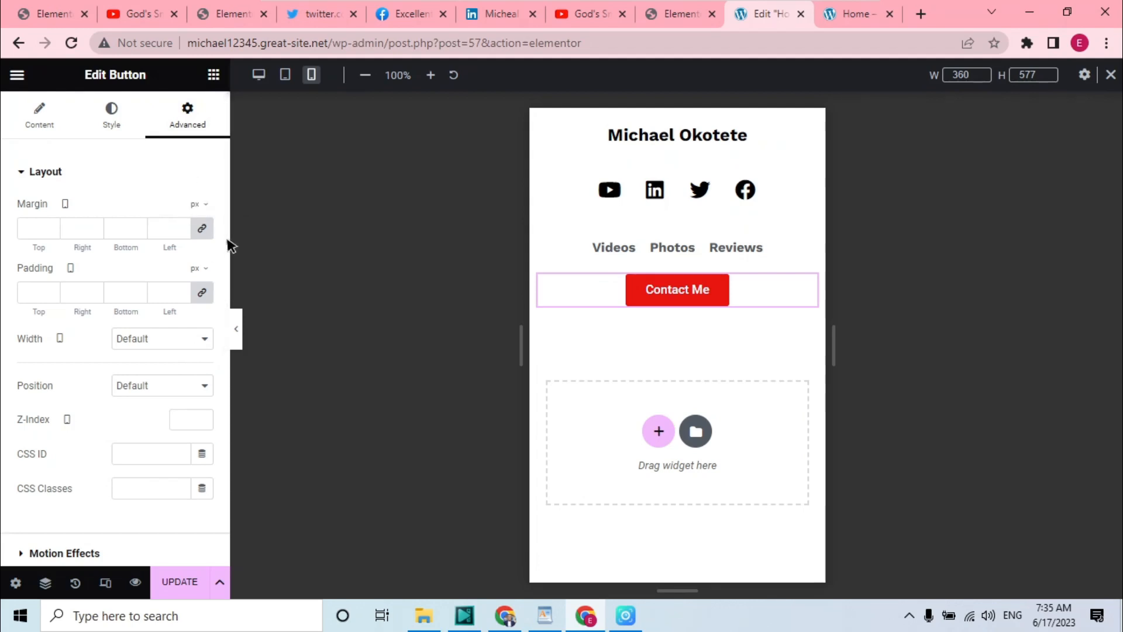
scroll(228, 275, "down", 2)
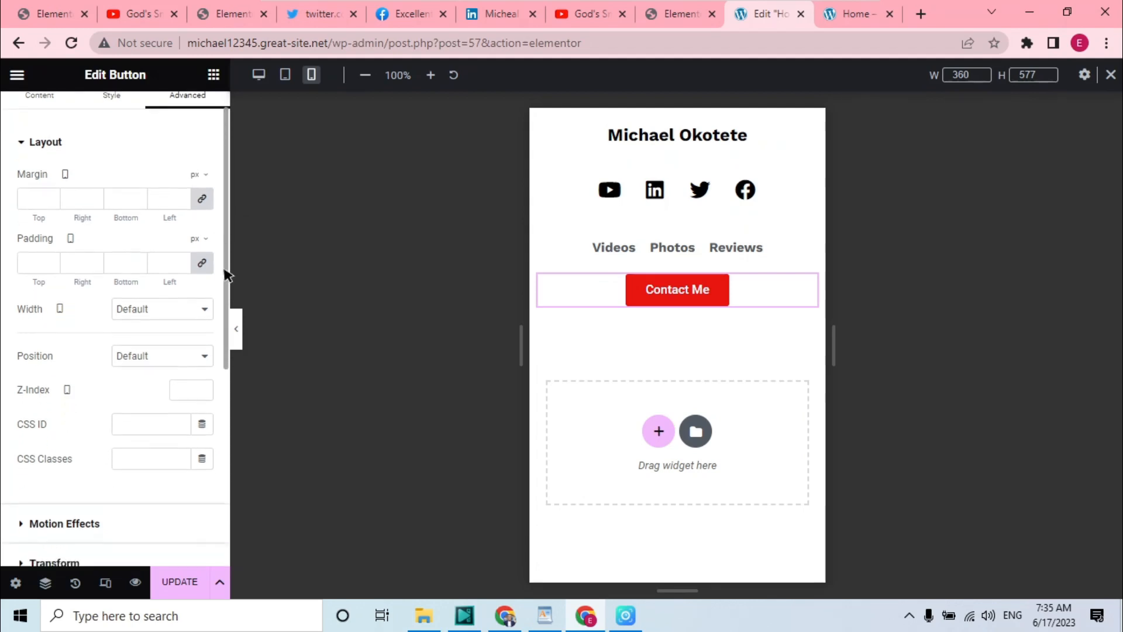
scroll(228, 275, "down", 3)
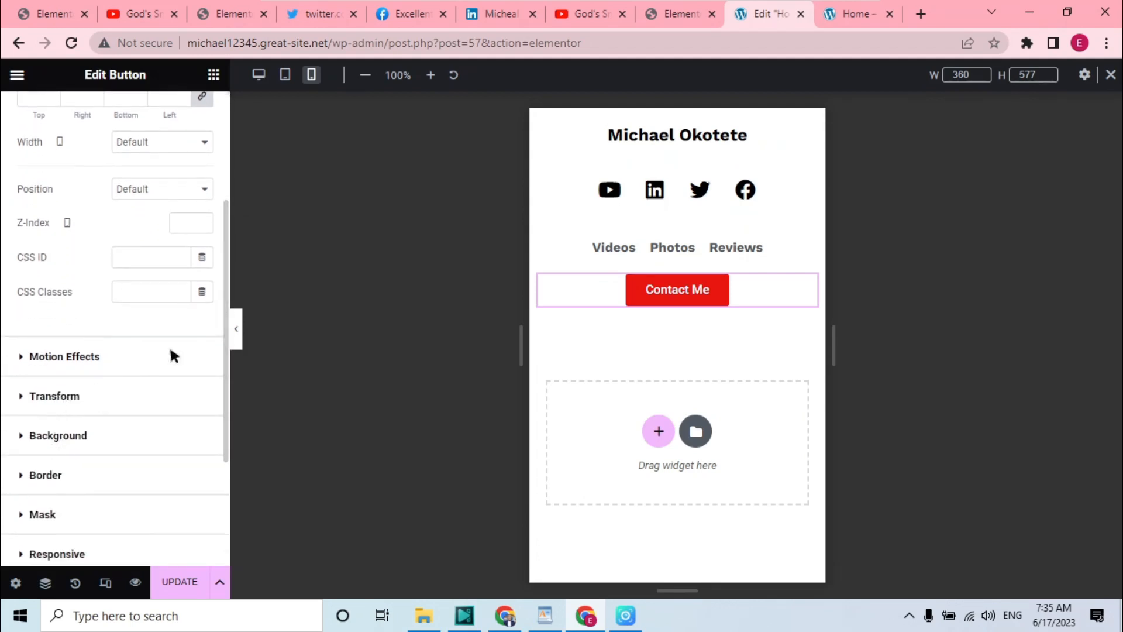
left_click(74, 548)
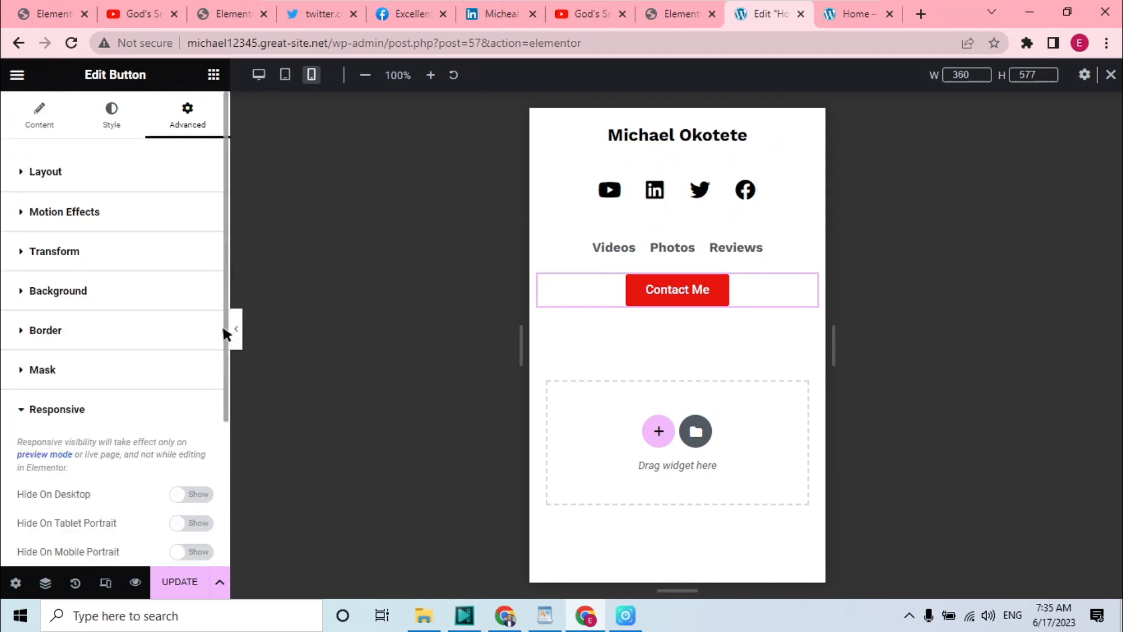
scroll(222, 324, "down", 3)
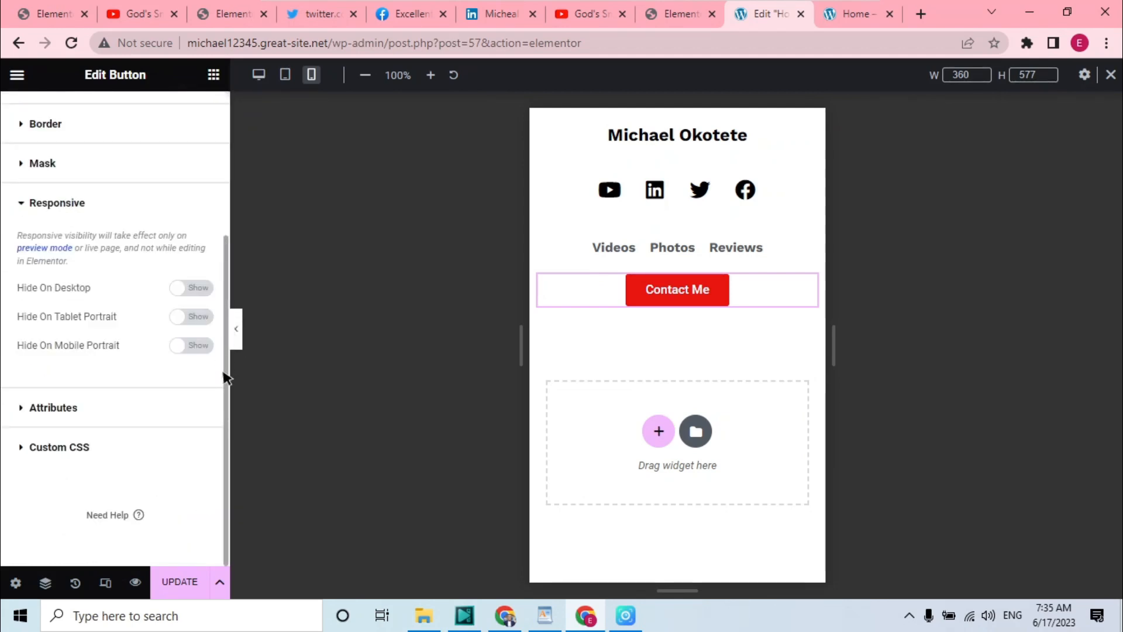
left_click(196, 346)
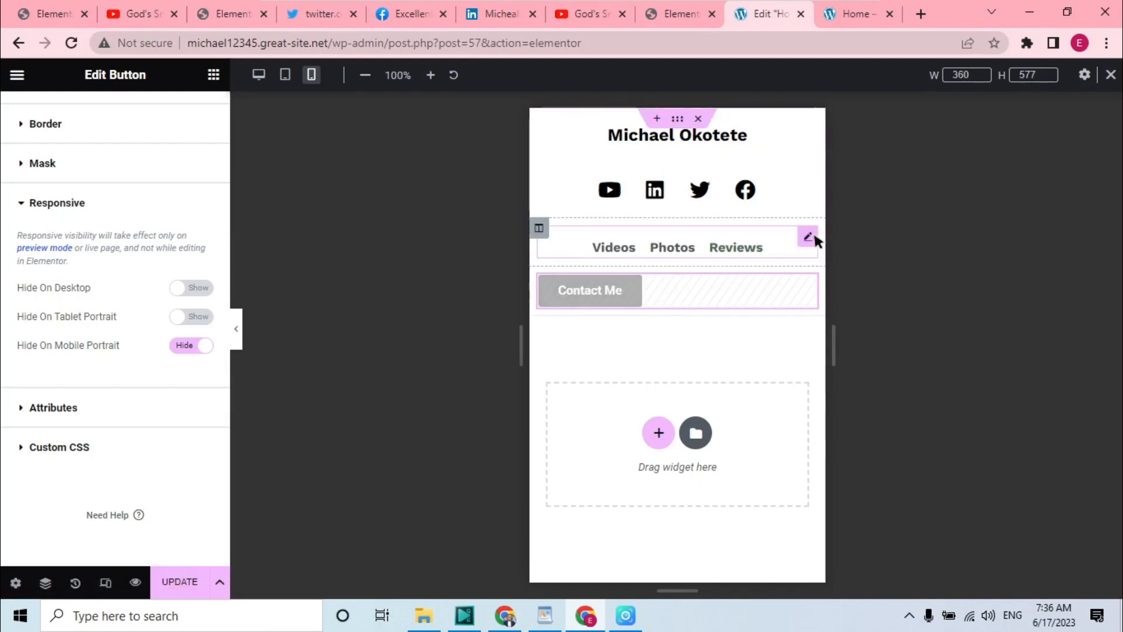
Hide the Videos, Photos, Reviews navigation list on mobile portrait through its responsive settings
left_click(815, 237)
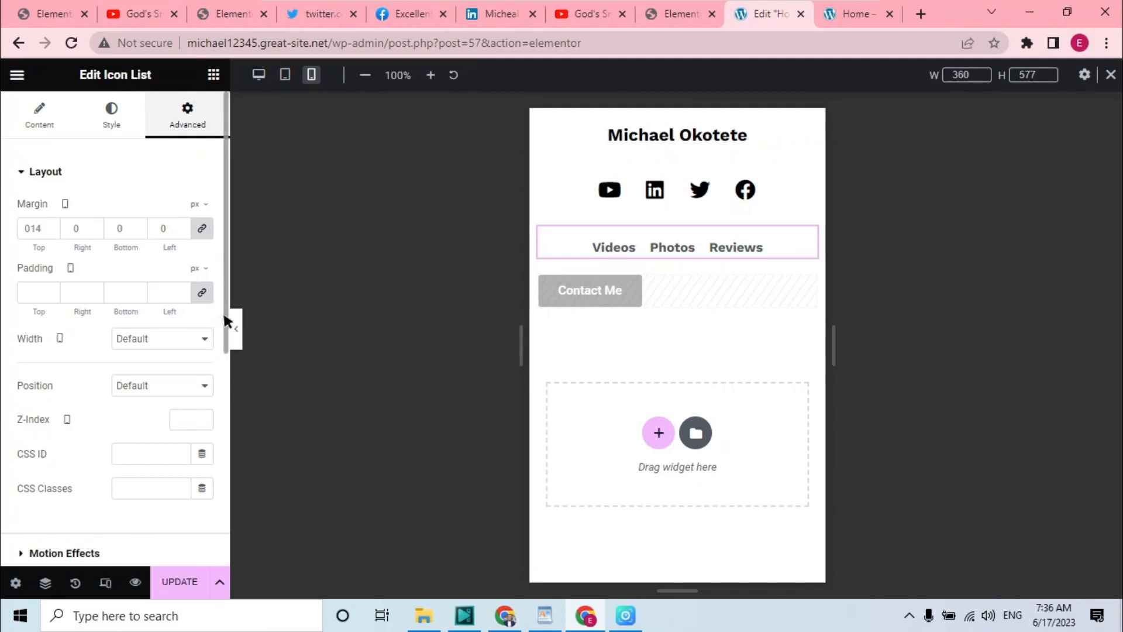
left_click_drag(224, 321, 228, 426)
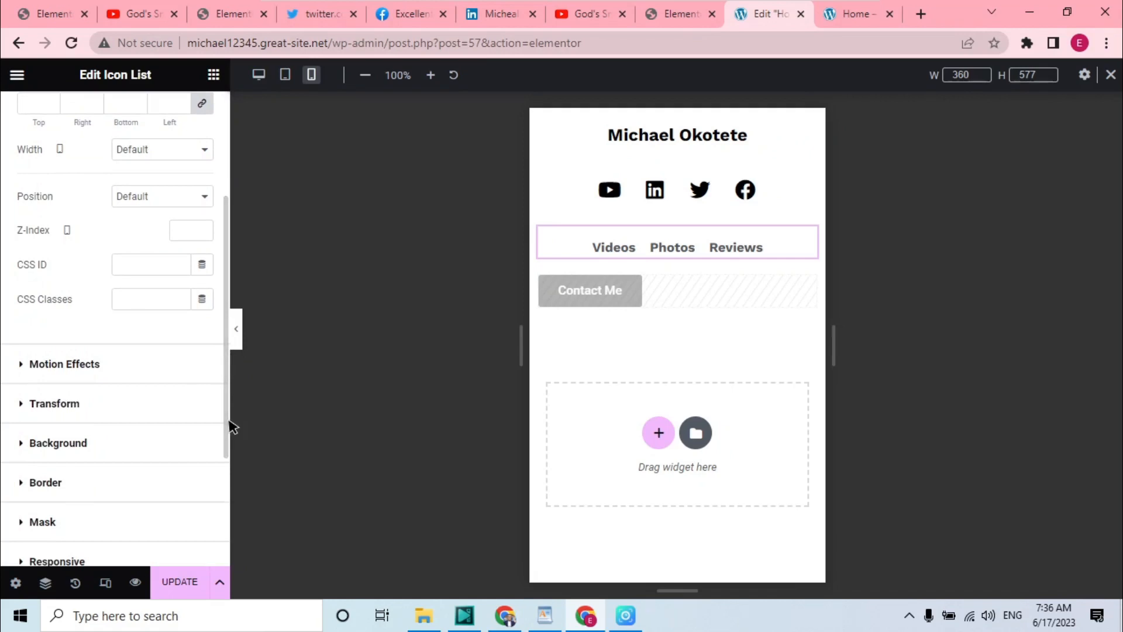
left_click(115, 549)
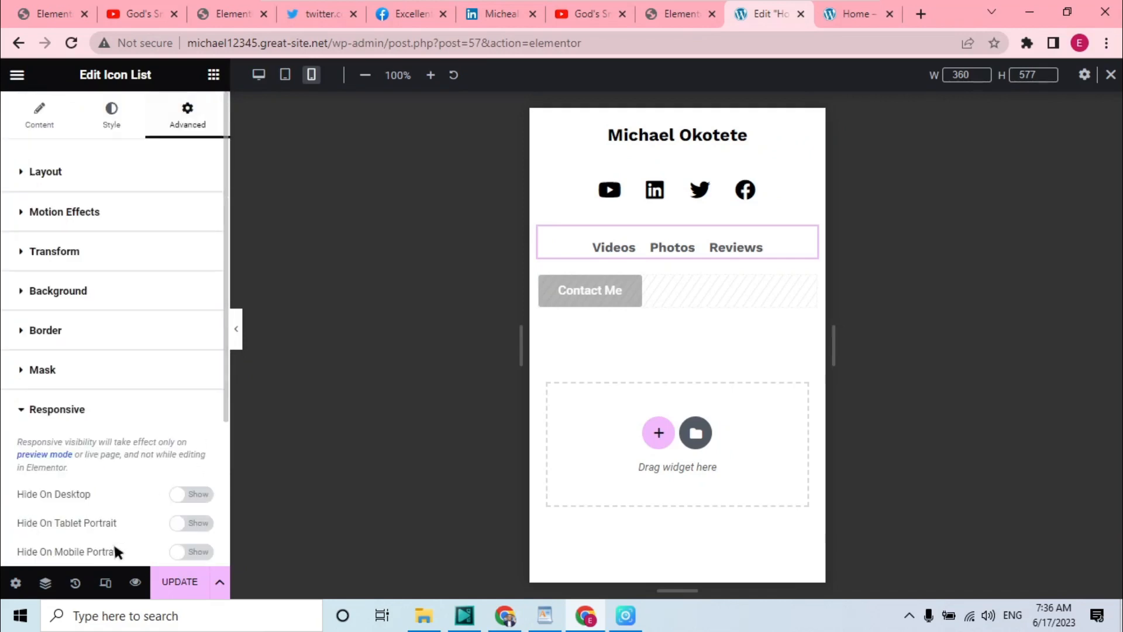
left_click(195, 550)
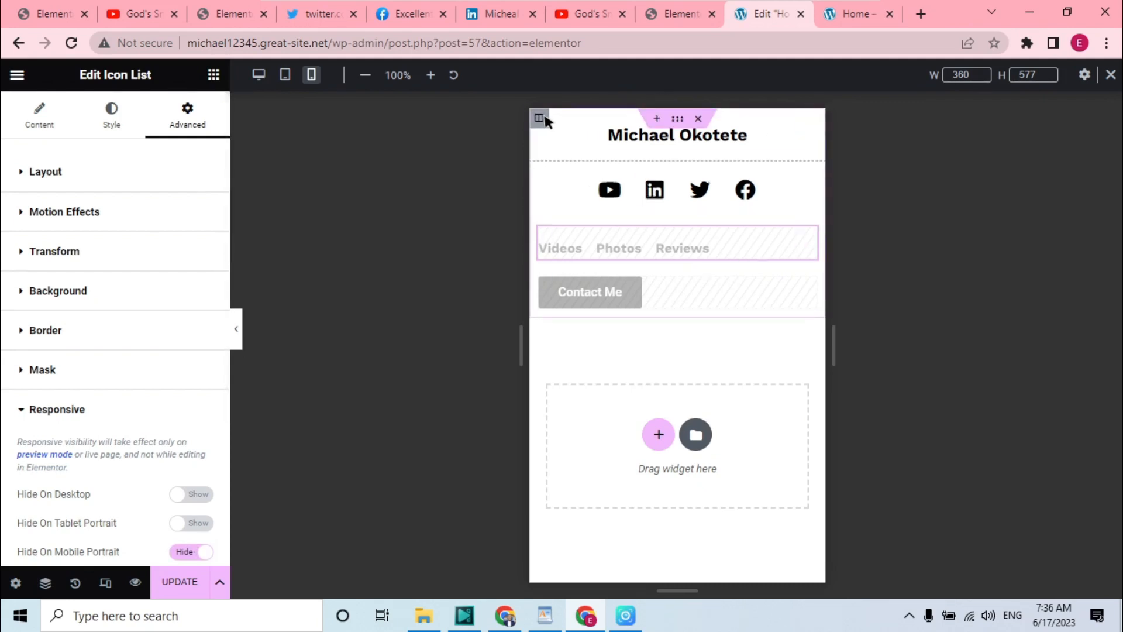
Try setting the name column's mobile width to 50%, then clear the value
left_click(539, 118)
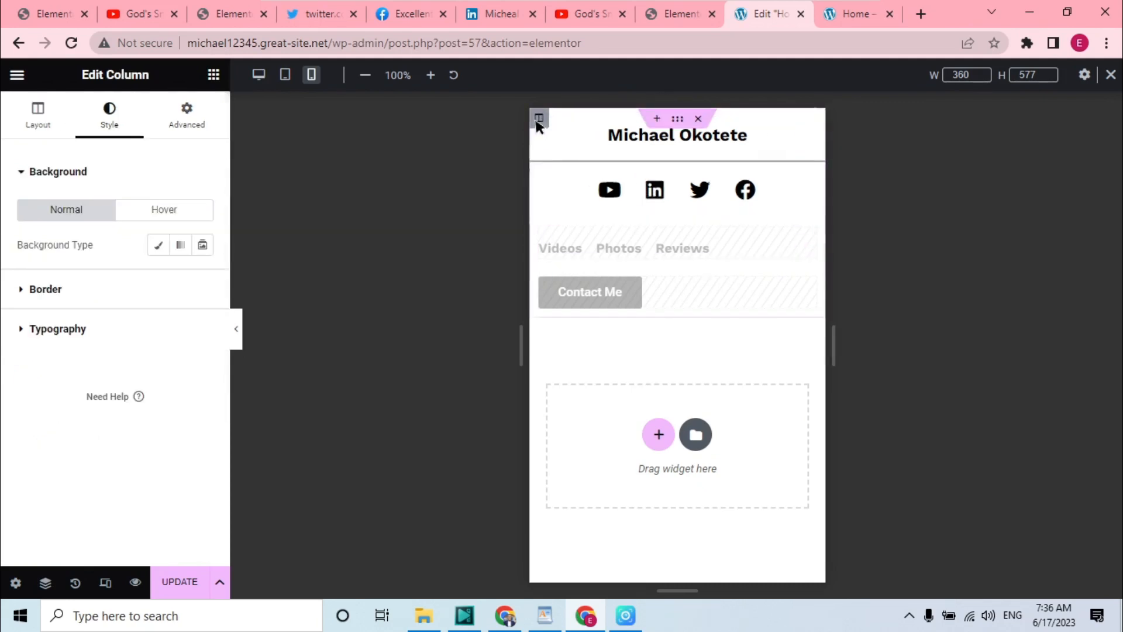
left_click(26, 117)
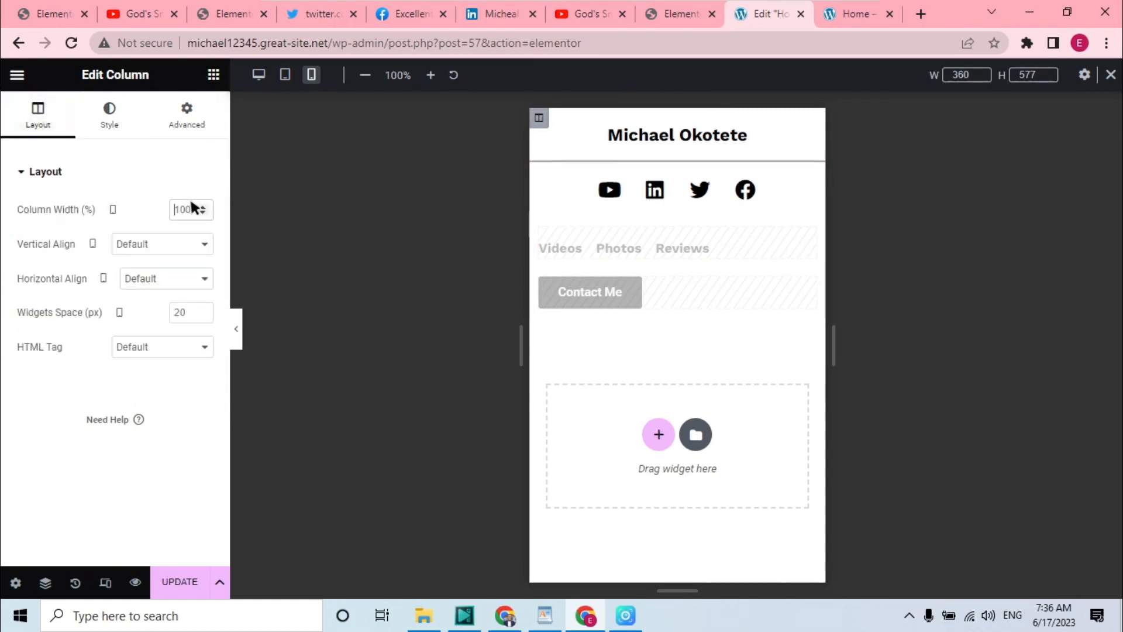
type("50")
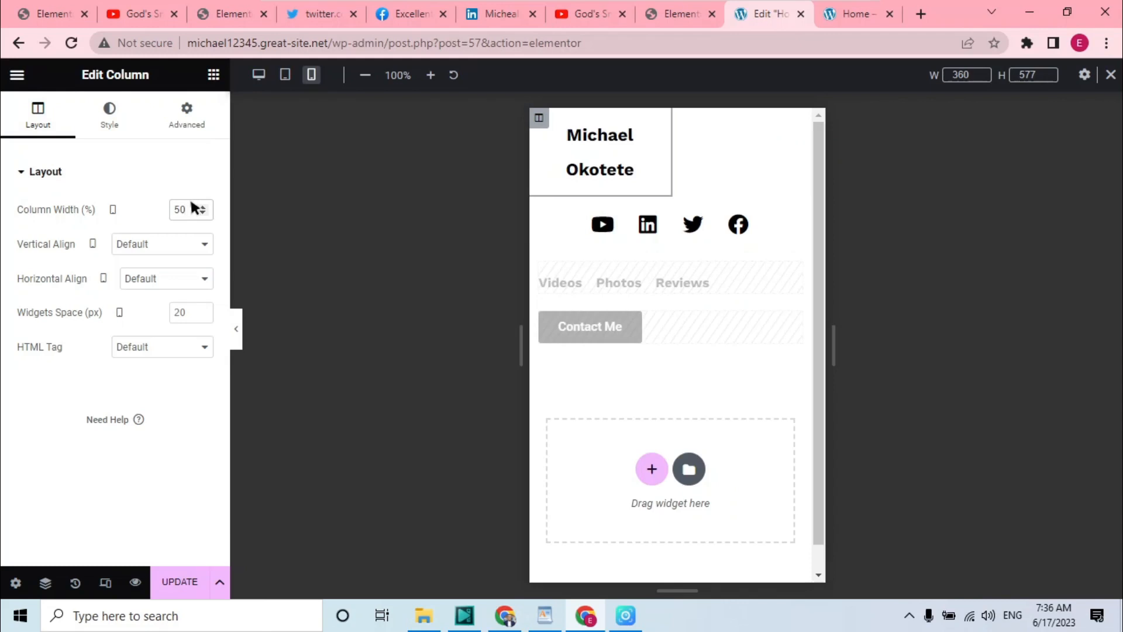
key("BackSpace")
key("BackSpace")
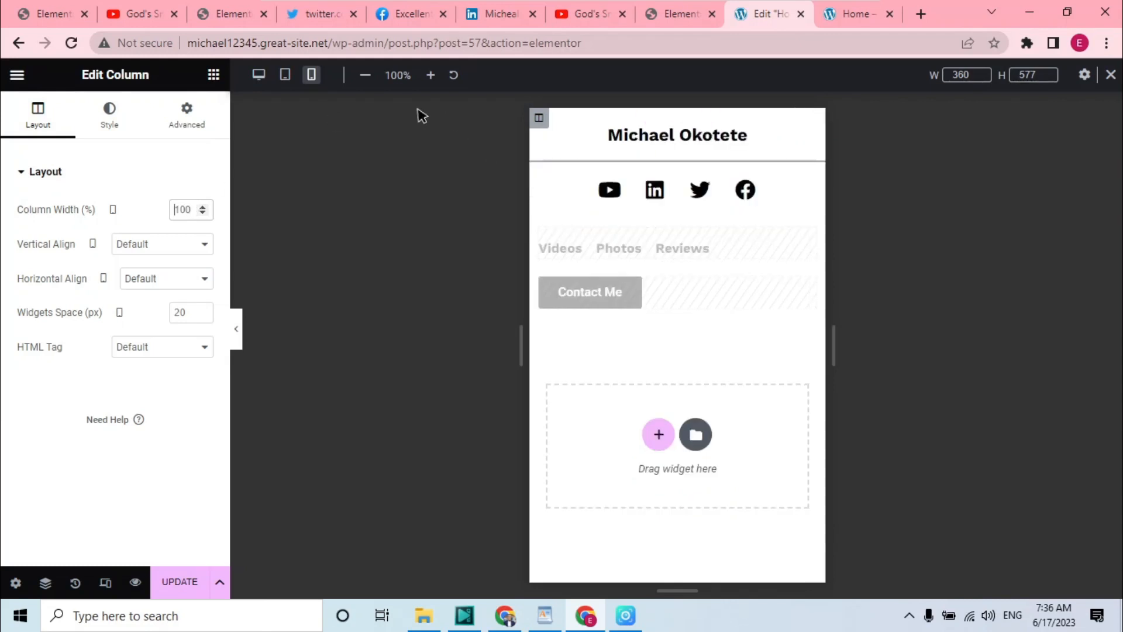
Check the header in desktop, tablet and mobile views and update the page
left_click(260, 74)
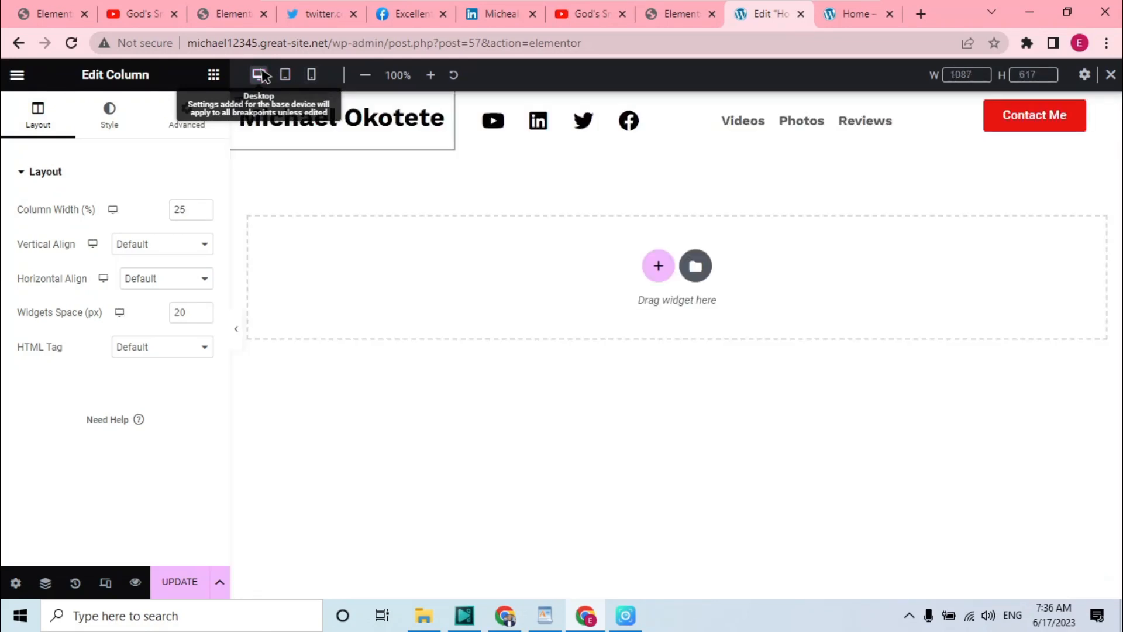
left_click(286, 75)
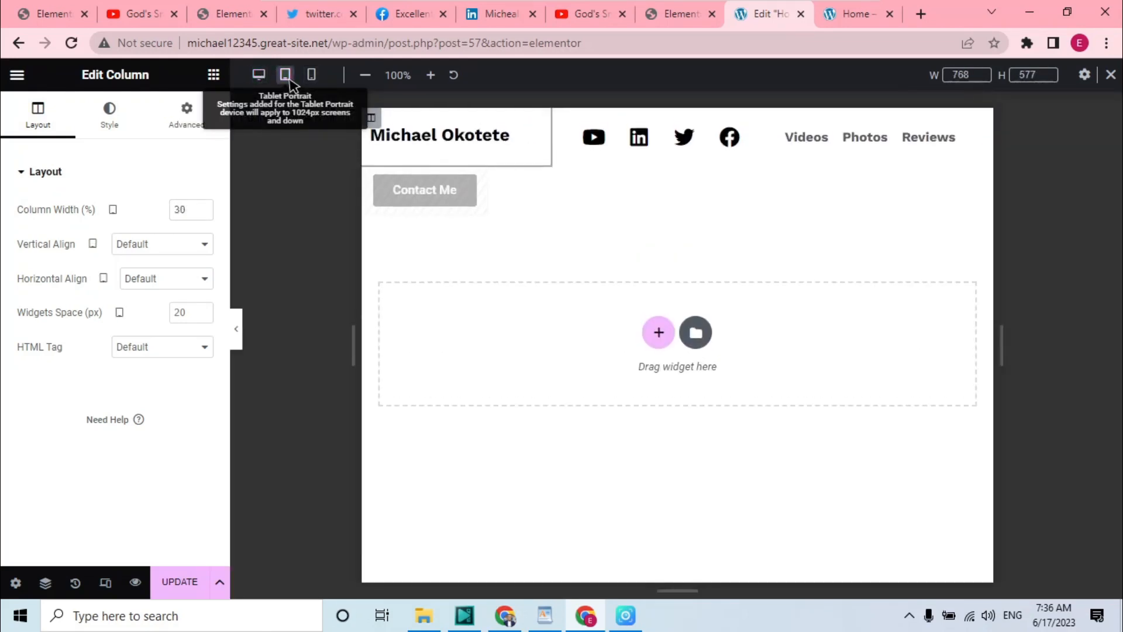
left_click(312, 76)
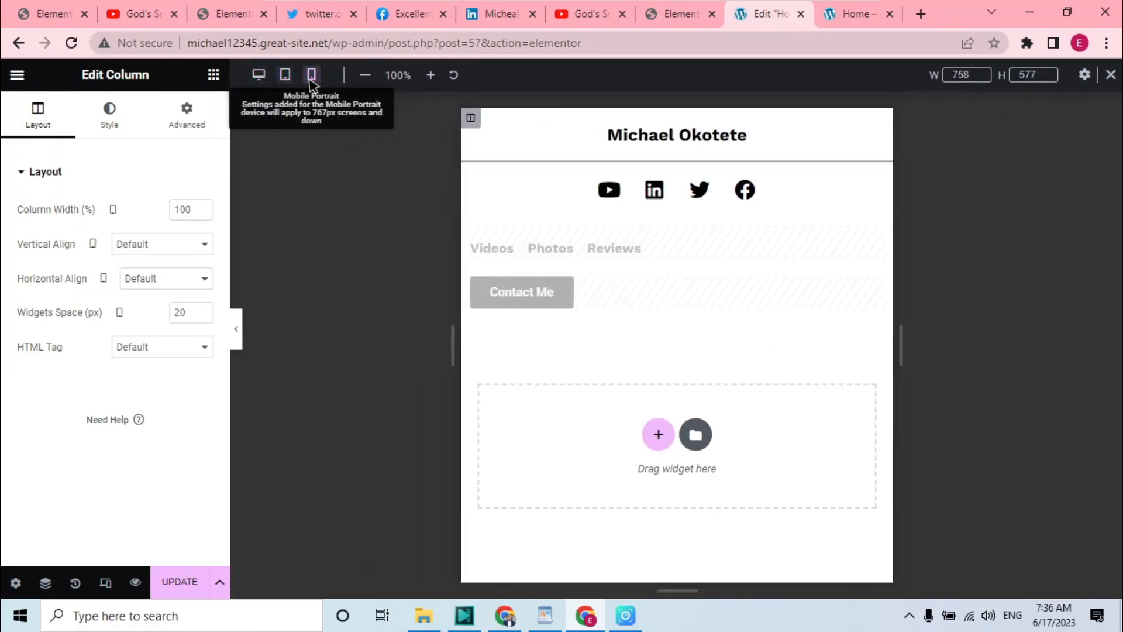
left_click(181, 583)
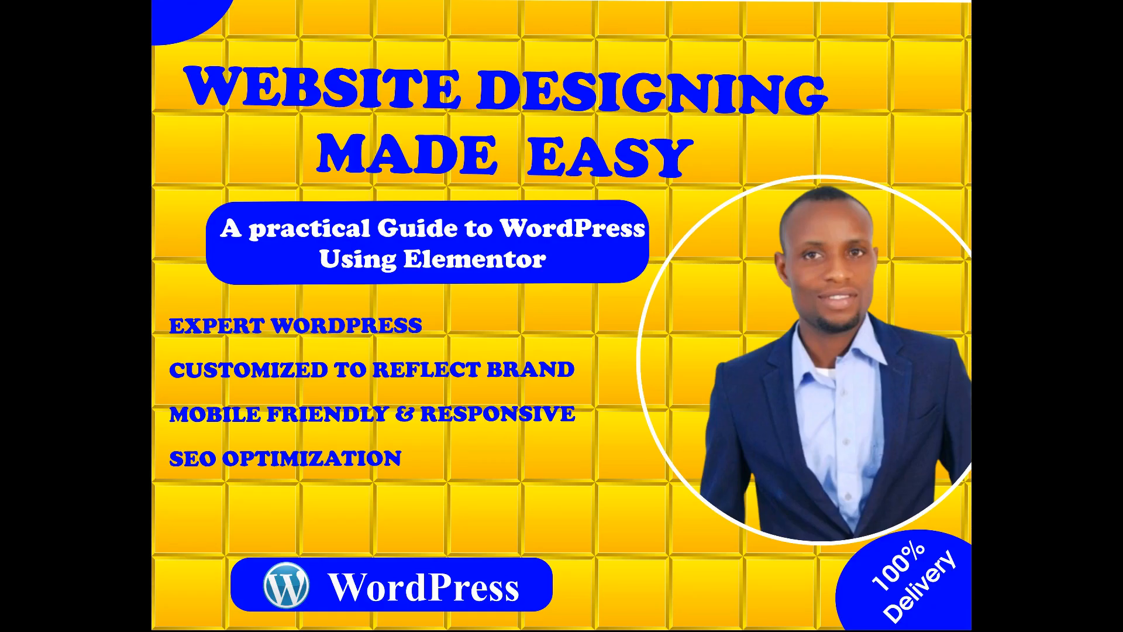